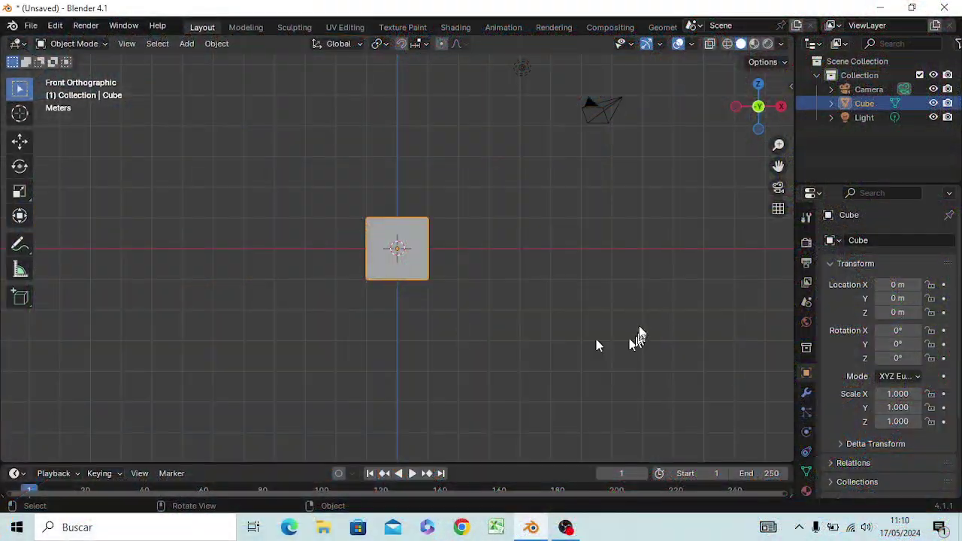
# Orbit around the default cube, then settle on the Front Orthographic view
pyautogui.moveTo(596, 342)
pyautogui.mouseDown(button='middle')
pyautogui.moveTo(561, 374)
pyautogui.moveTo(563, 321)
pyautogui.mouseUp(button='middle')
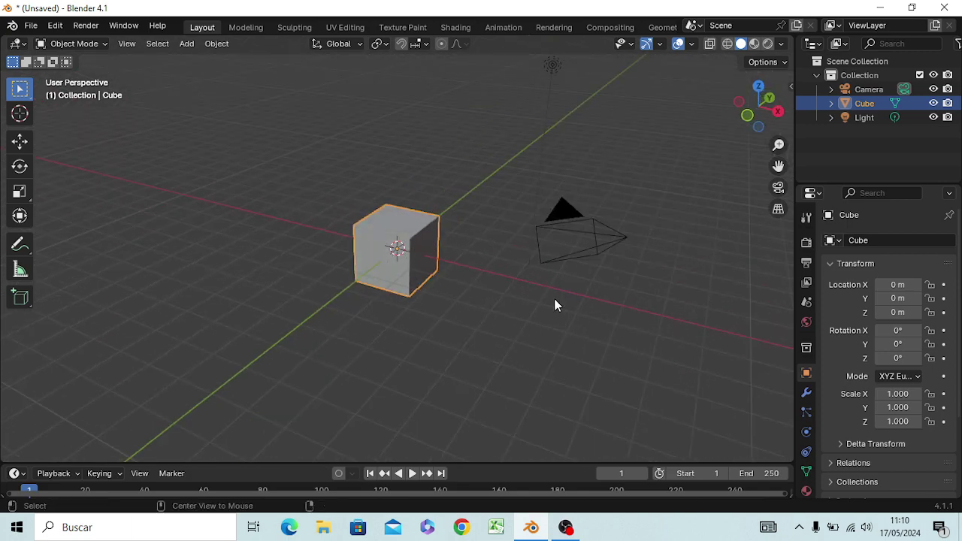
pyautogui.hotkey('alt', 'Tab')
pyautogui.hotkey('alt', 'Tab')
pyautogui.moveTo(433, 338)
pyautogui.mouseDown(button='middle')
pyautogui.moveTo(348, 324)
pyautogui.moveTo(473, 367)
pyautogui.moveTo(516, 346)
pyautogui.moveTo(451, 343)
pyautogui.mouseUp(button='middle')
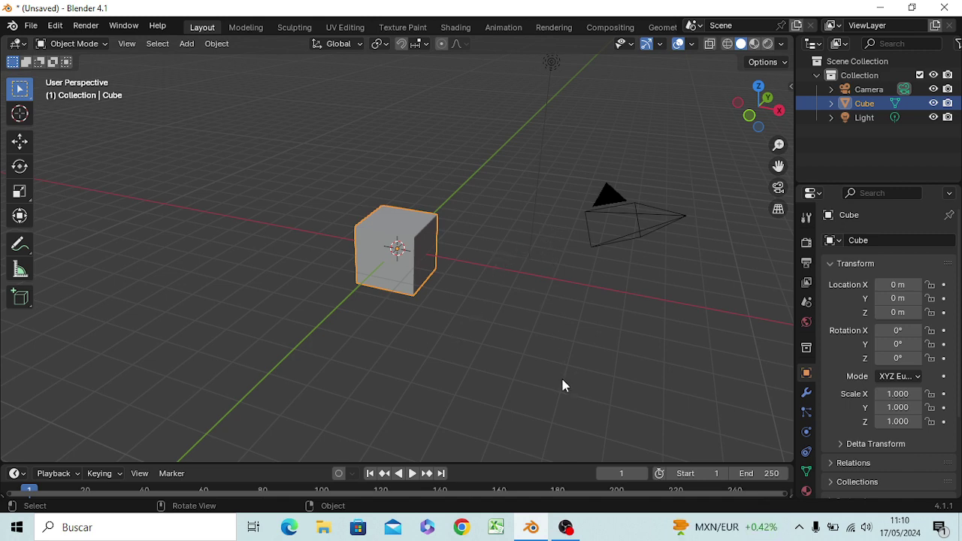
pyautogui.press('KP_1')
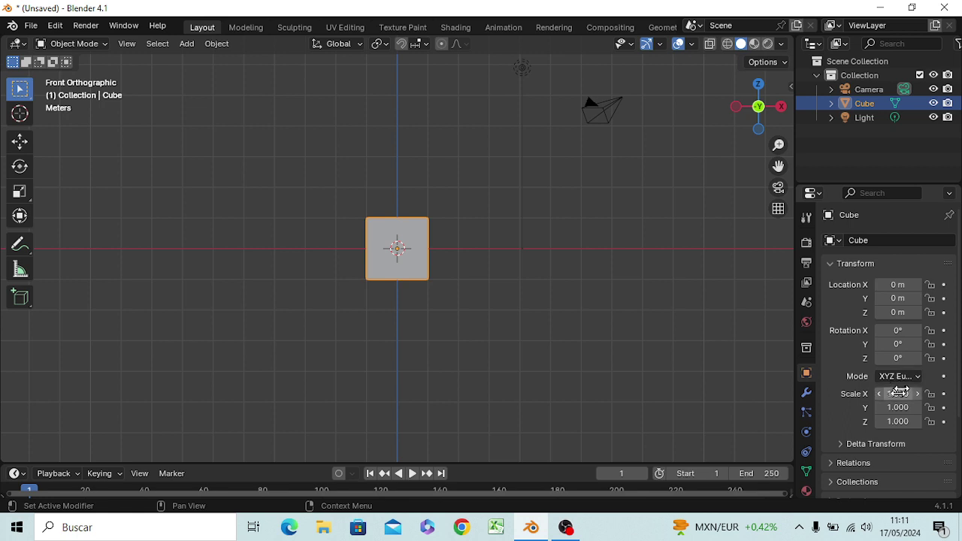
# Set the cube's Scale X to 5 and view the long bar from the right side
pyautogui.click(900, 394)
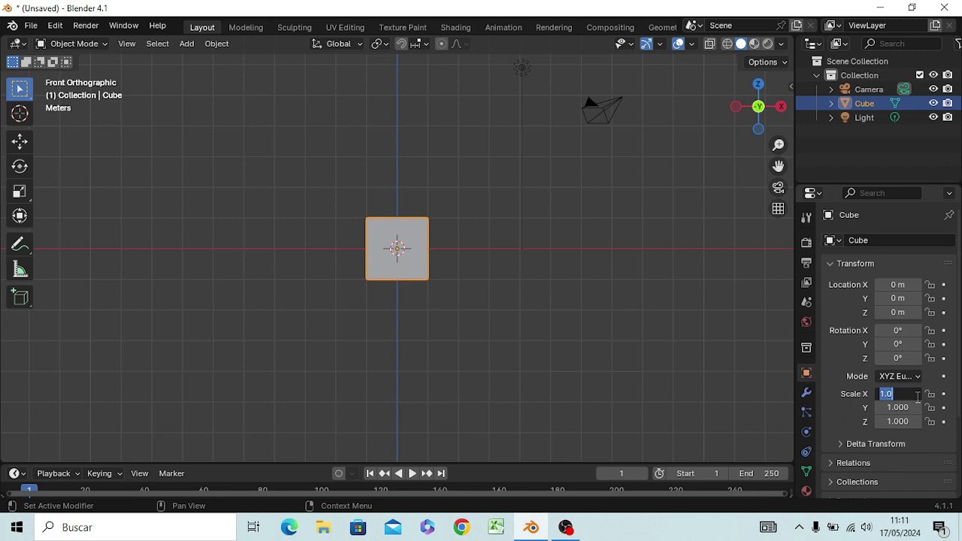
pyautogui.write('13')
pyautogui.press('BackSpace')
pyautogui.press('BackSpace')
pyautogui.write('5')
pyautogui.press('Return')
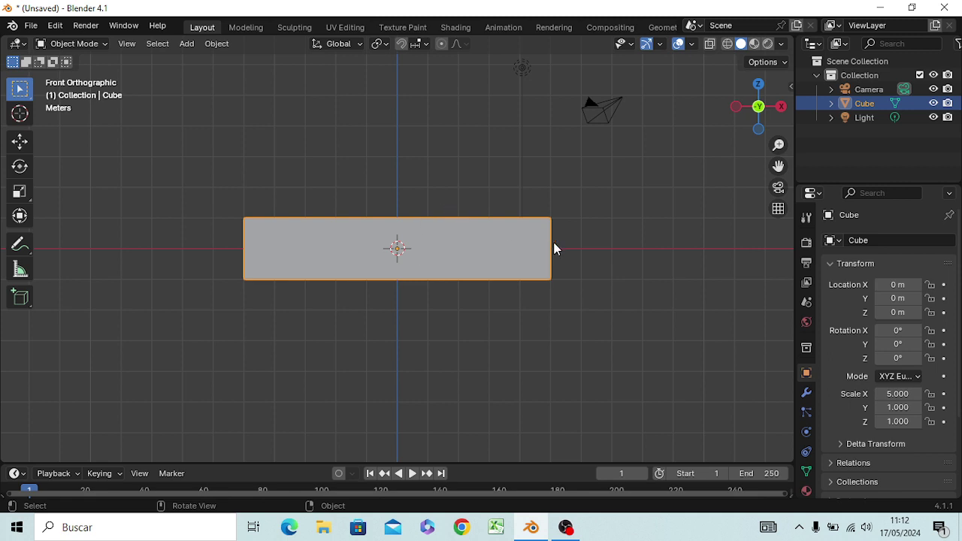
pyautogui.press('KP_3')
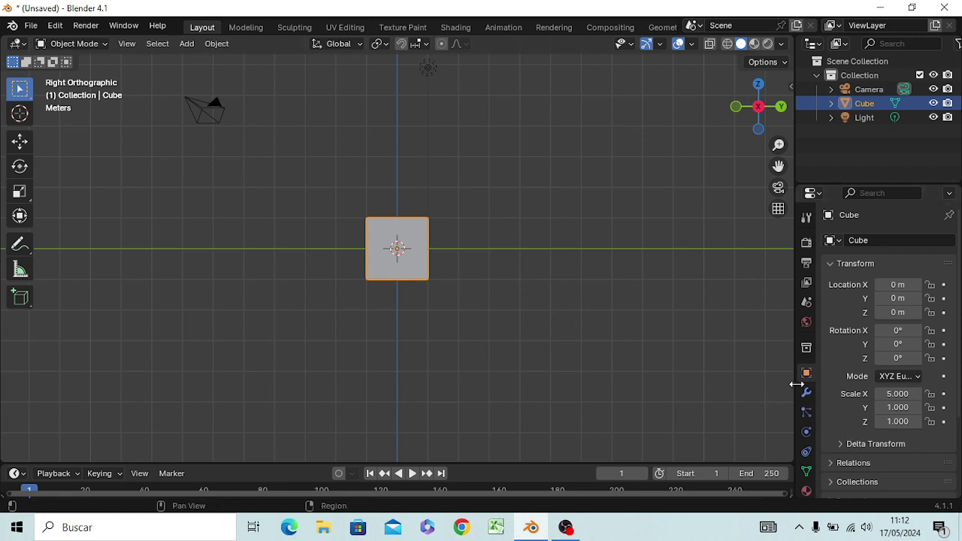
# Set Scale Y to 8 and check the slab from top, front and right views
pyautogui.click(910, 410)
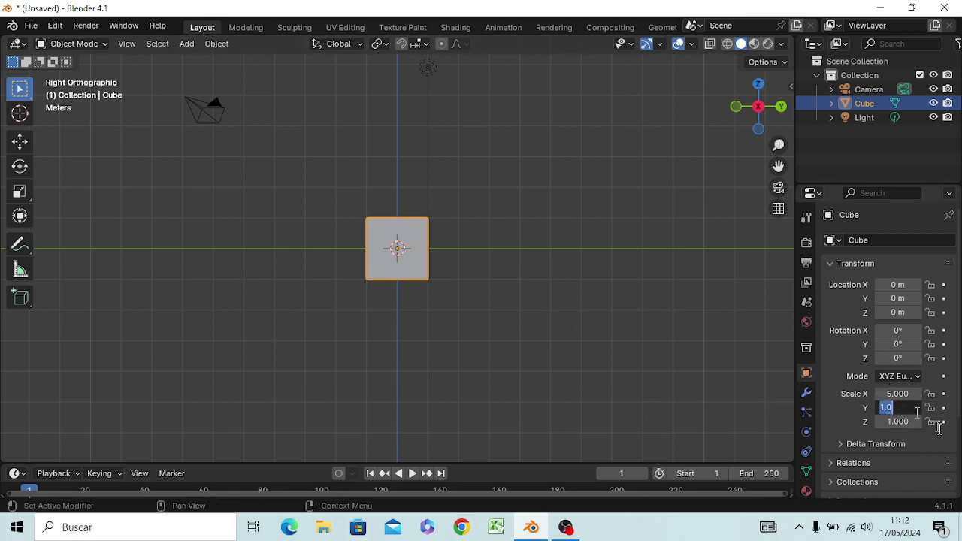
pyautogui.write('8')
pyautogui.press('Return')
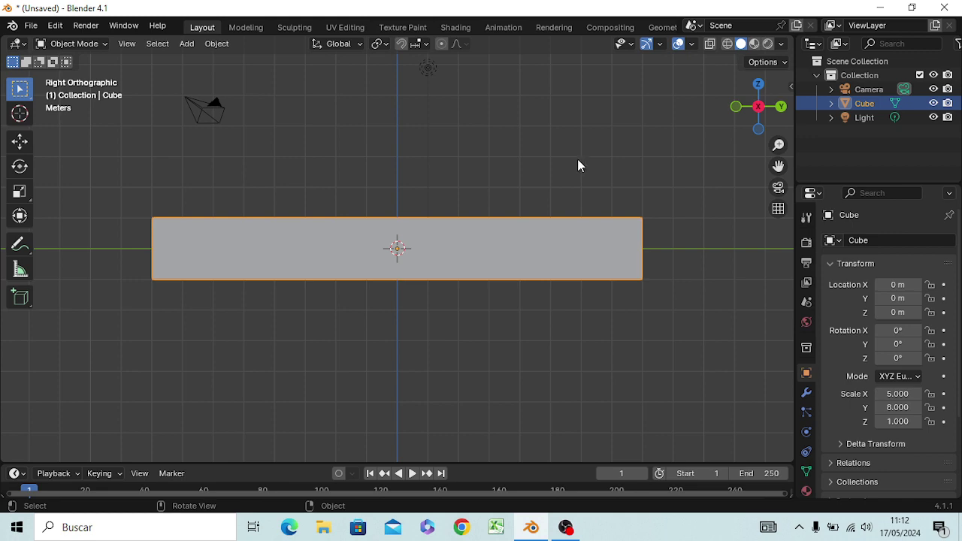
pyautogui.press('KP_7')
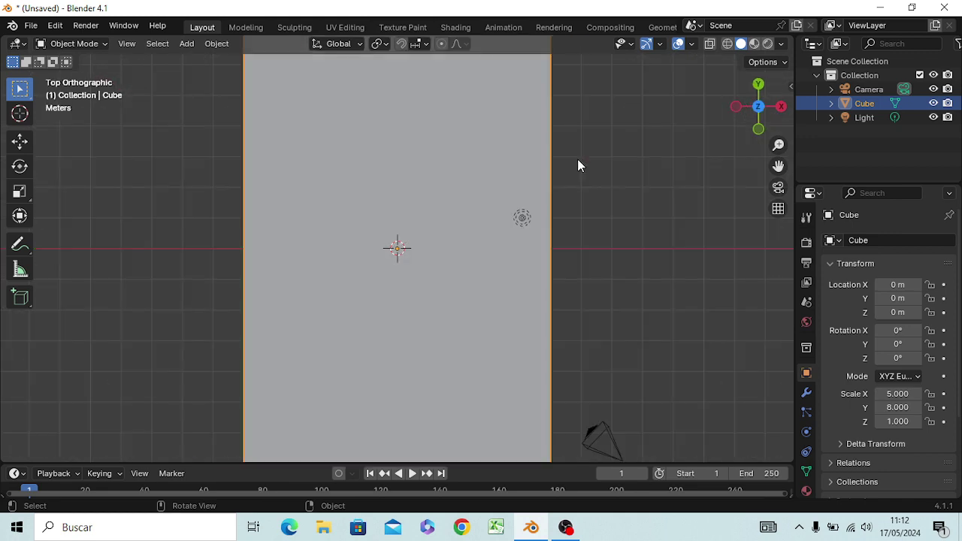
pyautogui.scroll(-3, 620, 236)
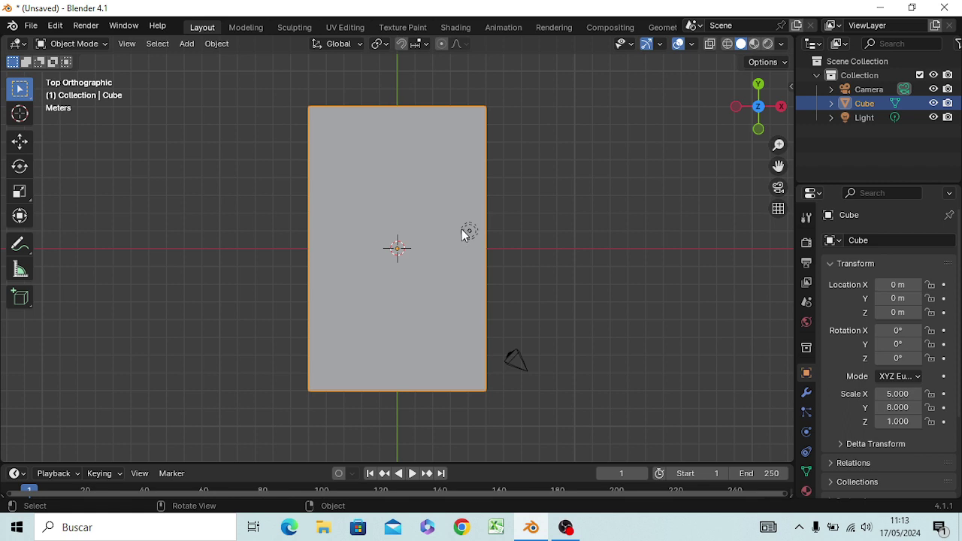
pyautogui.press('KP_1')
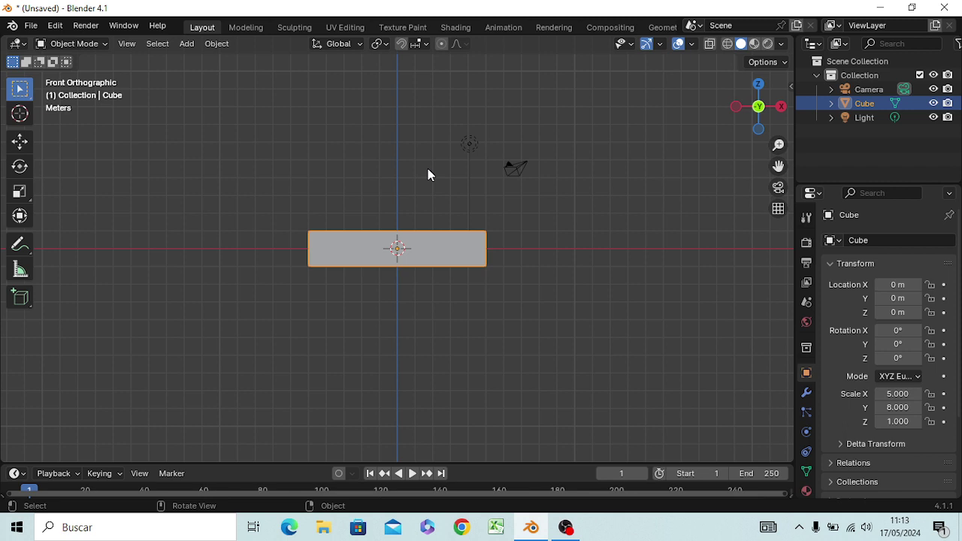
pyautogui.press('KP_3')
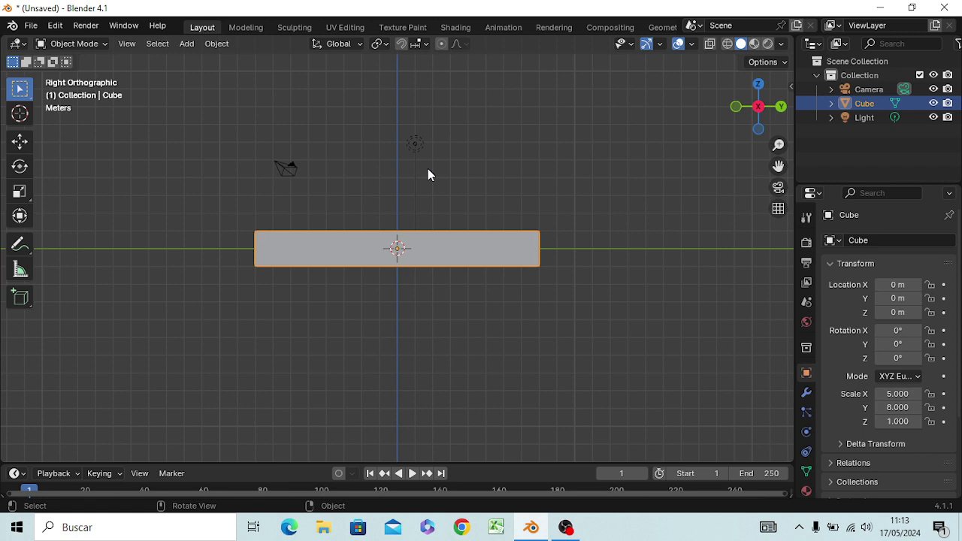
# Set Scale Z to 3 for a 5 × 8 × 3 box and orbit to see it in perspective
pyautogui.press('KP_1')
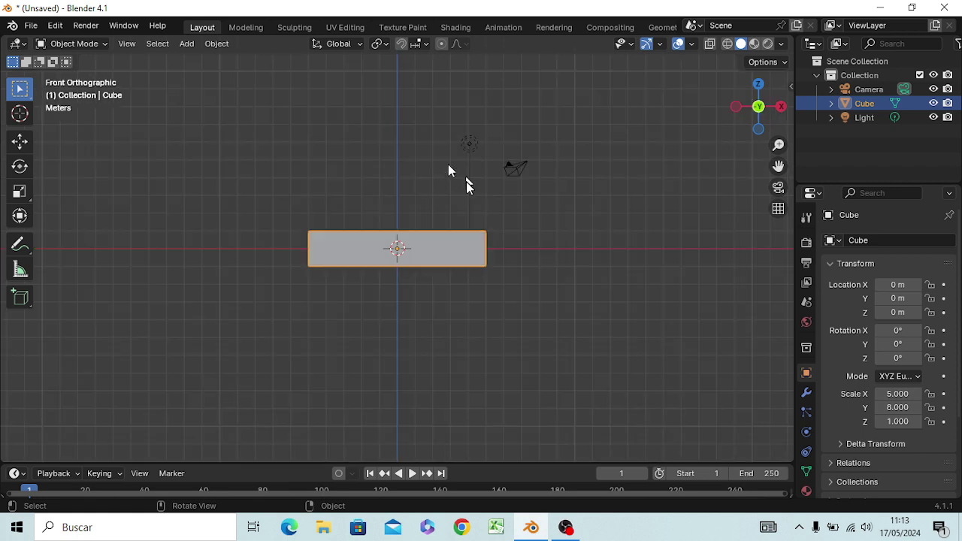
pyautogui.click(906, 421)
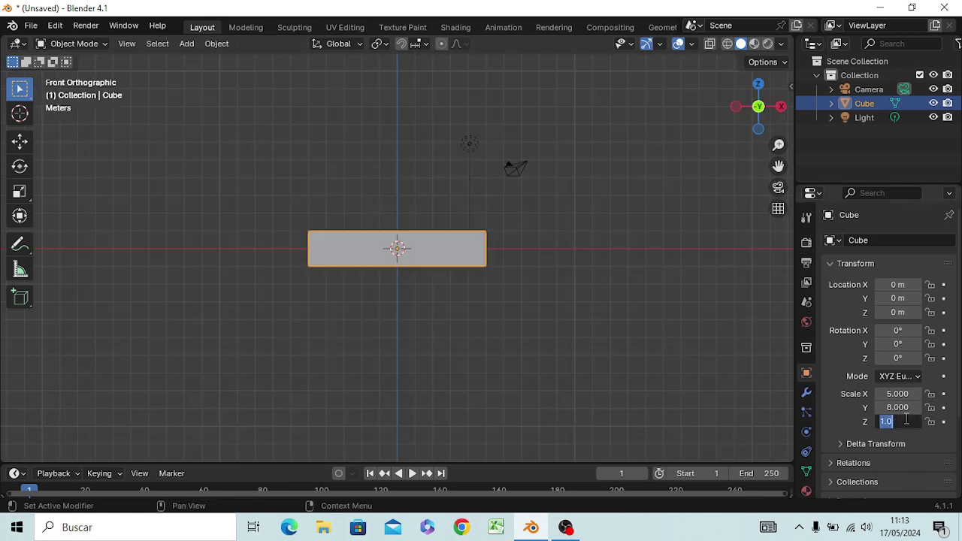
pyautogui.write('3')
pyautogui.press('Return')
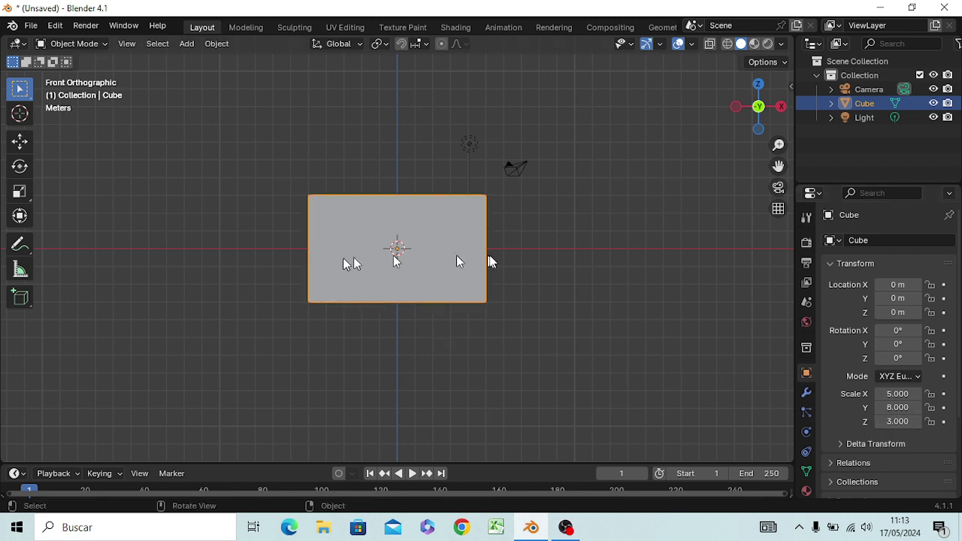
pyautogui.moveTo(533, 279)
pyautogui.mouseDown(button='middle')
pyautogui.moveTo(473, 309)
pyautogui.moveTo(343, 268)
pyautogui.moveTo(436, 301)
pyautogui.moveTo(455, 292)
pyautogui.moveTo(389, 280)
pyautogui.moveTo(367, 286)
pyautogui.moveTo(455, 277)
pyautogui.moveTo(439, 291)
pyautogui.moveTo(357, 254)
pyautogui.moveTo(361, 276)
pyautogui.moveTo(421, 277)
pyautogui.moveTo(561, 107)
pyautogui.moveTo(551, 161)
pyautogui.moveTo(509, 167)
pyautogui.moveTo(444, 227)
pyautogui.moveTo(383, 316)
pyautogui.moveTo(500, 305)
pyautogui.moveTo(471, 296)
pyautogui.mouseUp(button='middle')
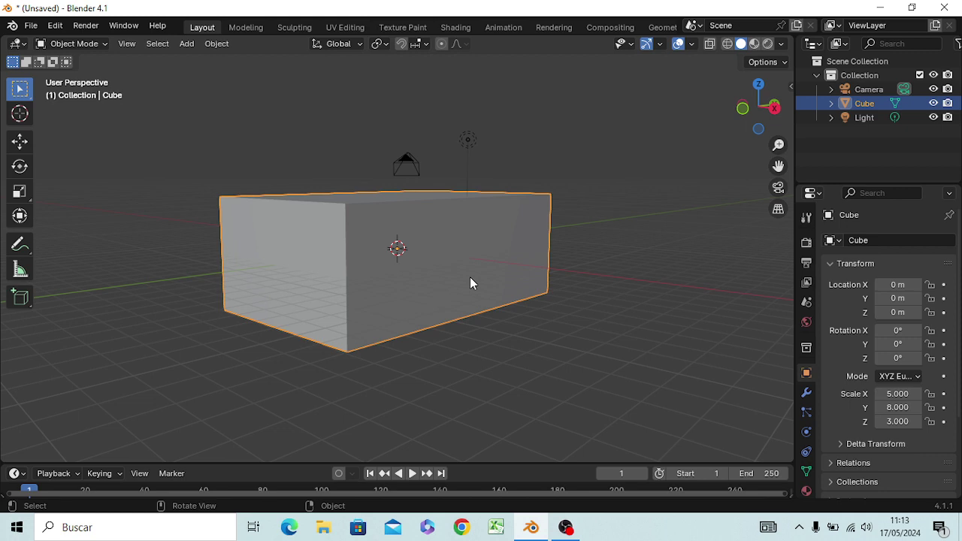
pyautogui.moveTo(516, 275)
pyautogui.mouseDown(button='middle')
pyautogui.moveTo(511, 306)
pyautogui.moveTo(421, 312)
pyautogui.moveTo(430, 267)
pyautogui.moveTo(616, 259)
pyautogui.moveTo(462, 266)
pyautogui.mouseUp(button='middle')
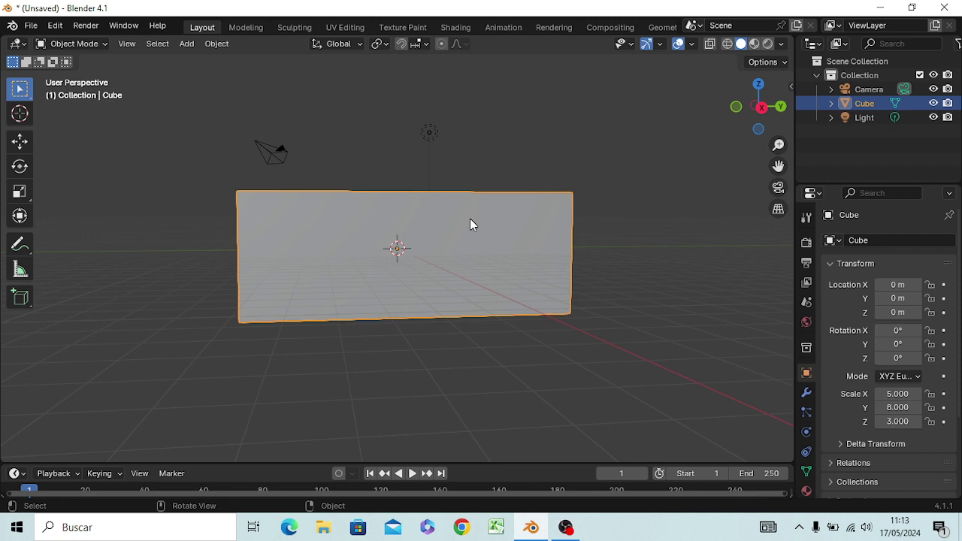
# Enter Edit Mode with Face select and view the box from front, right and top
pyautogui.press('Tab')
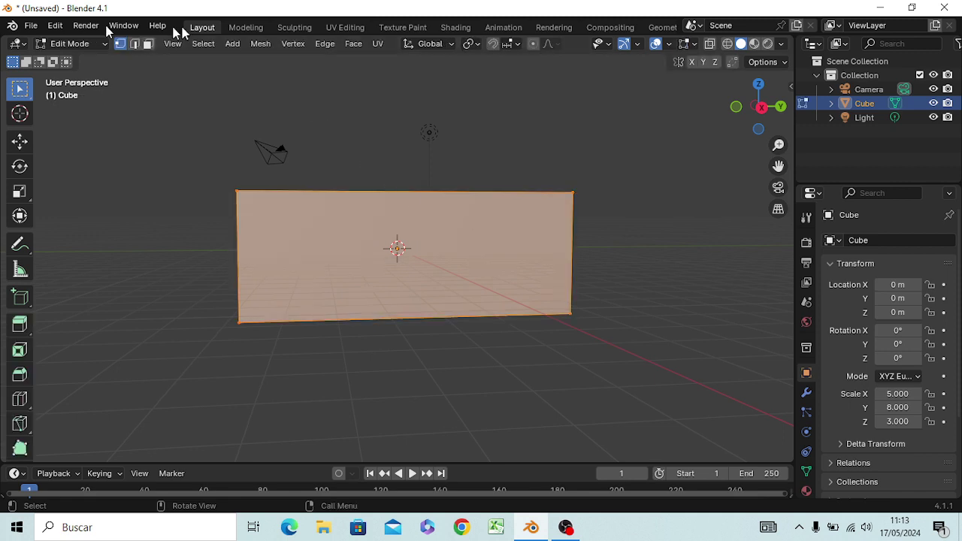
pyautogui.click(148, 44)
pyautogui.press('KP_1')
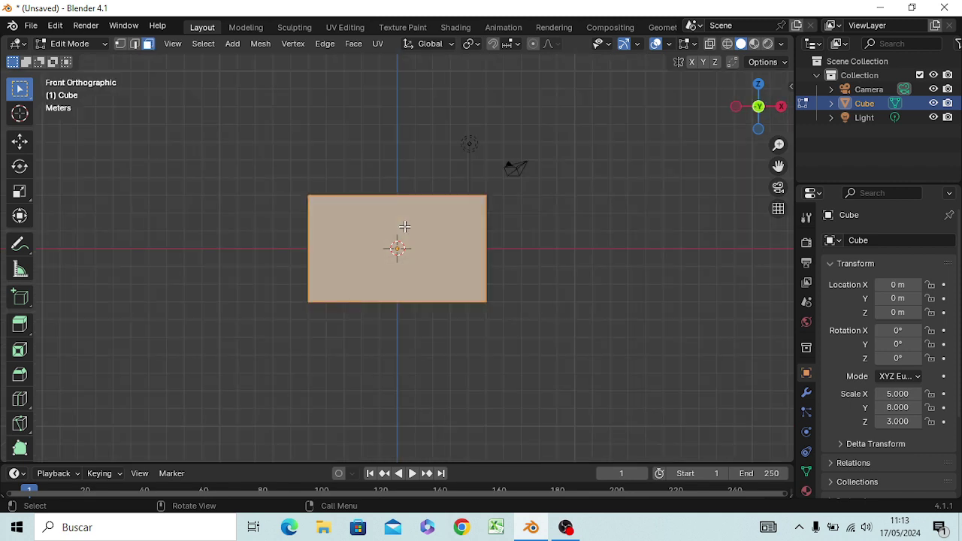
pyautogui.press('KP_3')
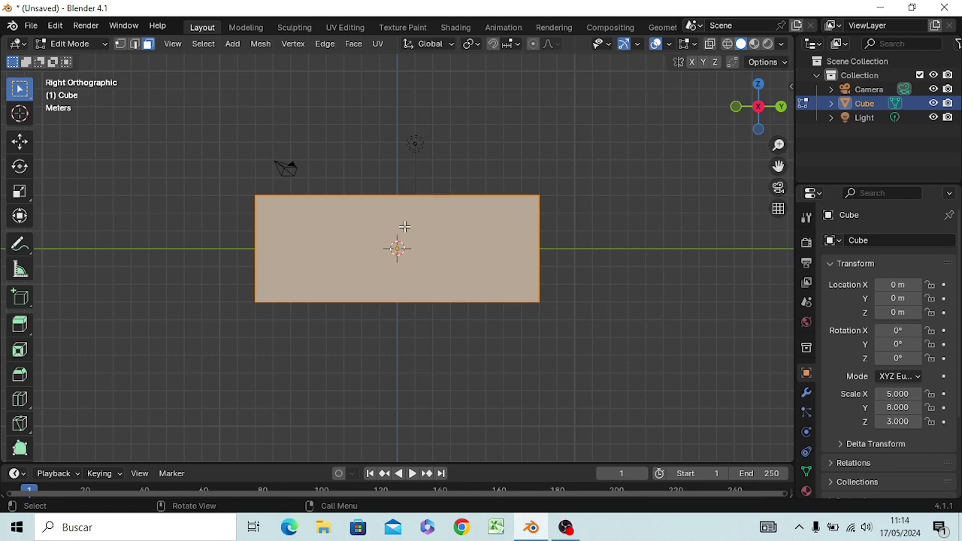
pyautogui.press('KP_7')
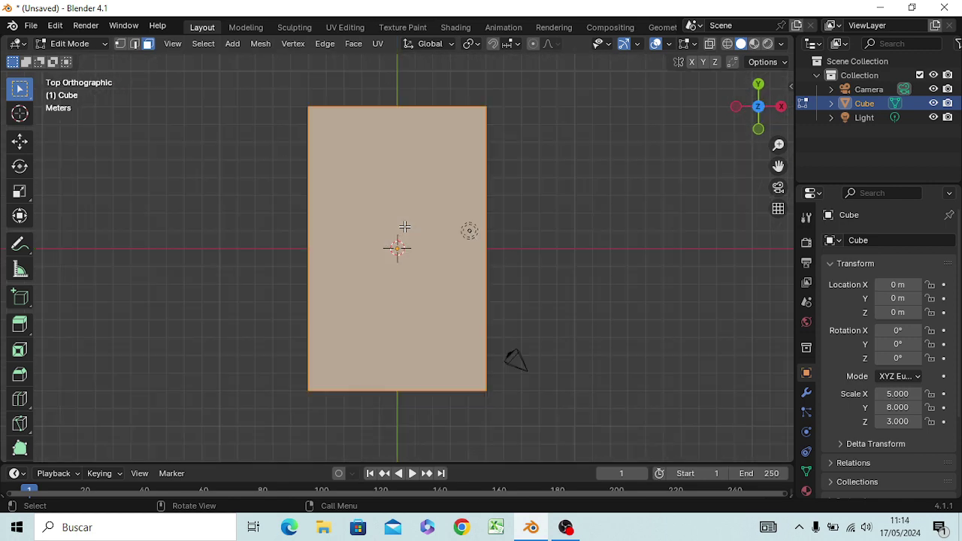
# Inspect the box from the bottom, back, front and right orthographic views
pyautogui.press('ctrl')
pyautogui.press('ctrl+KP_7')
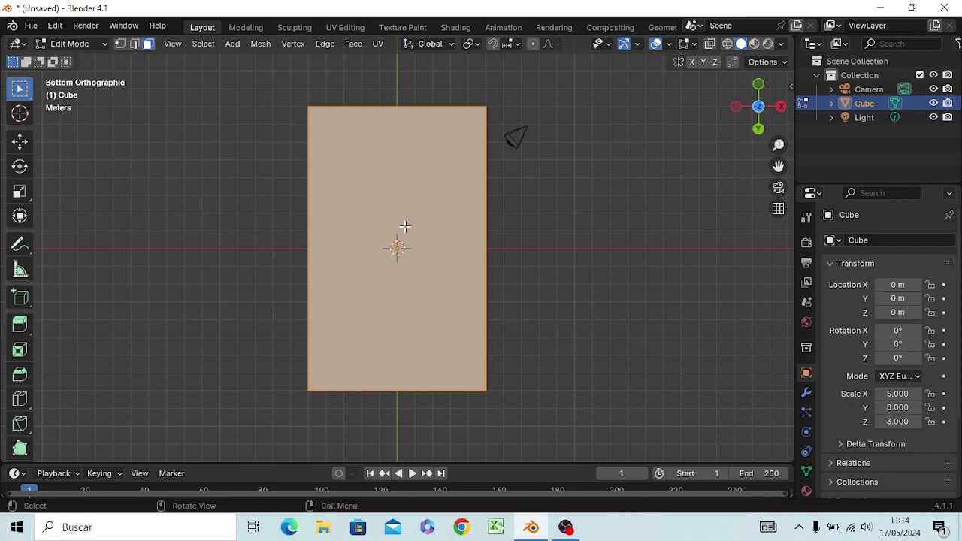
pyautogui.press('ctrl')
pyautogui.press('KP_1')
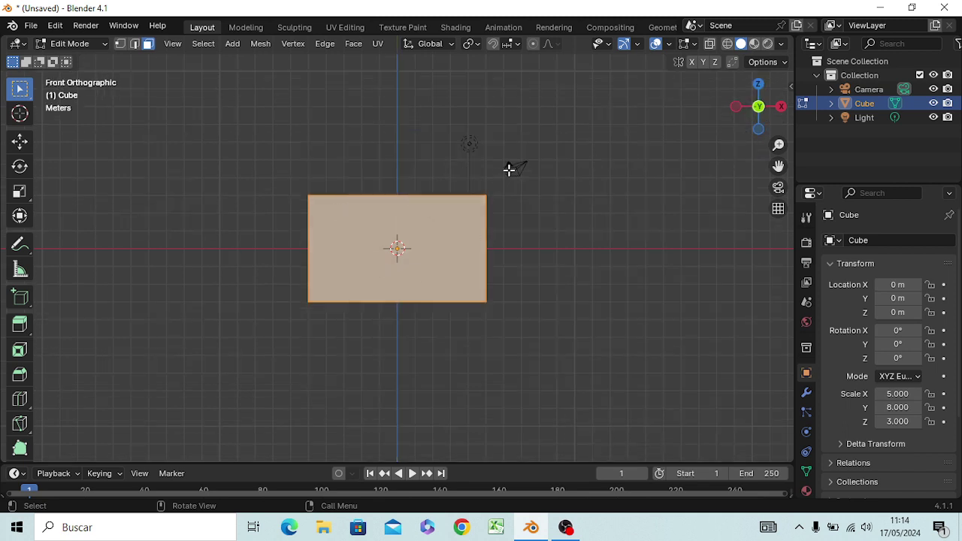
pyautogui.press('ctrl+KP_1')
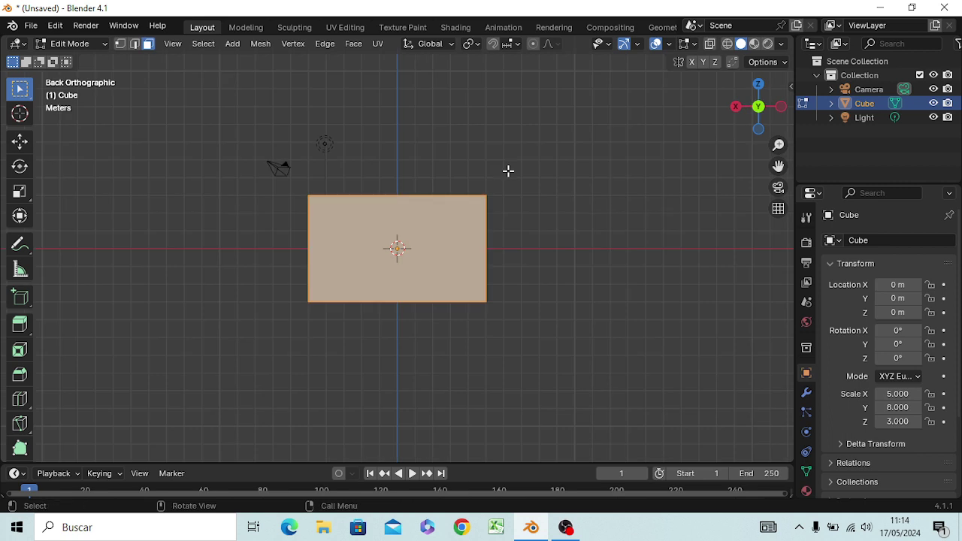
pyautogui.press('KP_1')
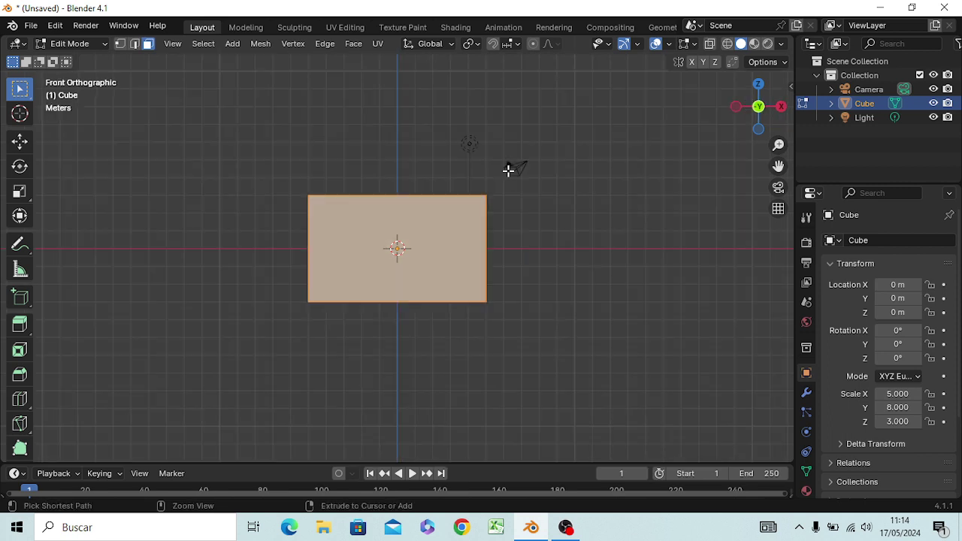
pyautogui.press('ctrl+KP_1')
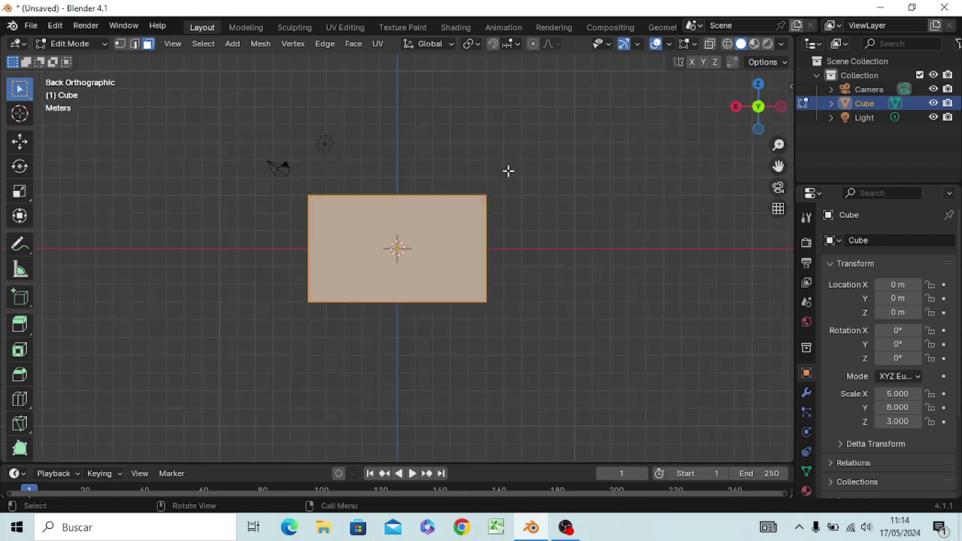
pyautogui.press('KP_1')
pyautogui.press('ctrl+KP_7')
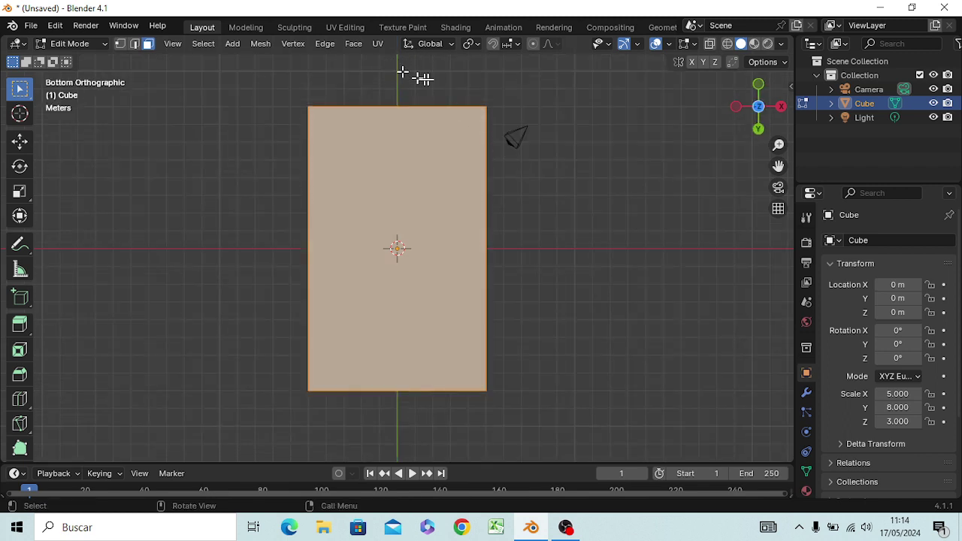
pyautogui.press('KP_3')
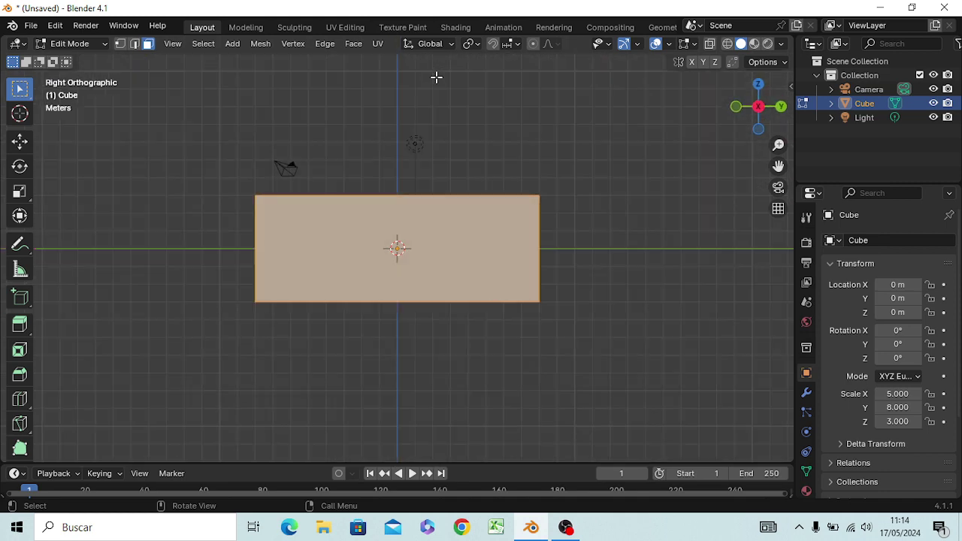
pyautogui.press('KP_1')
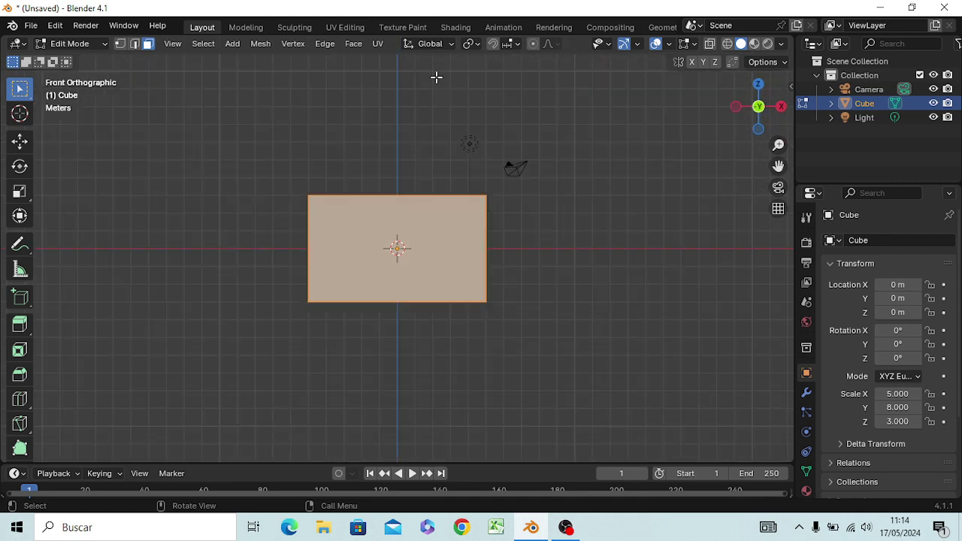
pyautogui.press('ctrl+KP_7')
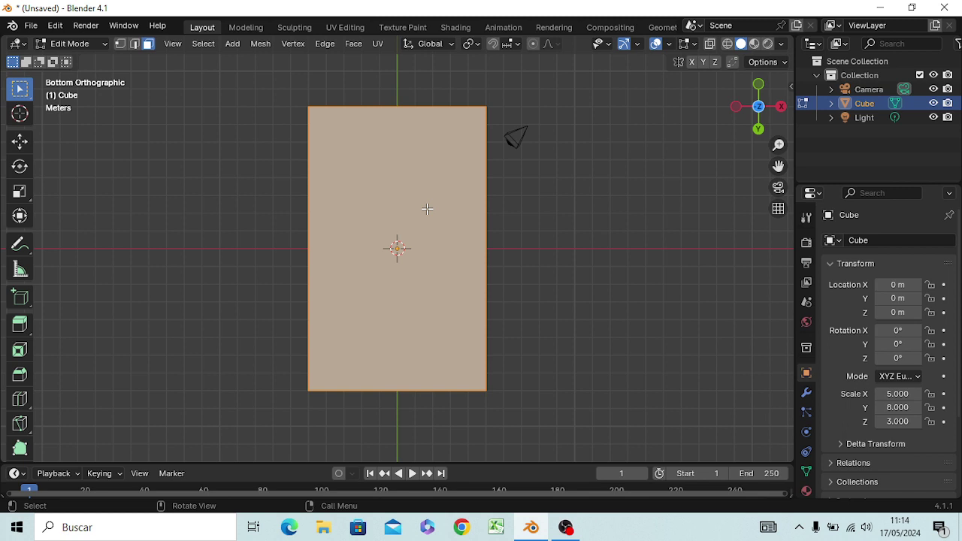
# Add four centred loop cuts across the block's 8 m length, then view it from the right
pyautogui.hotkey('ctrl', 'r')
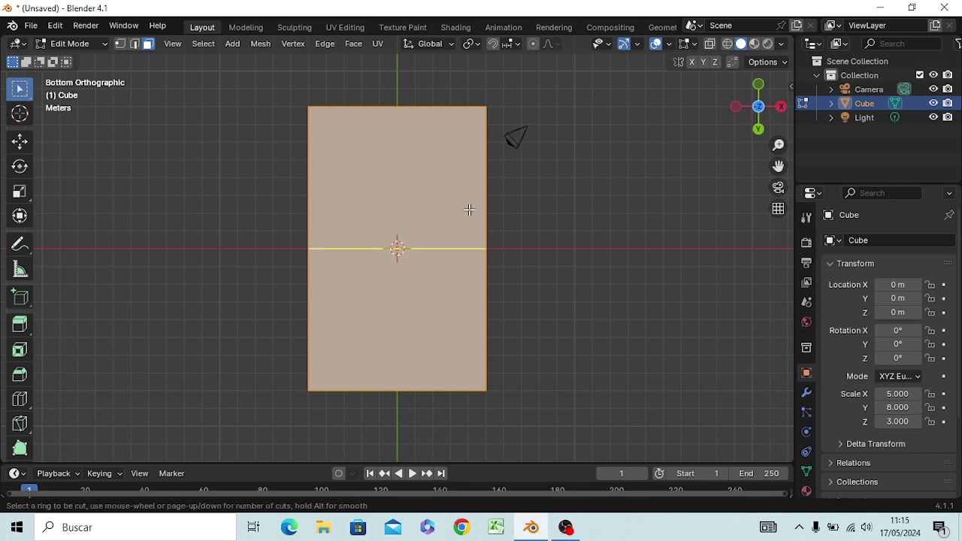
pyautogui.scroll(1, 469, 210)
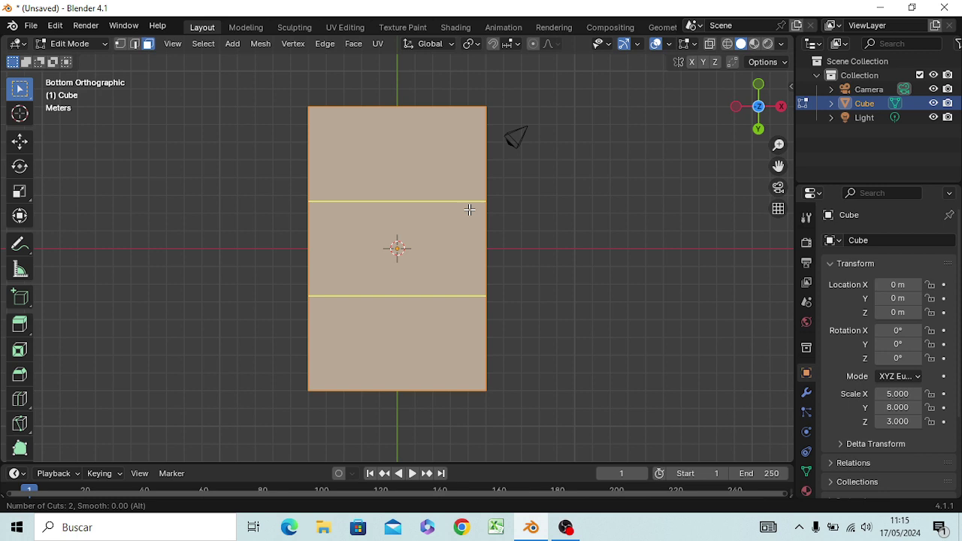
pyautogui.scroll(1, 469, 210)
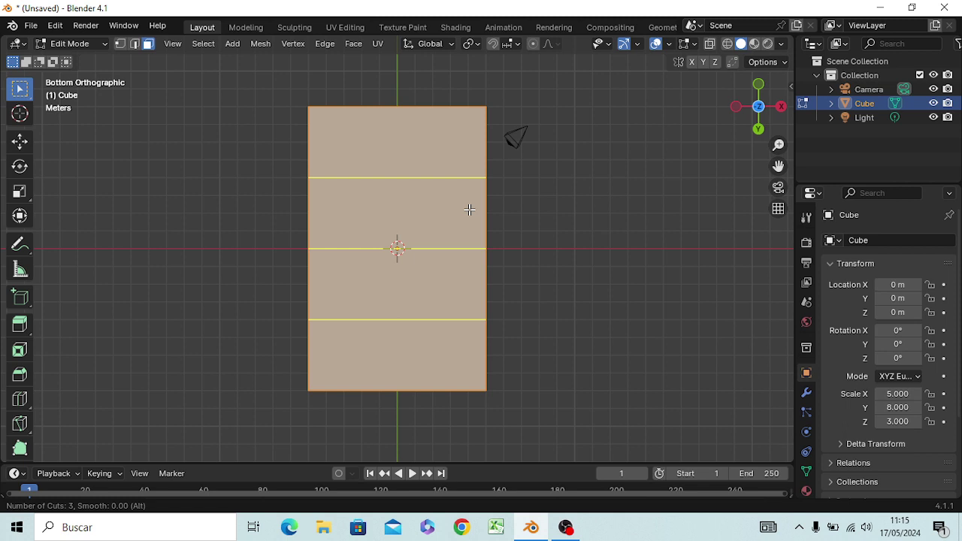
pyautogui.scroll(1, 469, 209)
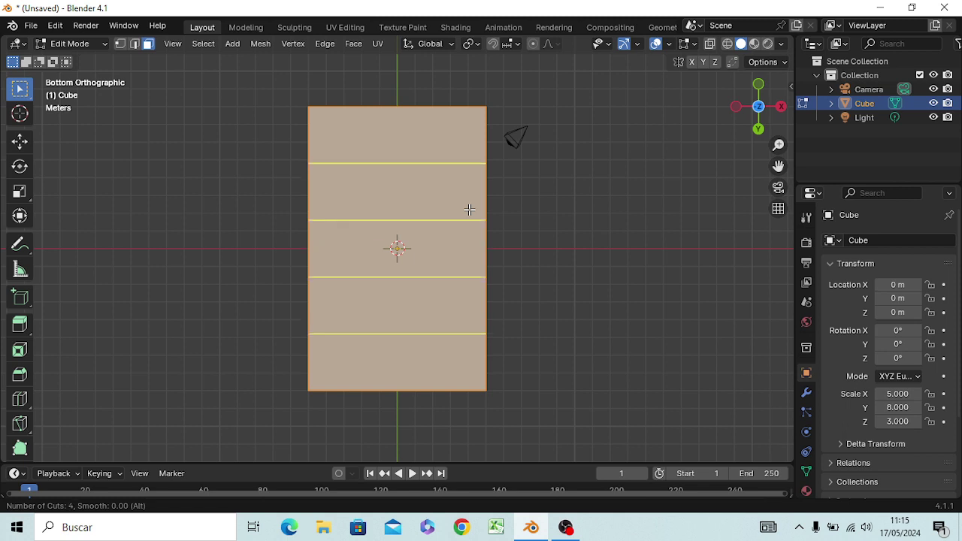
pyautogui.click(469, 210)
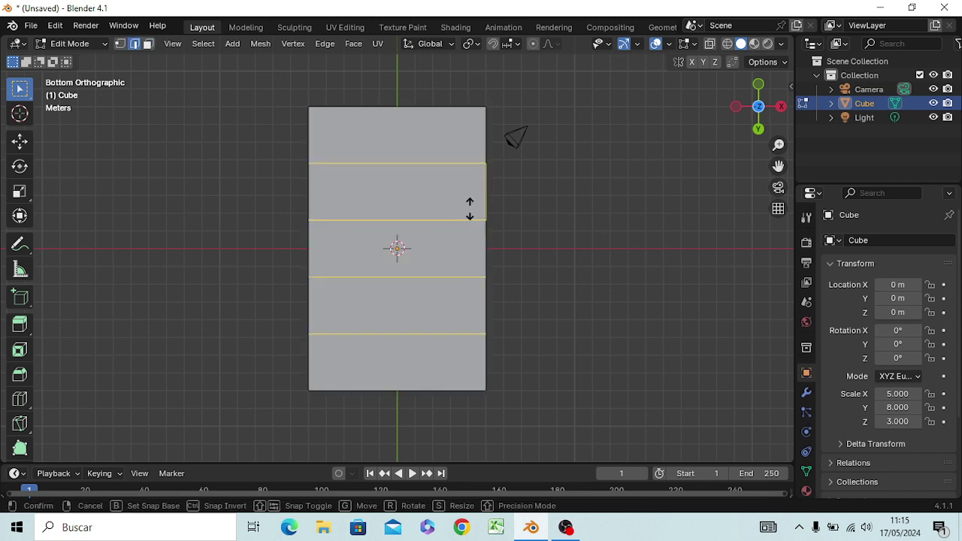
pyautogui.click(469, 209)
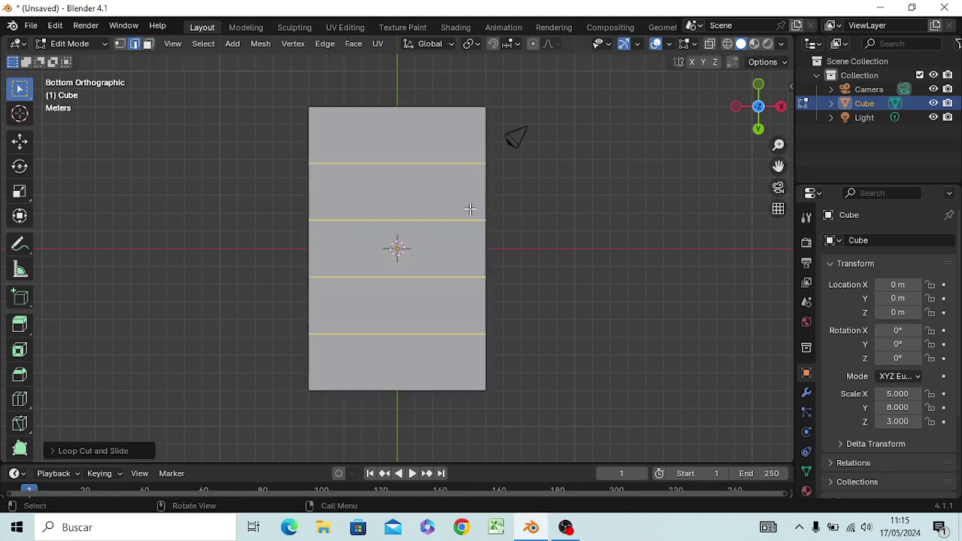
pyautogui.click(563, 224)
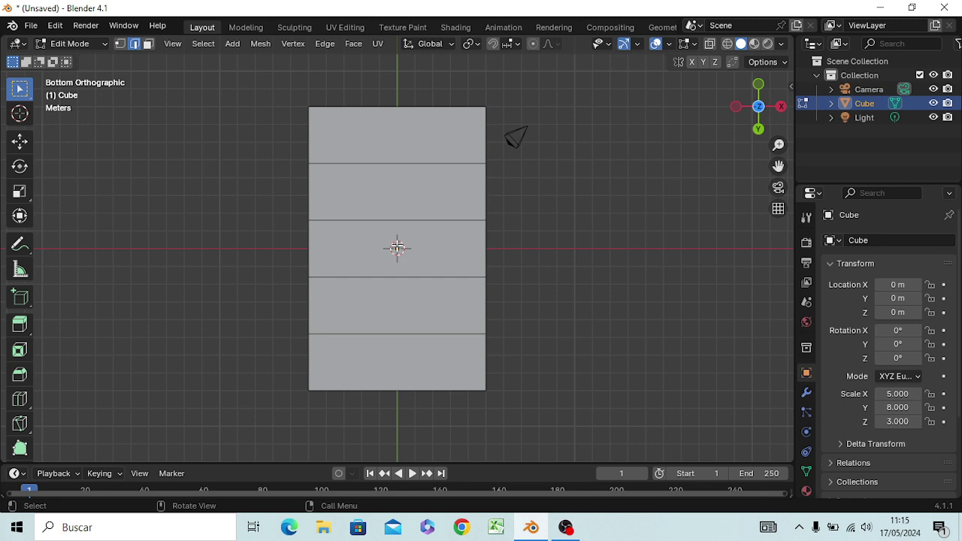
pyautogui.press('KP_3')
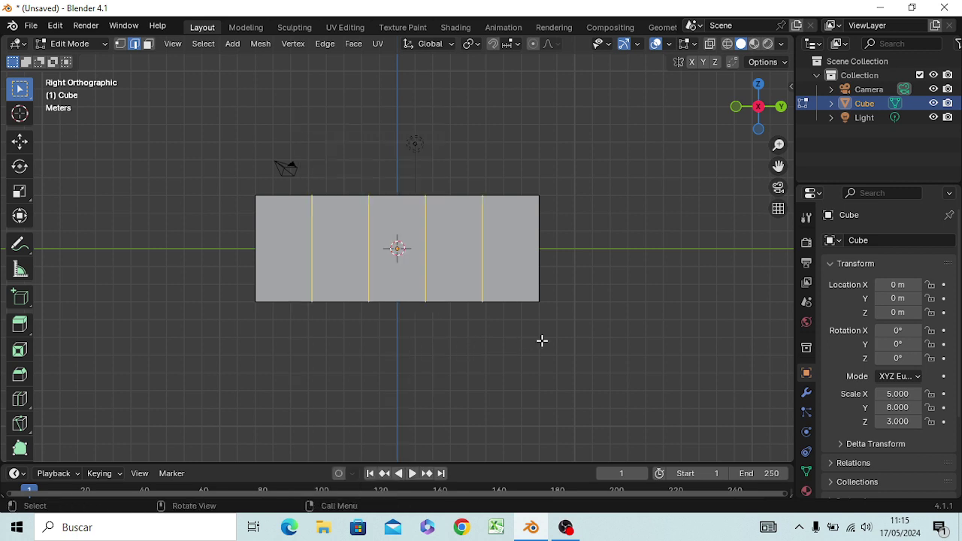
# Switch to Face select and try selecting a run of bottom faces along the block
pyautogui.click(530, 348)
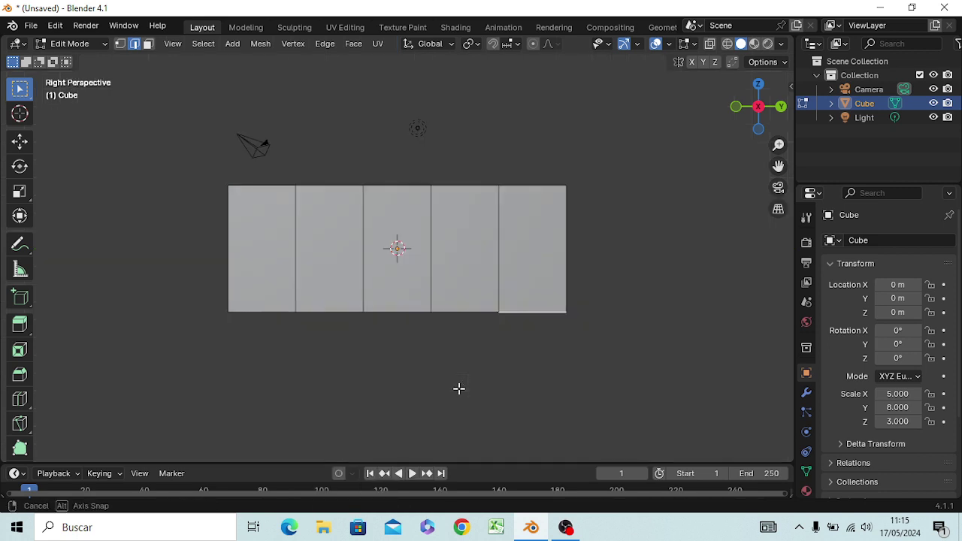
pyautogui.moveTo(457, 388); pyautogui.dragTo(451, 318, button='middle')
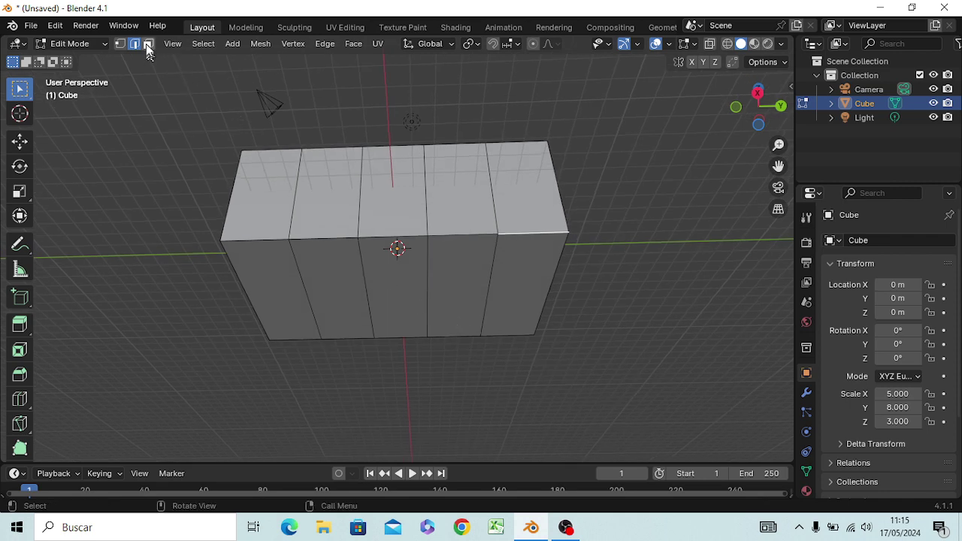
pyautogui.click(148, 44)
pyautogui.click(387, 287)
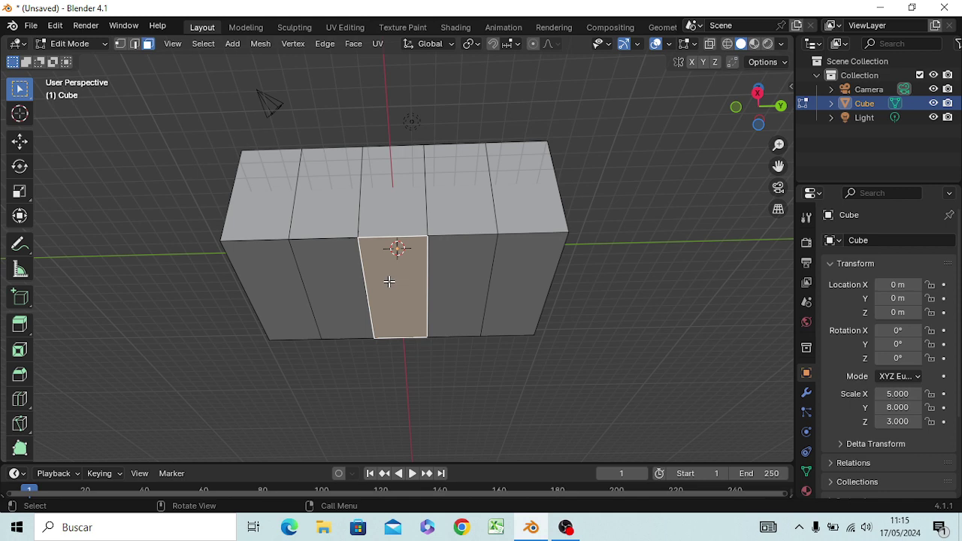
pyautogui.click(350, 292)
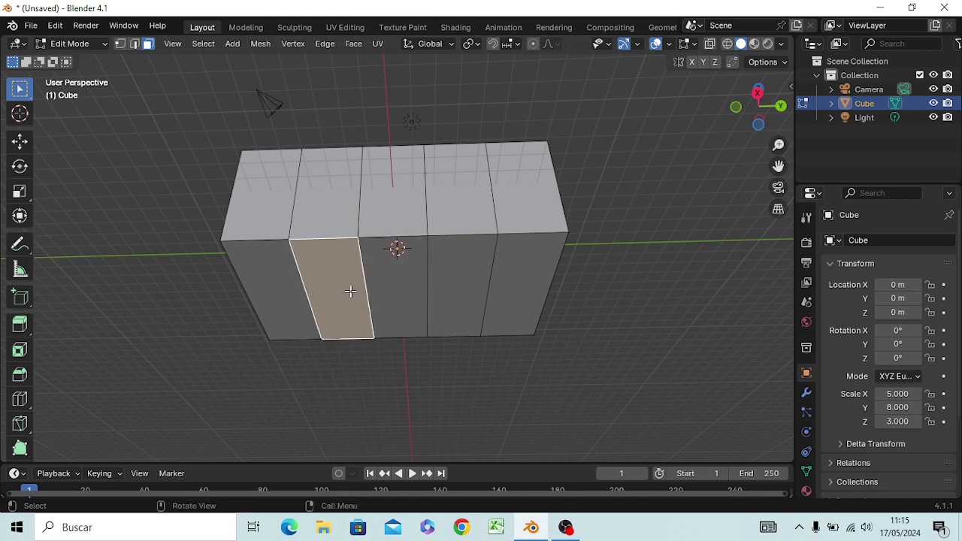
pyautogui.keyDown('shift'); pyautogui.click(386, 290); pyautogui.keyUp('shift')
pyautogui.keyDown('shift'); pyautogui.click(451, 281); pyautogui.keyUp('shift')
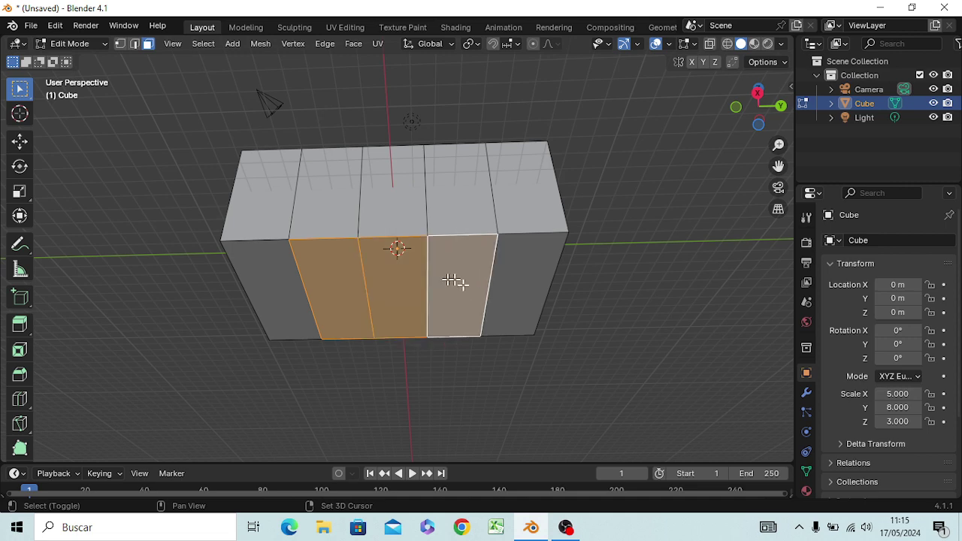
pyautogui.keyDown('shift'); pyautogui.click(528, 295); pyautogui.keyUp('shift')
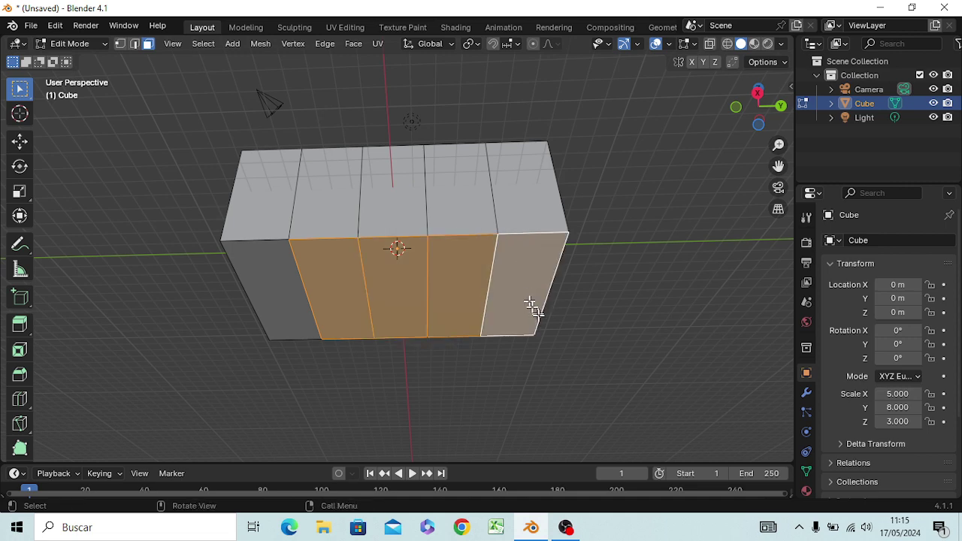
# Reselect the three adjacent bottom faces toward one end and view from the right
pyautogui.keyDown('ctrl'); pyautogui.click(330, 280); pyautogui.keyUp('ctrl')
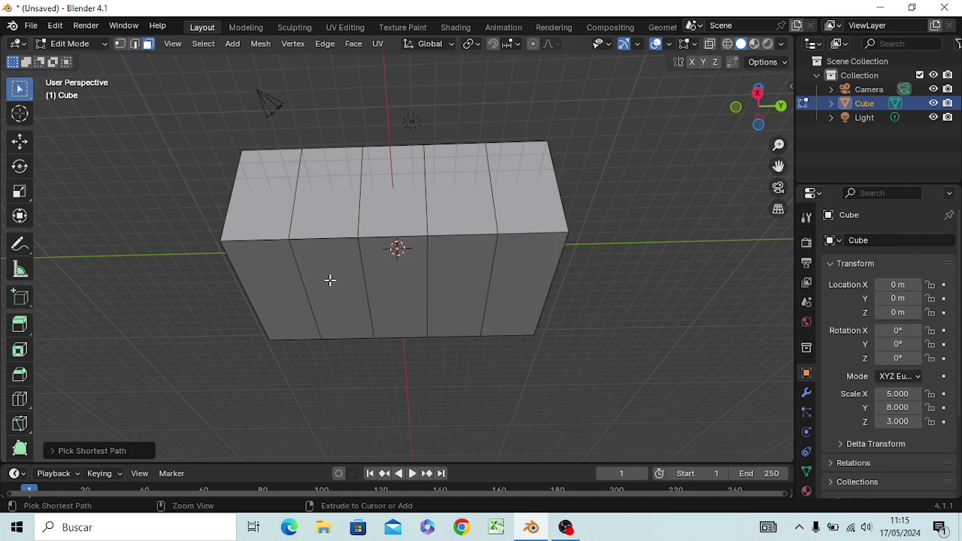
pyautogui.keyDown('shift'); pyautogui.click(397, 281); pyautogui.keyUp('shift')
pyautogui.keyDown('shift'); pyautogui.click(462, 291); pyautogui.keyUp('shift')
pyautogui.keyDown('shift'); pyautogui.click(507, 287); pyautogui.keyUp('shift')
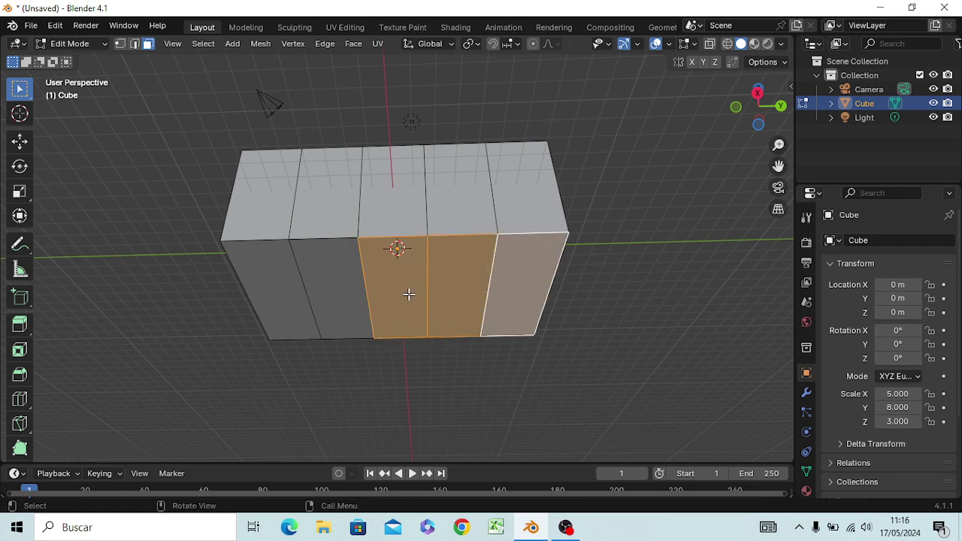
pyautogui.press('KP_3')
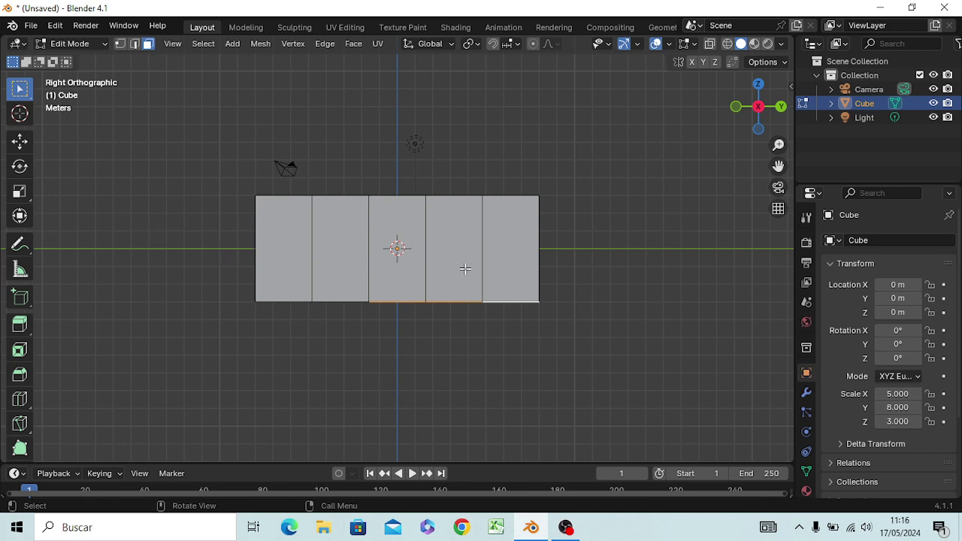
# Move the three selected bottom faces down 3 m along Z, discarding the trial moves
pyautogui.press('g')
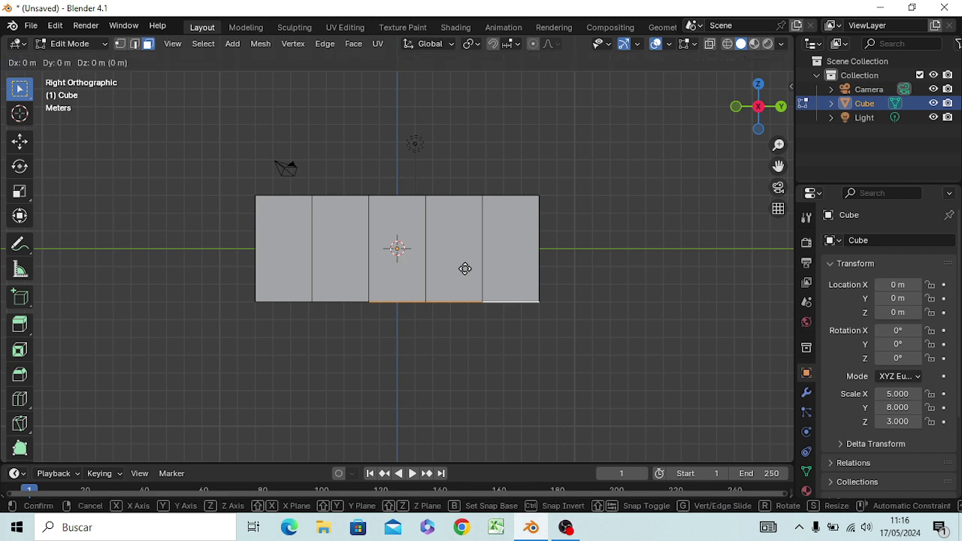
pyautogui.press('z')
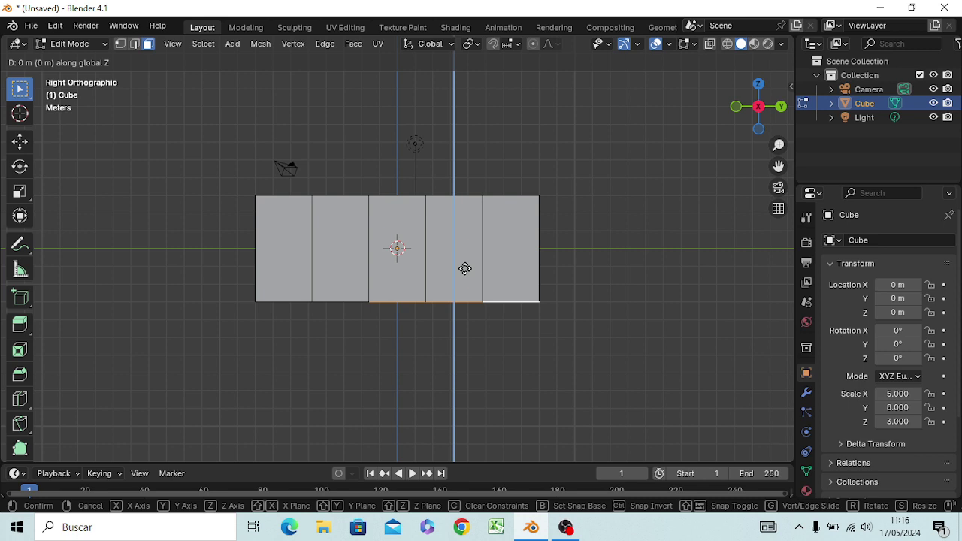
pyautogui.write('3')
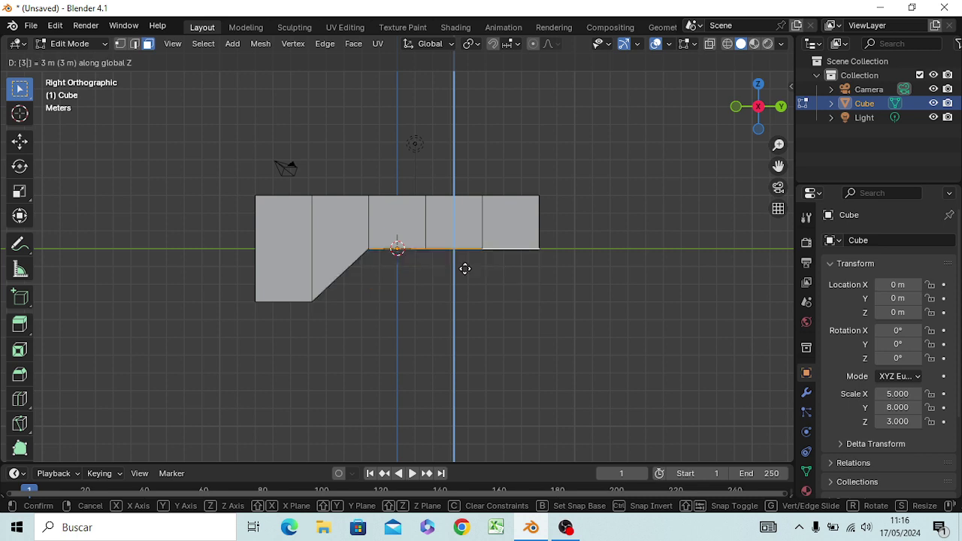
pyautogui.press('Escape')
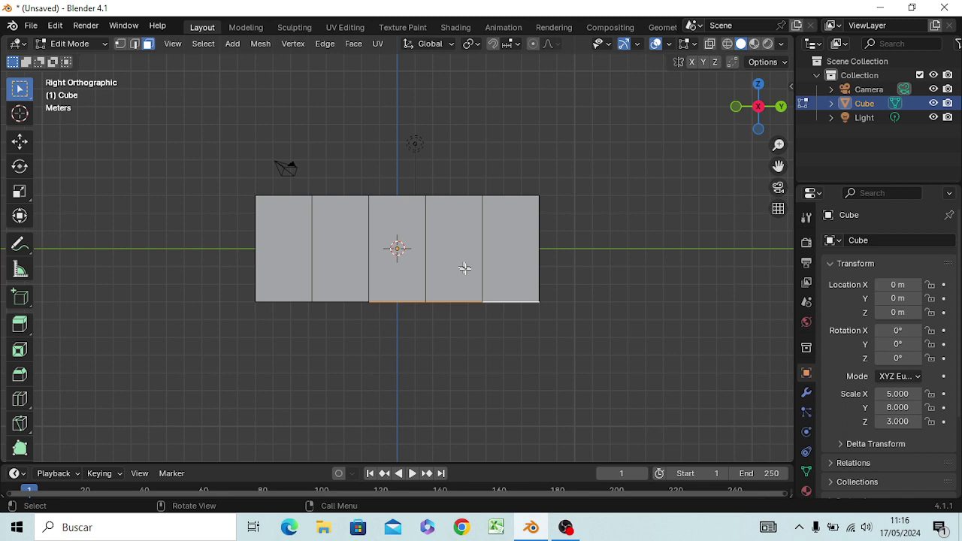
pyautogui.press('g')
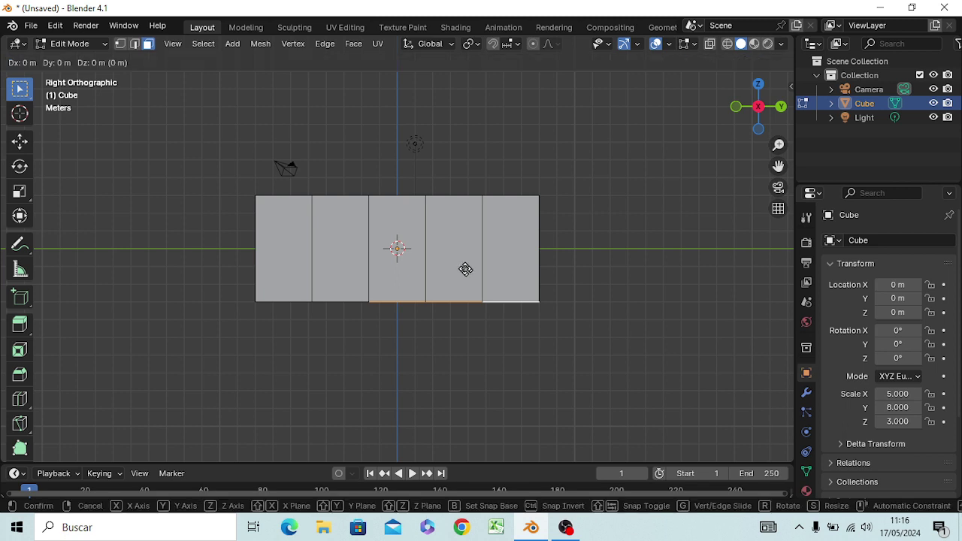
pyautogui.write('-3')
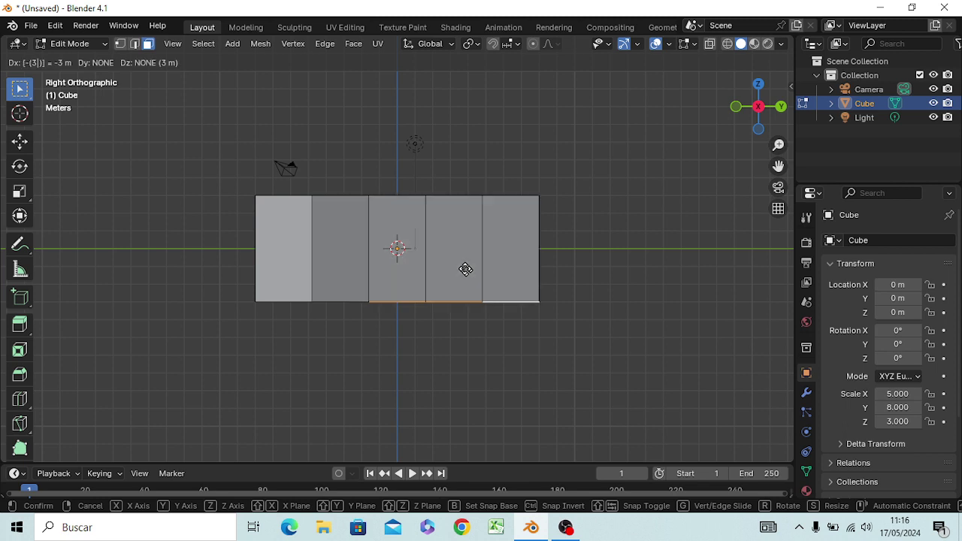
pyautogui.press('Escape')
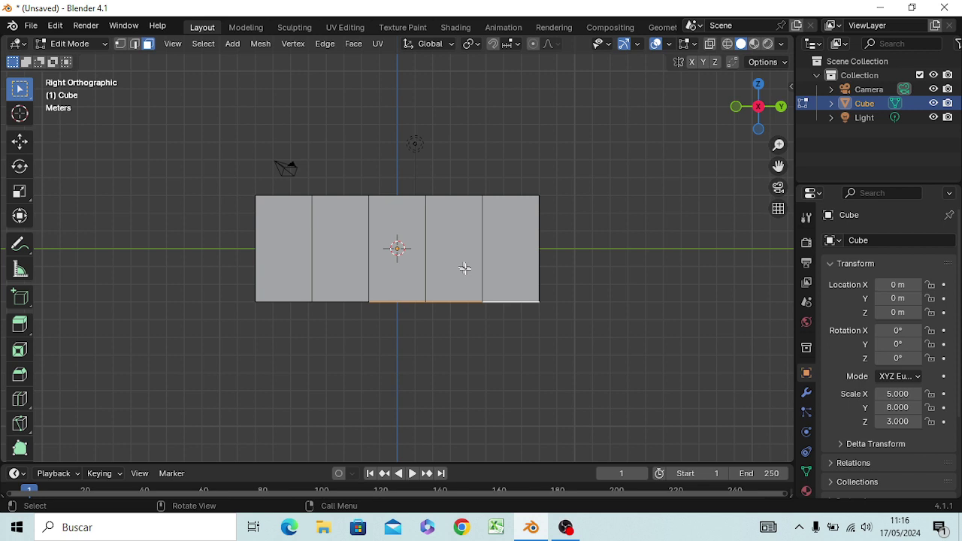
pyautogui.press('g')
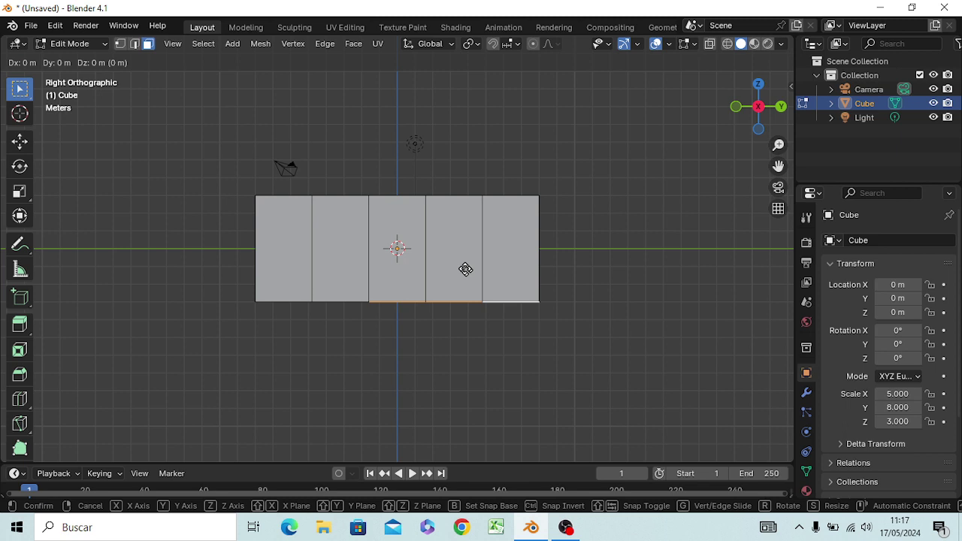
pyautogui.press('z')
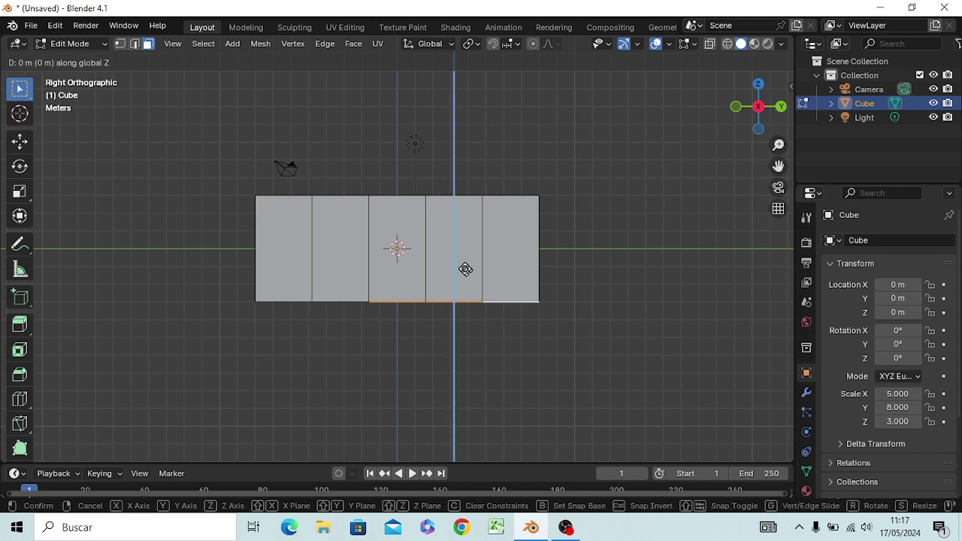
pyautogui.write('-3')
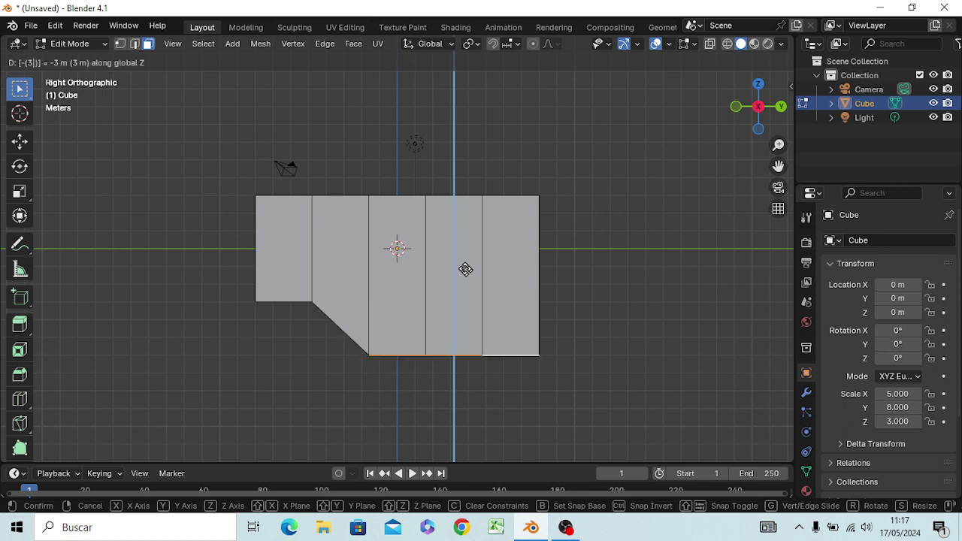
pyautogui.press('Return')
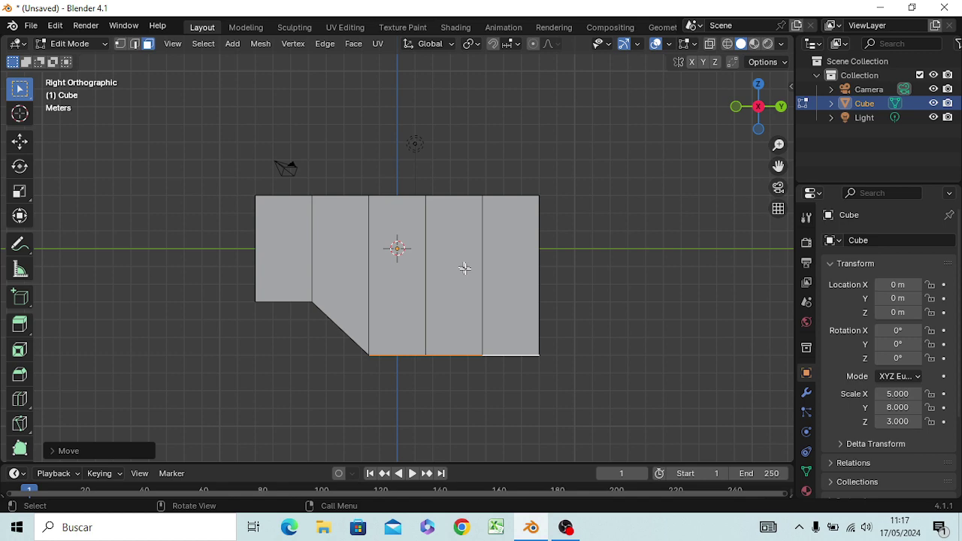
pyautogui.moveTo(338, 344)
pyautogui.mouseDown(button='middle')
pyautogui.moveTo(468, 248)
pyautogui.moveTo(361, 316)
pyautogui.moveTo(353, 354)
pyautogui.moveTo(338, 343)
pyautogui.moveTo(319, 262)
pyautogui.mouseUp(button='middle')
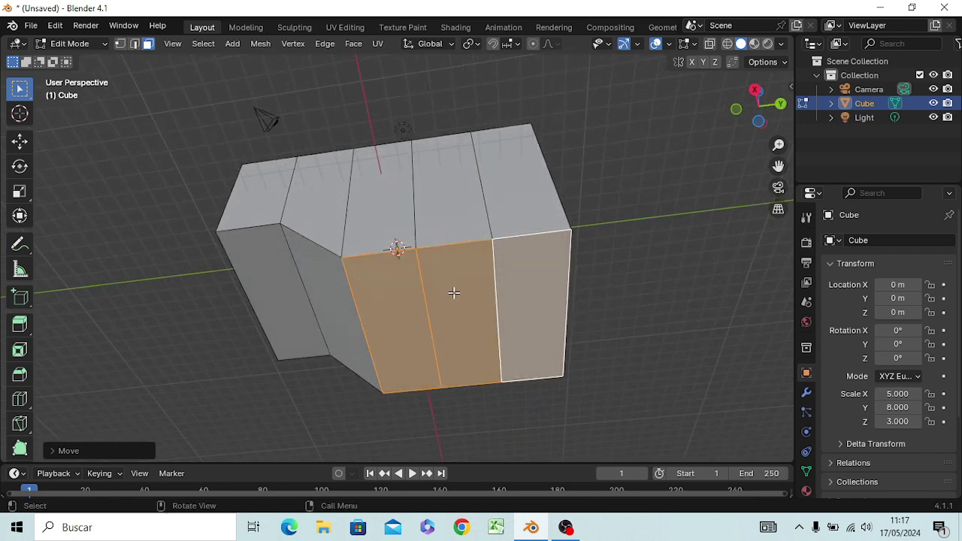
# Lower the selected bottom edge by 1 m along Z to form the keel
pyautogui.click(454, 292)
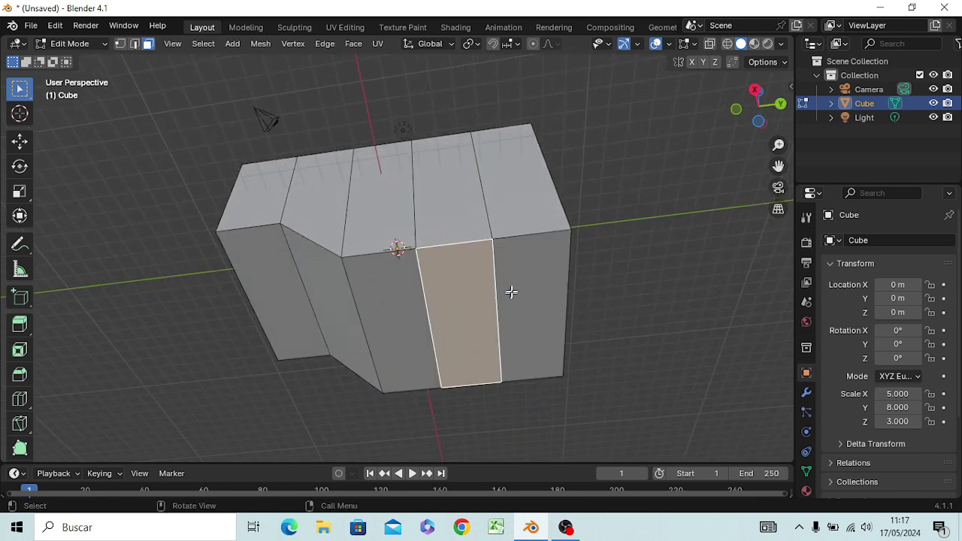
pyautogui.press('KP_3')
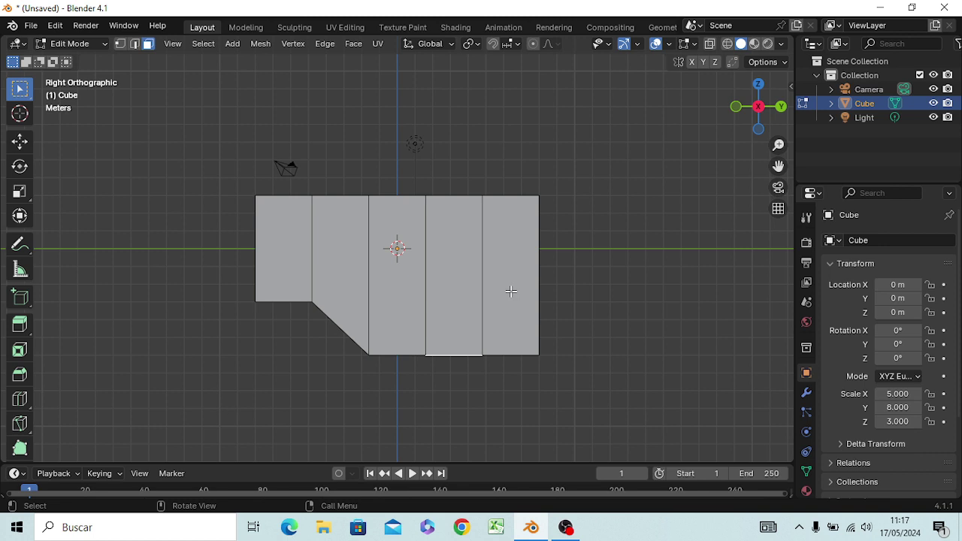
pyautogui.press('g')
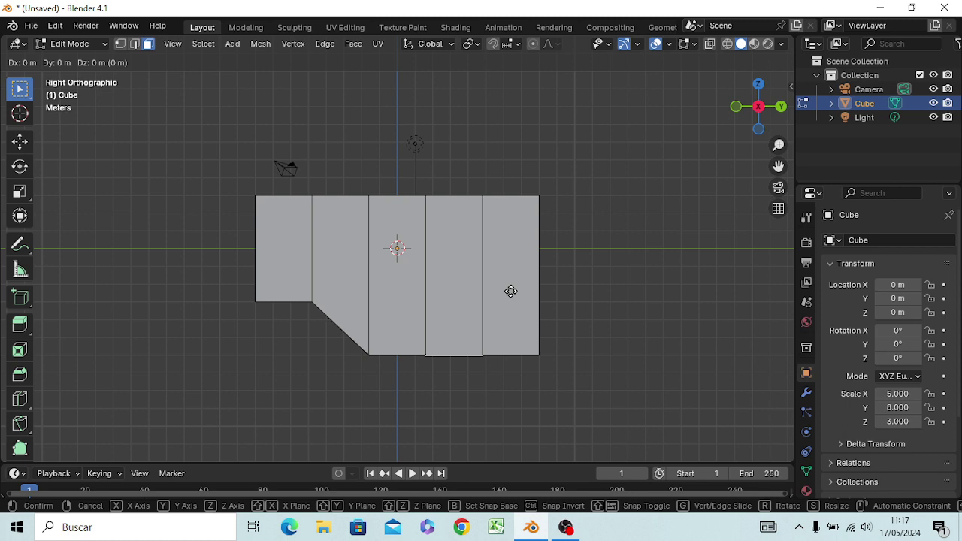
pyautogui.press('z')
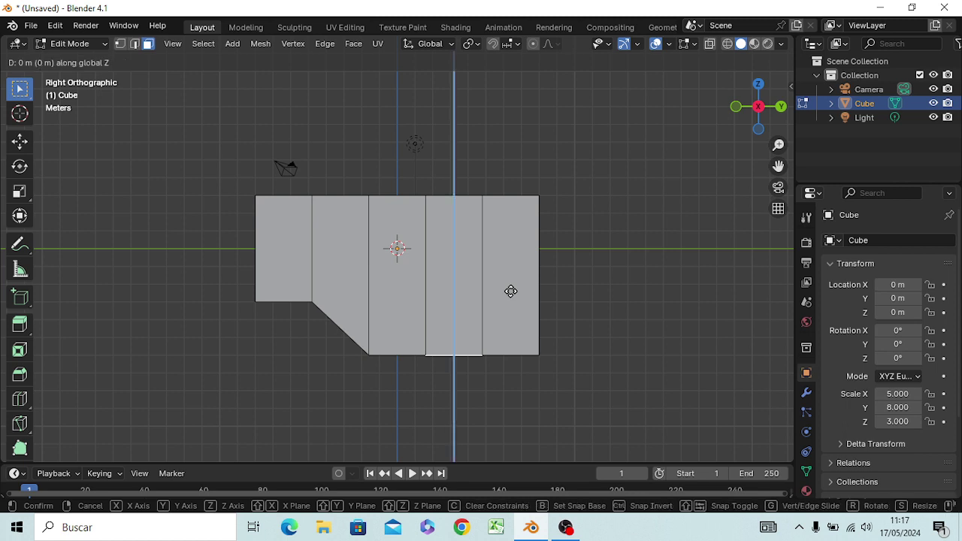
pyautogui.write('-1')
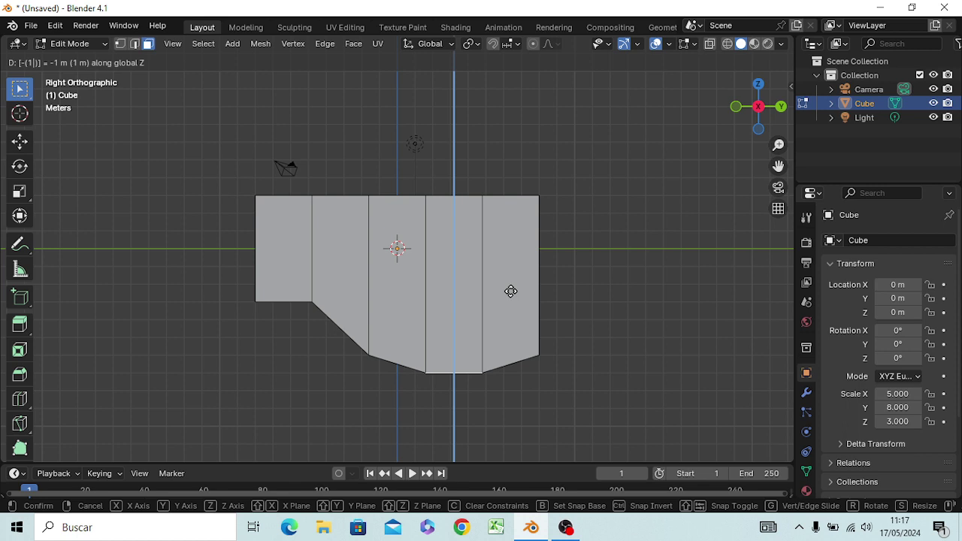
pyautogui.press('Return')
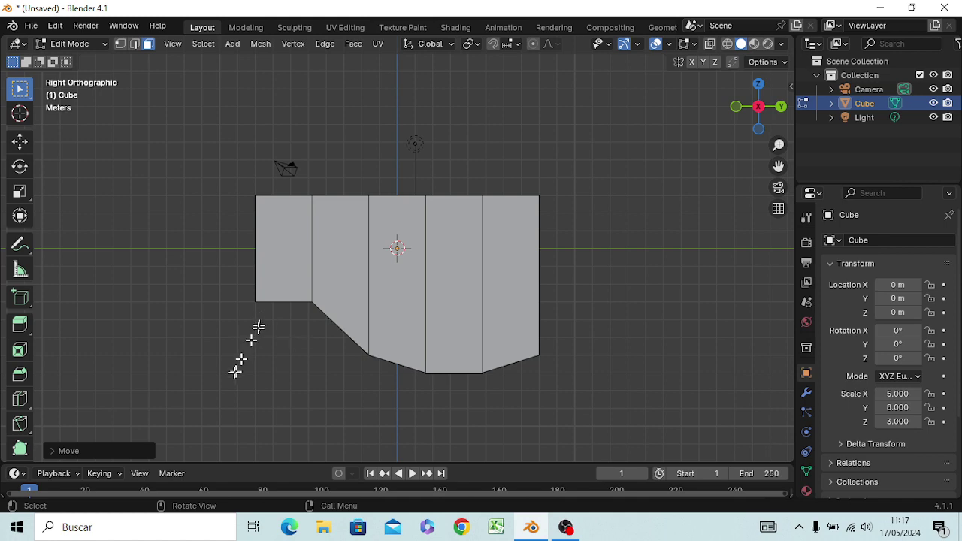
pyautogui.moveTo(236, 372)
pyautogui.mouseDown(button='middle')
pyautogui.moveTo(240, 348)
pyautogui.moveTo(243, 383)
pyautogui.mouseUp(button='middle')
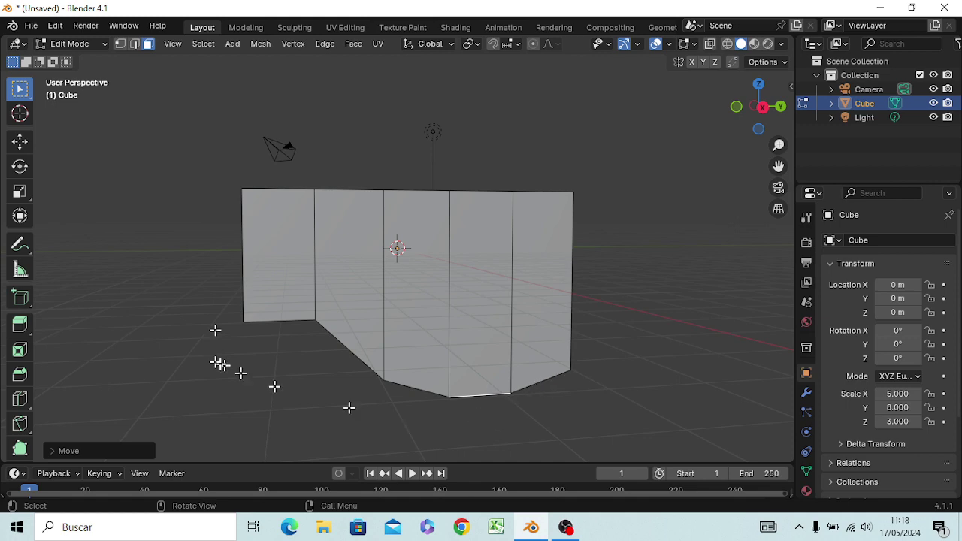
# Cut four evenly spaced edge loops across the 5 m width, then view from the front
pyautogui.moveTo(296, 273)
pyautogui.mouseDown(button='middle')
pyautogui.moveTo(350, 294)
pyautogui.moveTo(419, 275)
pyautogui.moveTo(432, 259)
pyautogui.mouseUp(button='middle')
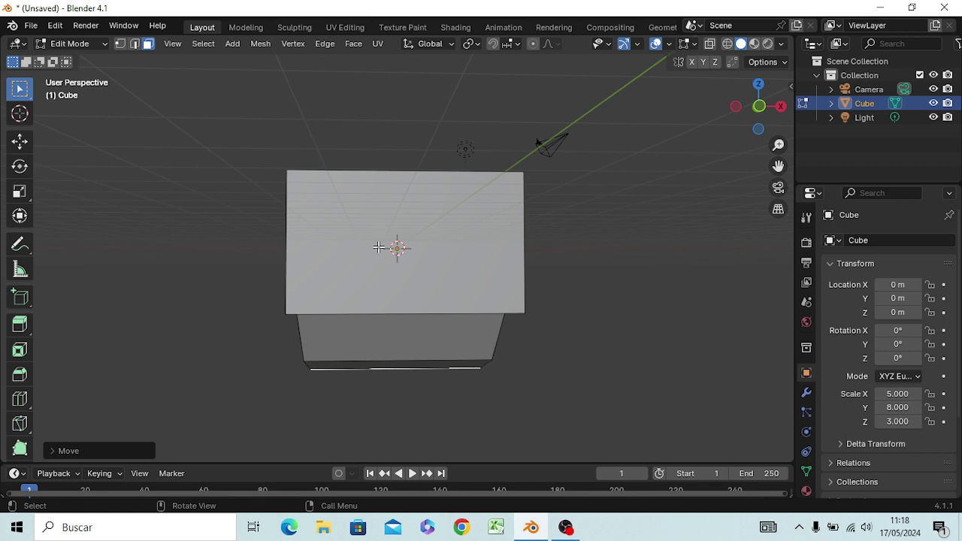
pyautogui.hotkey('ctrl', 'r')
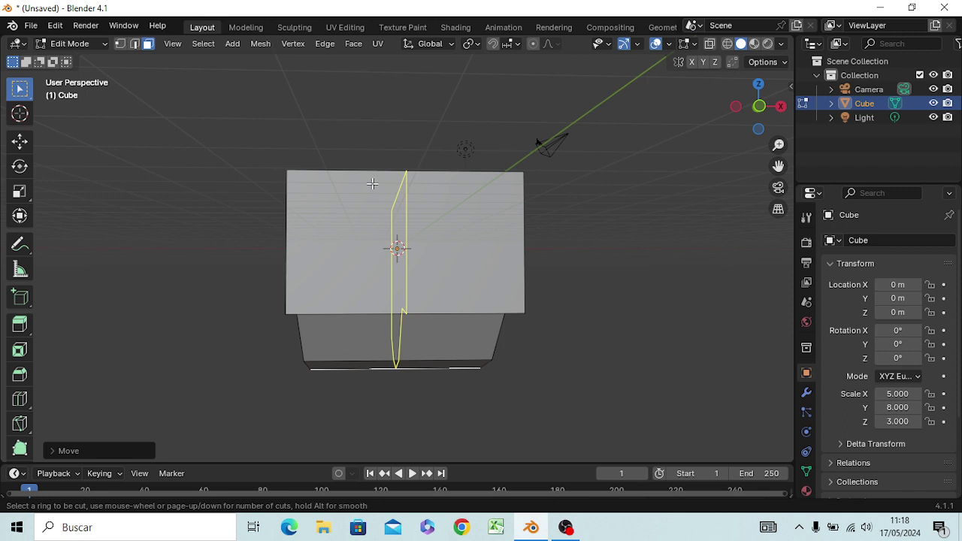
pyautogui.scroll(1, 372, 183)
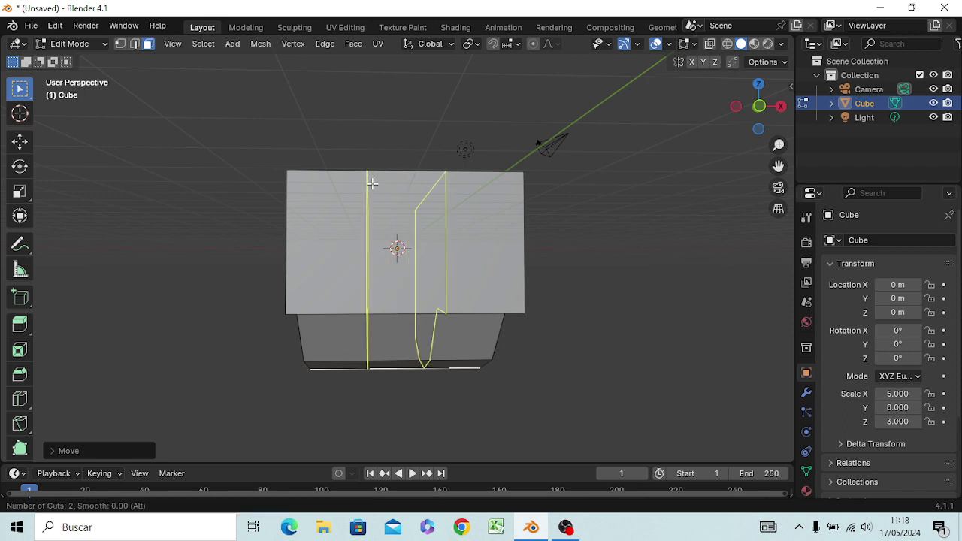
pyautogui.scroll(1, 372, 184)
pyautogui.scroll(1, 372, 183)
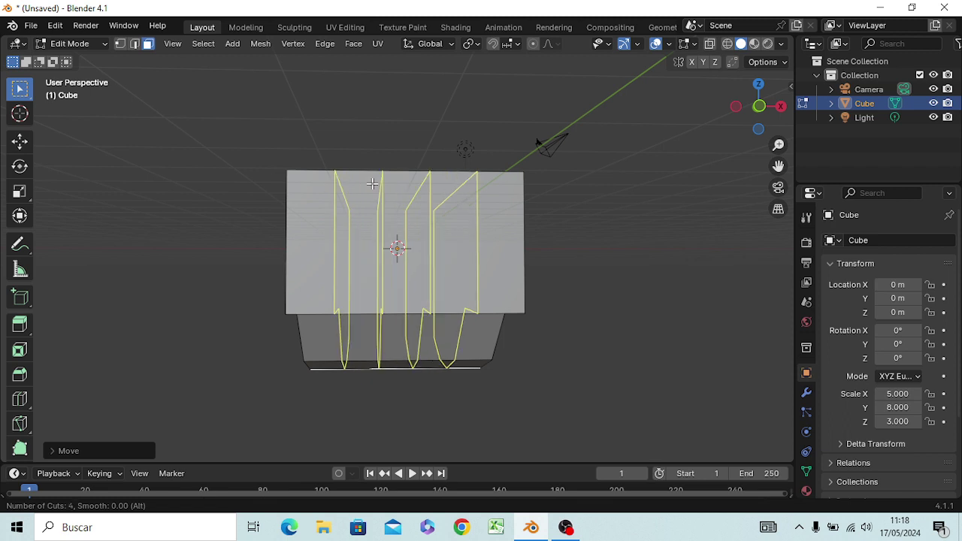
pyautogui.click(372, 183)
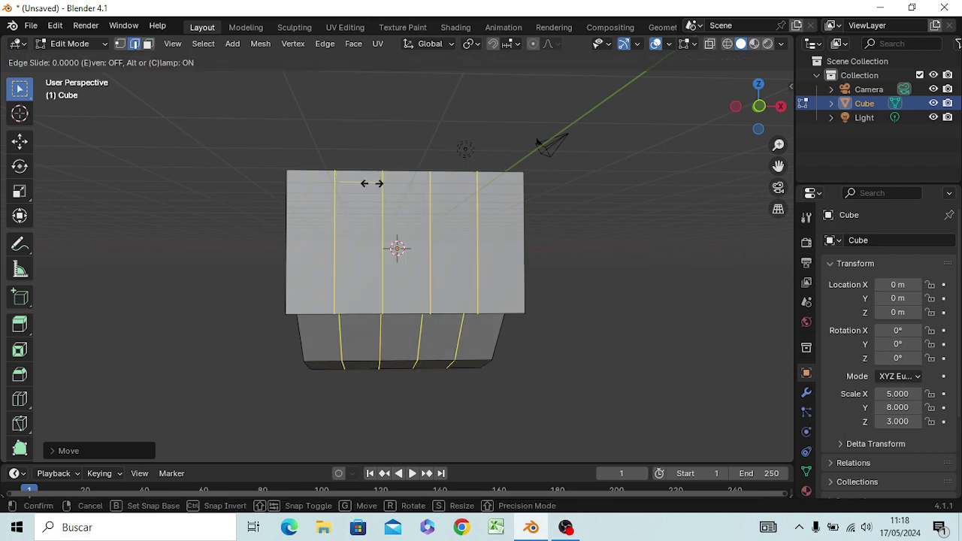
pyautogui.click(372, 183)
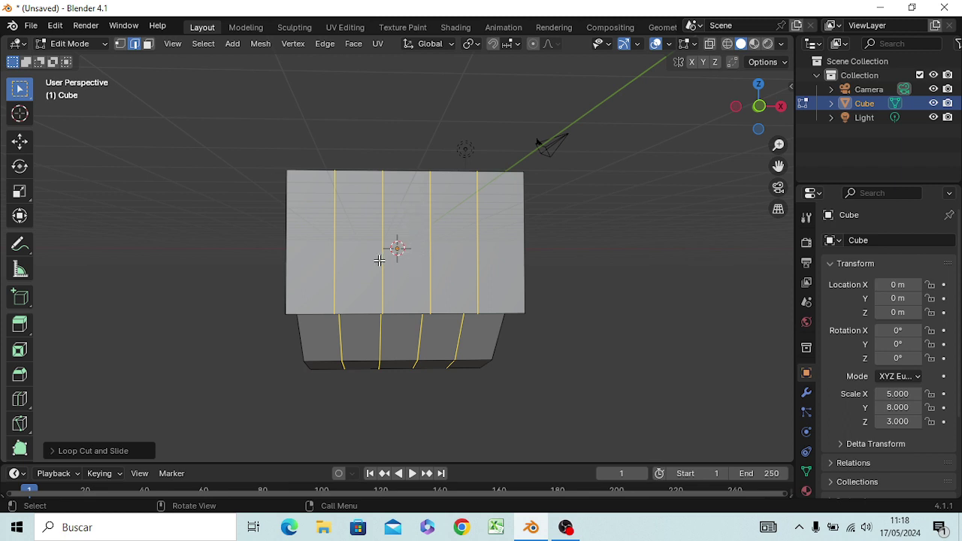
pyautogui.press('KP_1')
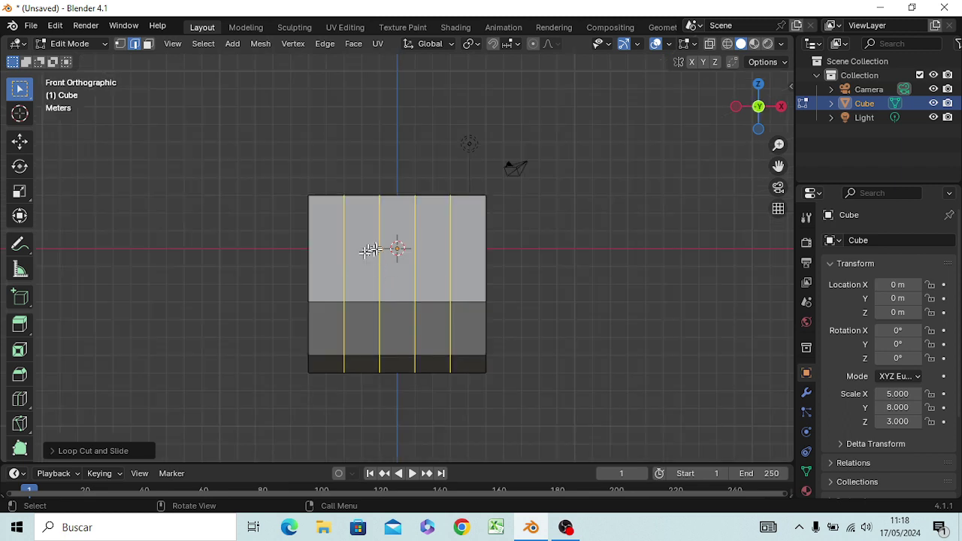
# In face select mode, select the three middle upper faces of the hull's flat end
pyautogui.click(397, 269)
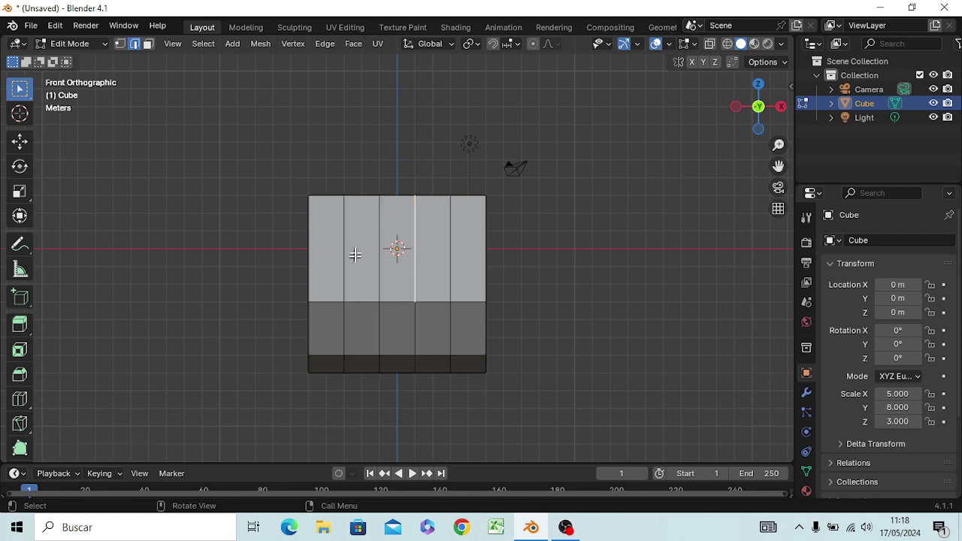
pyautogui.click(148, 44)
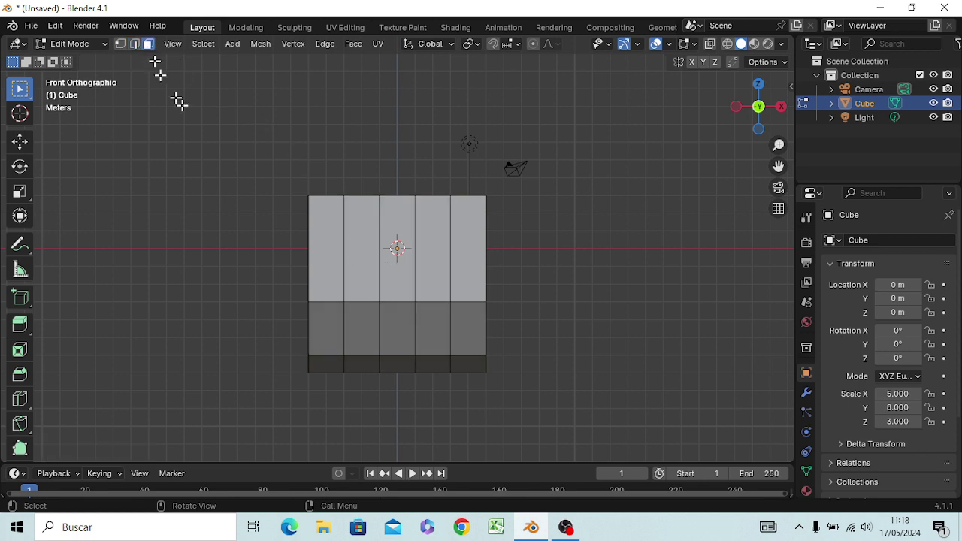
pyautogui.click(362, 238)
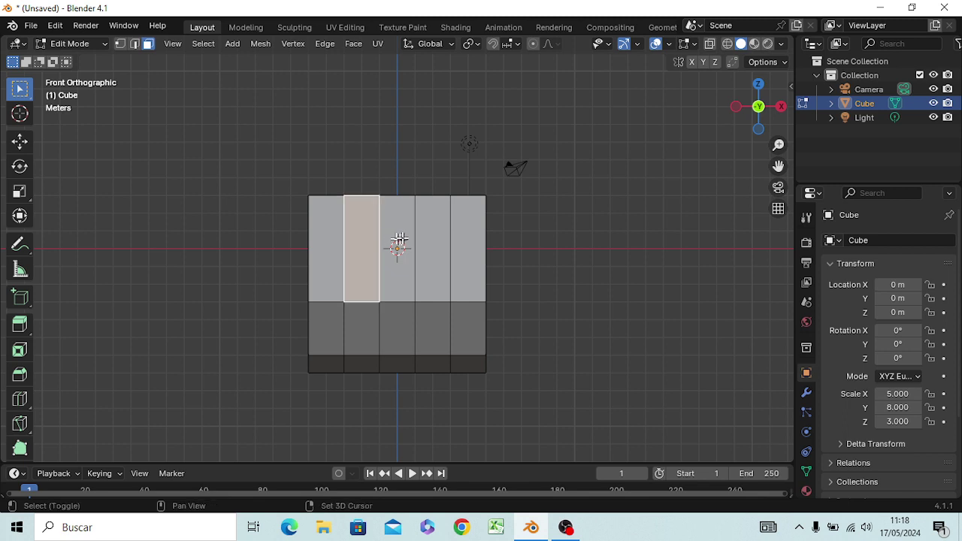
pyautogui.keyDown('shift'); pyautogui.click(403, 239); pyautogui.keyUp('shift')
pyautogui.keyDown('shift'); pyautogui.click(427, 235); pyautogui.keyUp('shift')
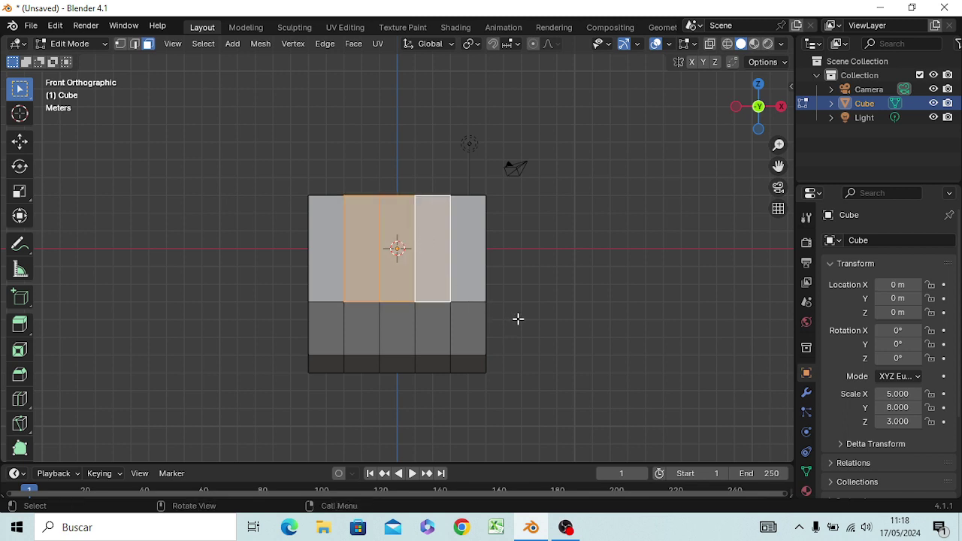
# From the side view, move the selected end faces -3 m along Y
pyautogui.press('KP_3')
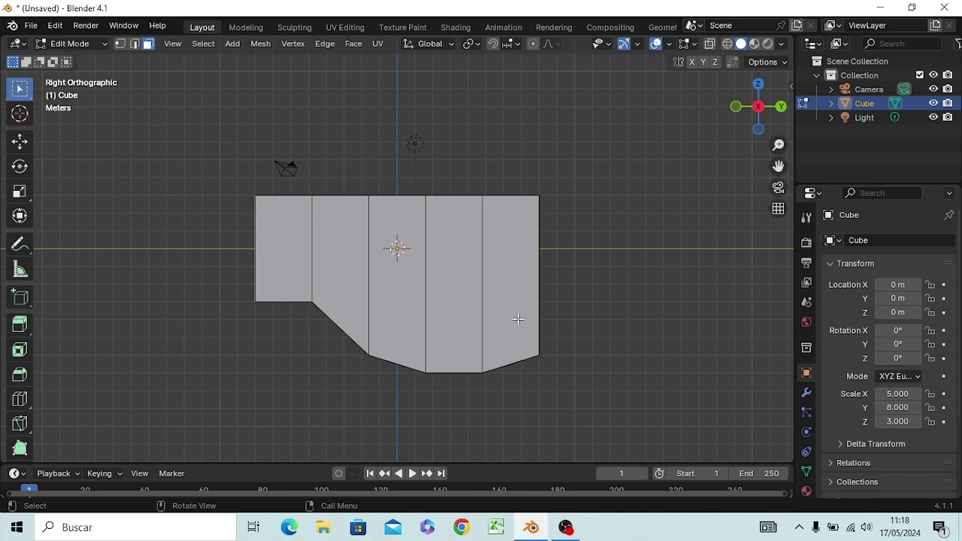
pyautogui.press('g')
pyautogui.press('x')
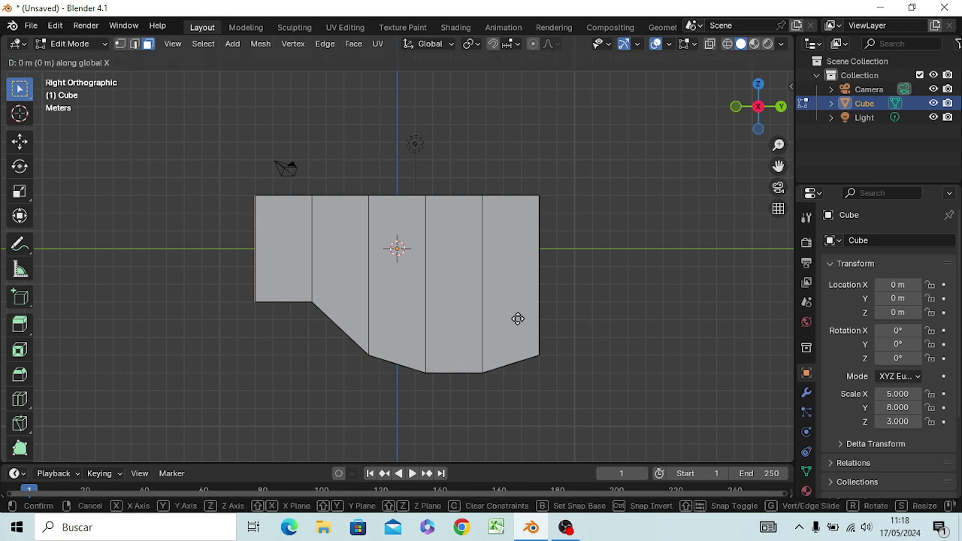
pyautogui.press('Escape')
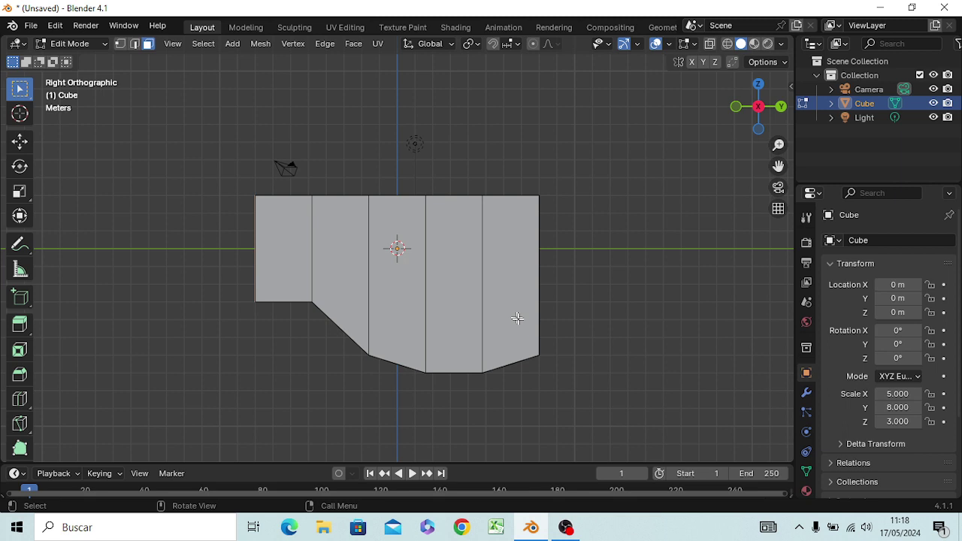
pyautogui.press('g')
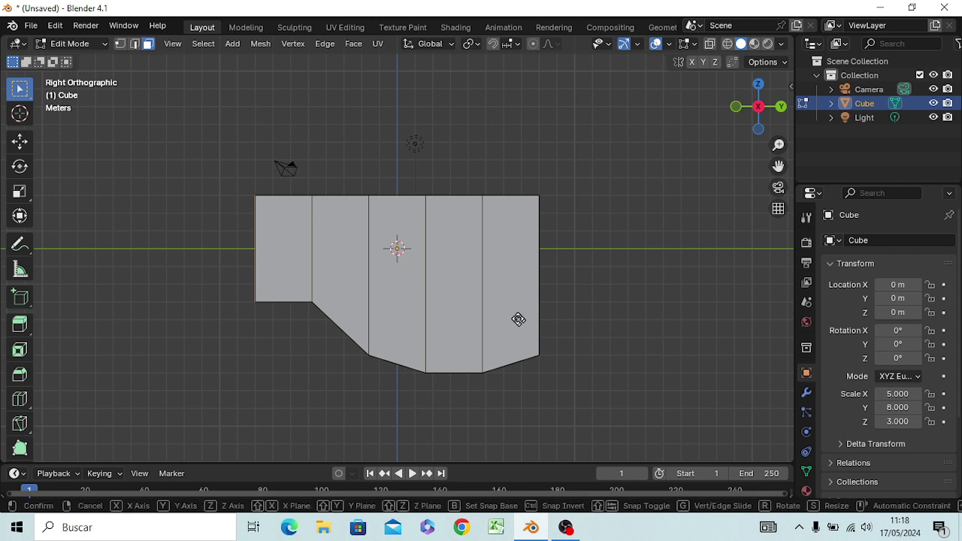
pyautogui.press('y')
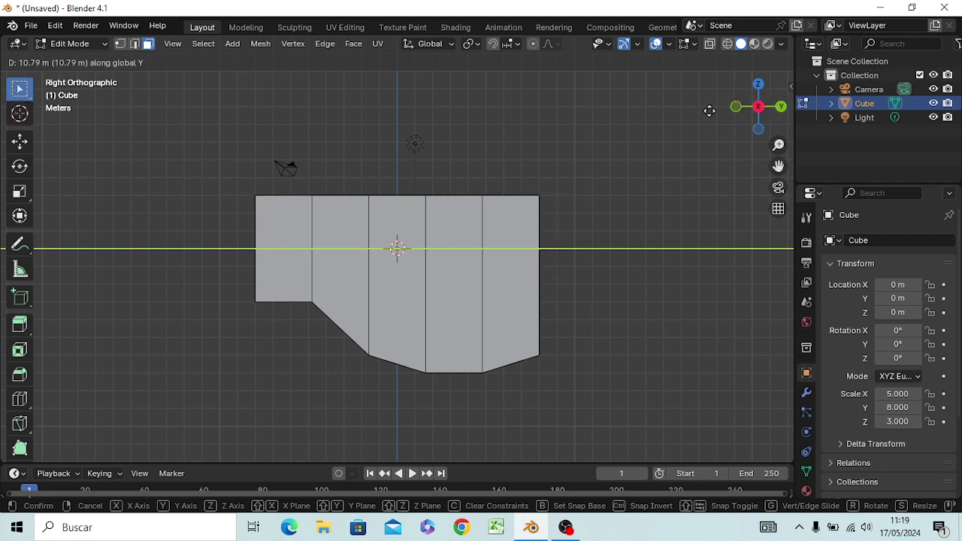
pyautogui.write('-3')
pyautogui.press('Return')
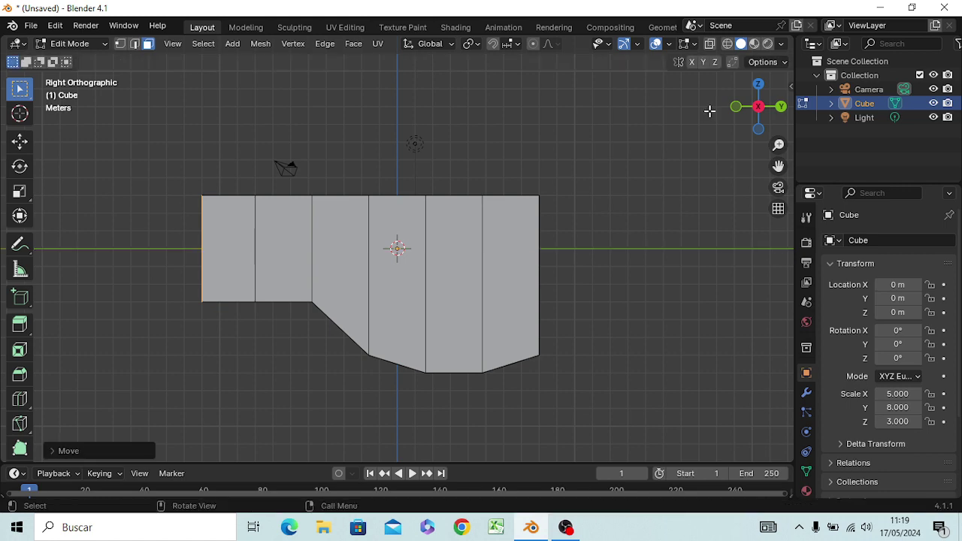
# Push the centre face of the lengthened end 1 m further along Y to taper it
pyautogui.moveTo(473, 318)
pyautogui.mouseDown(button='middle')
pyautogui.moveTo(591, 314)
pyautogui.moveTo(539, 294)
pyautogui.mouseUp(button='middle')
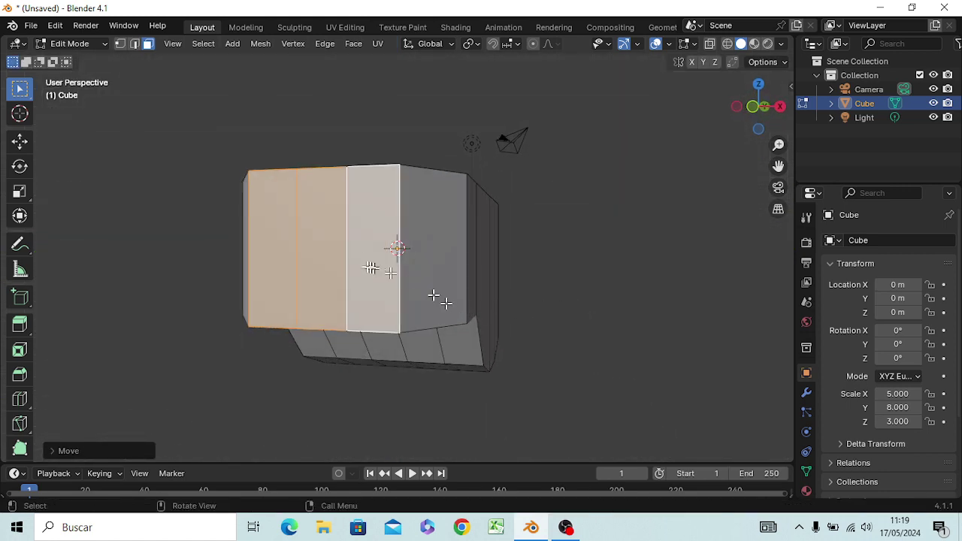
pyautogui.click(319, 246)
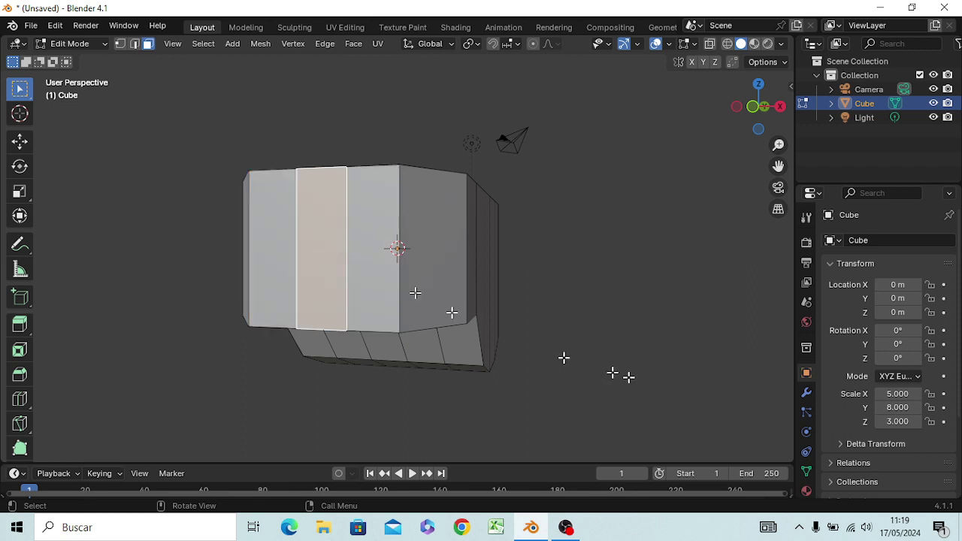
pyautogui.moveTo(639, 369)
pyautogui.mouseDown(button='middle')
pyautogui.moveTo(507, 376)
pyautogui.moveTo(536, 364)
pyautogui.mouseUp(button='middle')
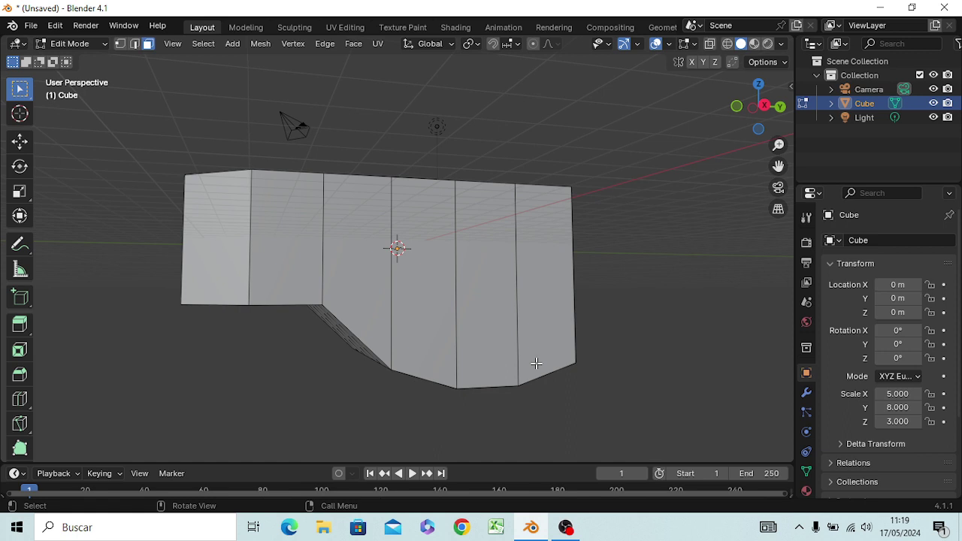
pyautogui.press('g')
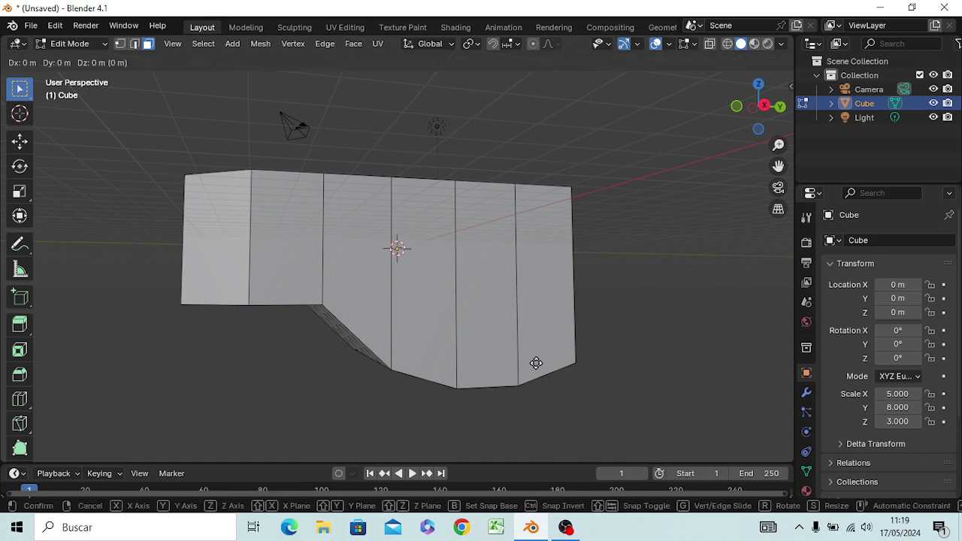
pyautogui.press('y')
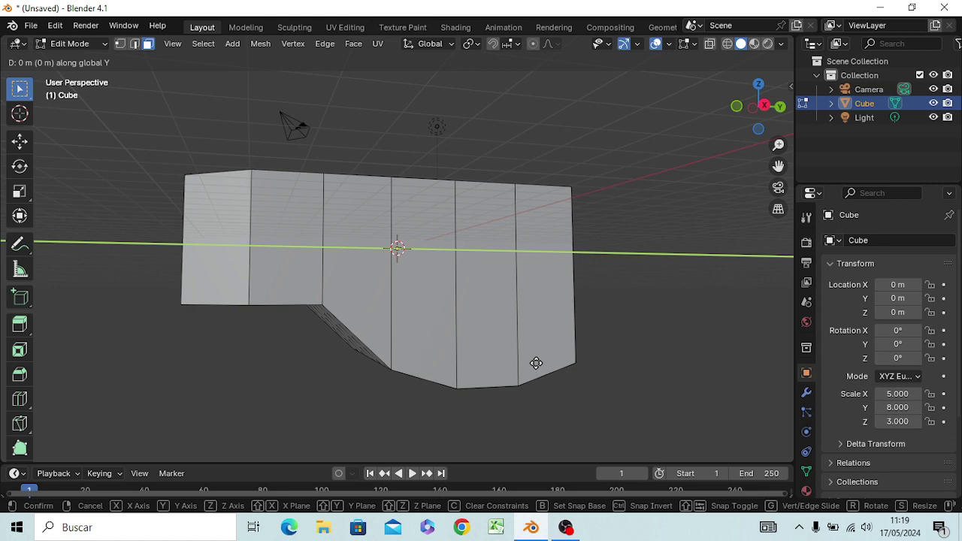
pyautogui.write('1')
pyautogui.press('Return')
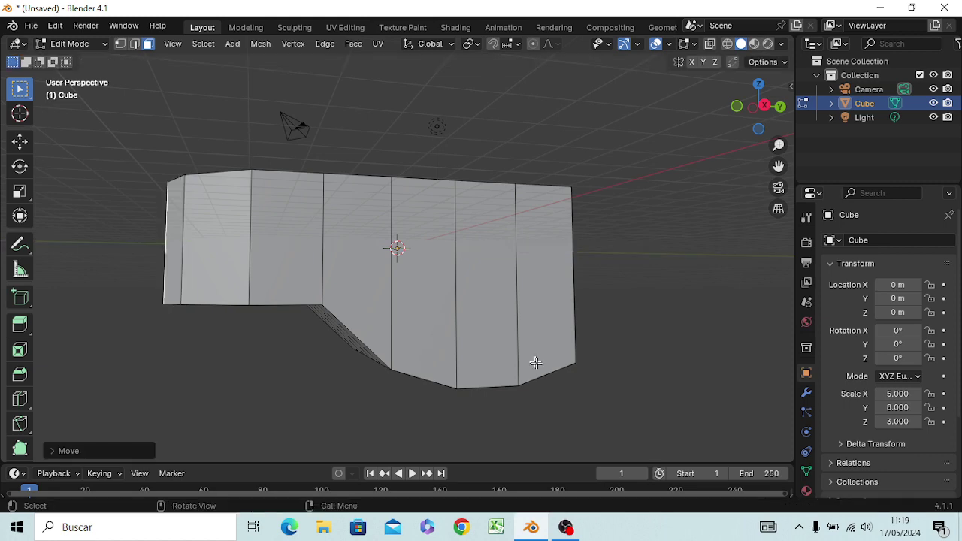
pyautogui.moveTo(279, 369)
pyautogui.mouseDown(button='middle')
pyautogui.moveTo(445, 325)
pyautogui.moveTo(429, 322)
pyautogui.moveTo(488, 361)
pyautogui.moveTo(380, 381)
pyautogui.moveTo(258, 318)
pyautogui.moveTo(309, 372)
pyautogui.moveTo(292, 421)
pyautogui.moveTo(247, 402)
pyautogui.moveTo(241, 389)
pyautogui.moveTo(338, 429)
pyautogui.moveTo(364, 387)
pyautogui.moveTo(413, 419)
pyautogui.moveTo(357, 449)
pyautogui.moveTo(278, 414)
pyautogui.moveTo(232, 365)
pyautogui.moveTo(200, 363)
pyautogui.moveTo(339, 452)
pyautogui.mouseUp(button='middle')
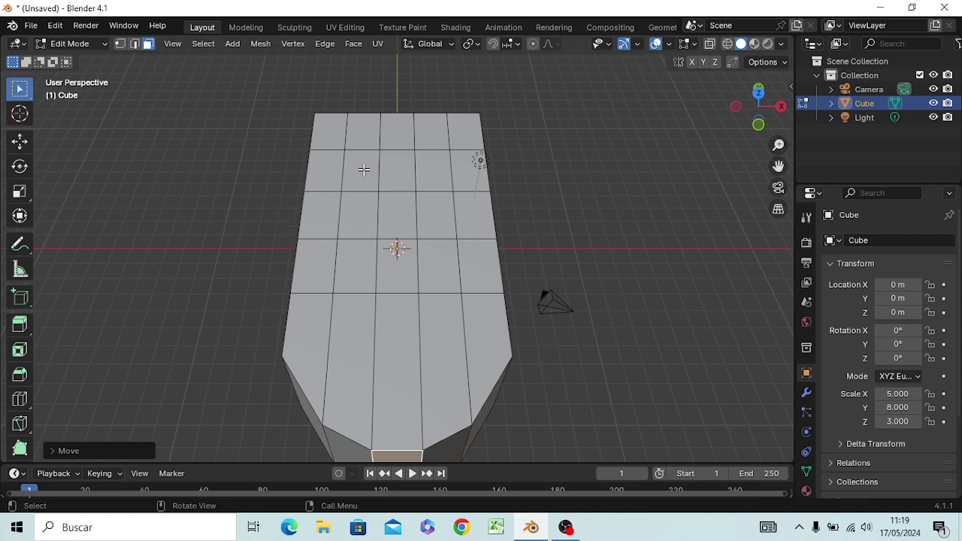
# Select one face on the hull's top near the far end
pyautogui.click(363, 171)
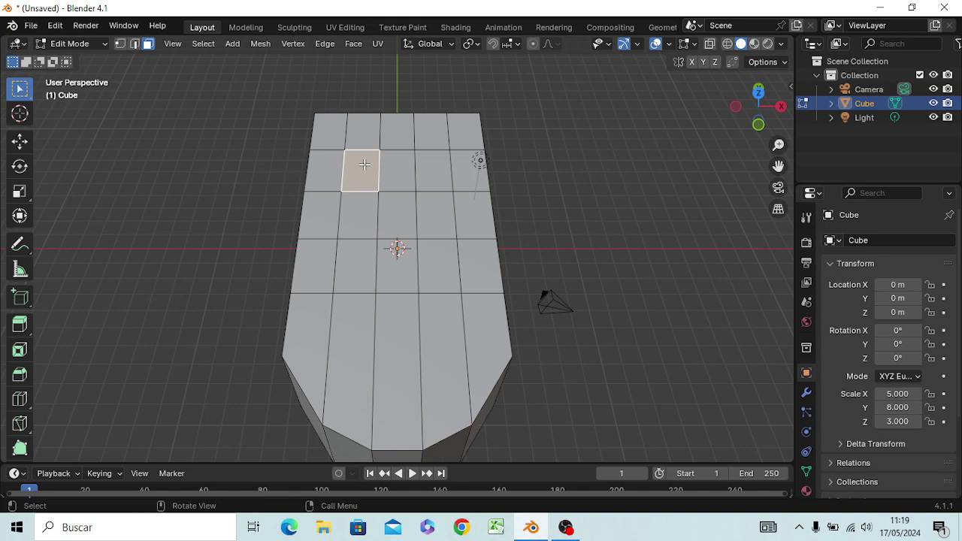
pyautogui.moveTo(546, 278)
pyautogui.mouseDown(button='middle')
pyautogui.moveTo(297, 259)
pyautogui.moveTo(244, 187)
pyautogui.mouseUp(button='middle')
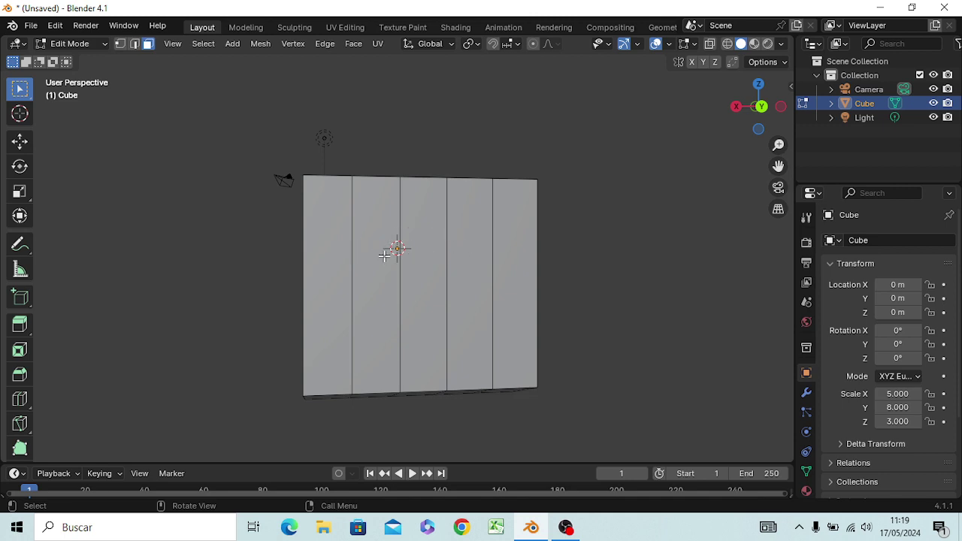
# Select all five face strips across the hull's end
pyautogui.moveTo(384, 248)
pyautogui.mouseDown(button='middle')
pyautogui.moveTo(698, 253)
pyautogui.moveTo(460, 264)
pyautogui.moveTo(406, 250)
pyautogui.moveTo(483, 238)
pyautogui.moveTo(361, 243)
pyautogui.mouseUp(button='middle')
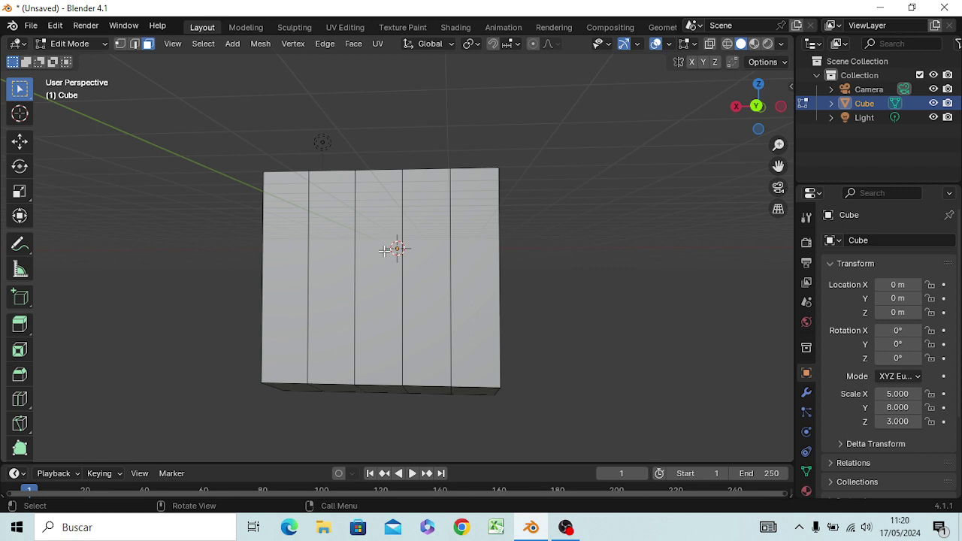
pyautogui.click(384, 249)
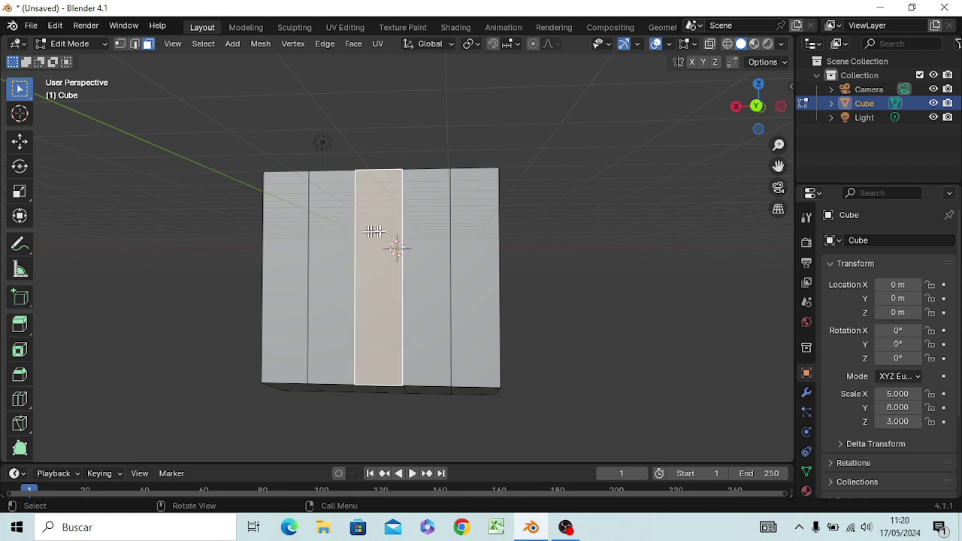
pyautogui.click(274, 238)
pyautogui.keyDown('shift'); pyautogui.click(325, 248); pyautogui.keyUp('shift')
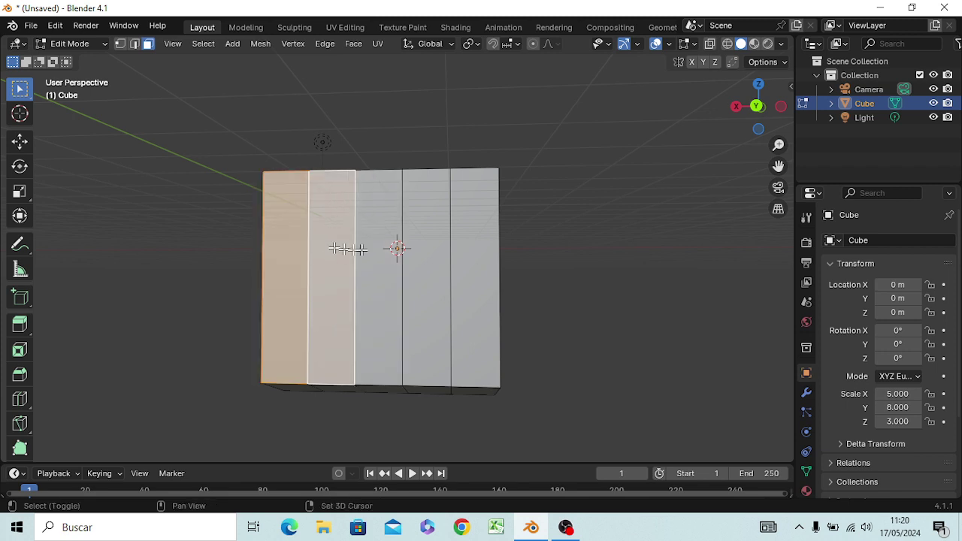
pyautogui.keyDown('shift'); pyautogui.click(381, 251); pyautogui.keyUp('shift')
pyautogui.keyDown('shift'); pyautogui.click(433, 253); pyautogui.keyUp('shift')
pyautogui.keyDown('shift'); pyautogui.click(470, 253); pyautogui.keyUp('shift')
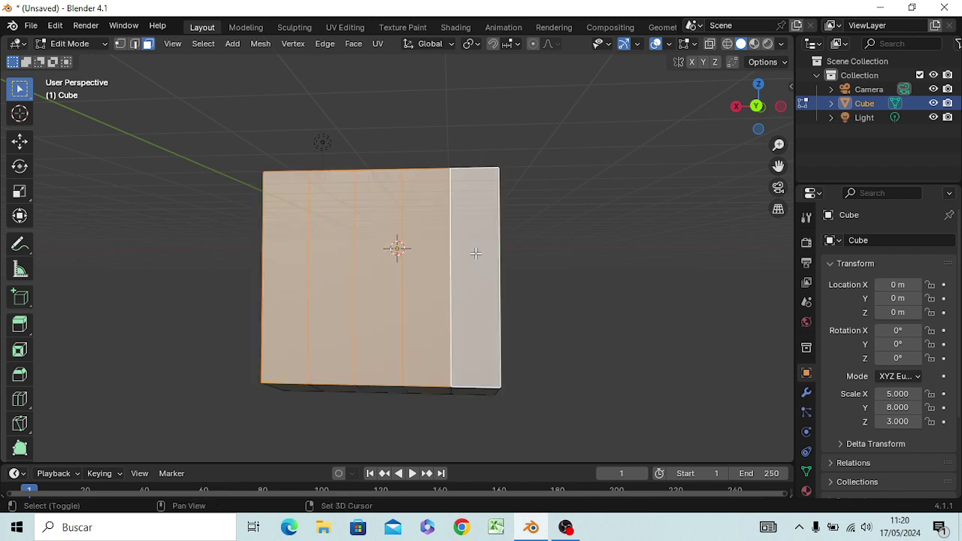
# Extrude the selected end strips 1 m along Y
pyautogui.moveTo(451, 271); pyautogui.dragTo(608, 269, button='middle')
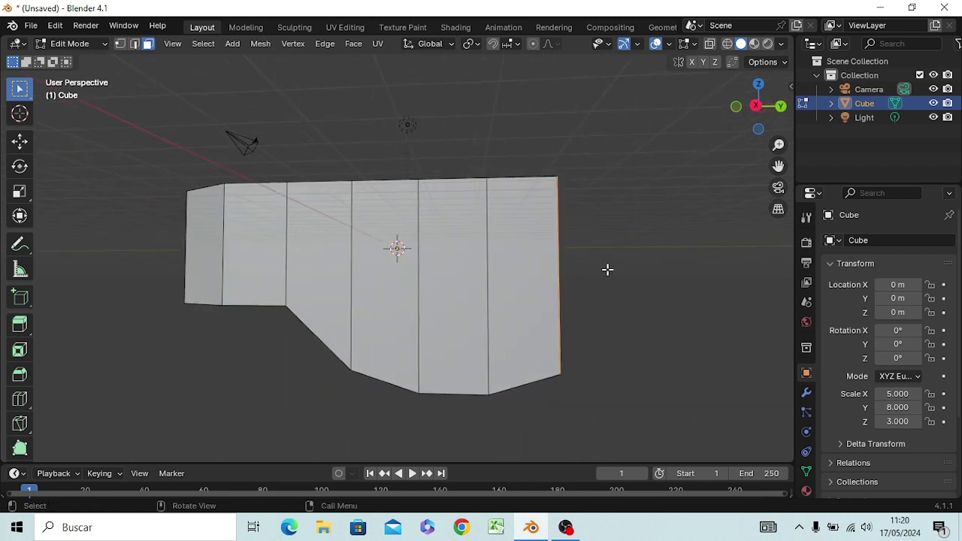
pyautogui.press('e')
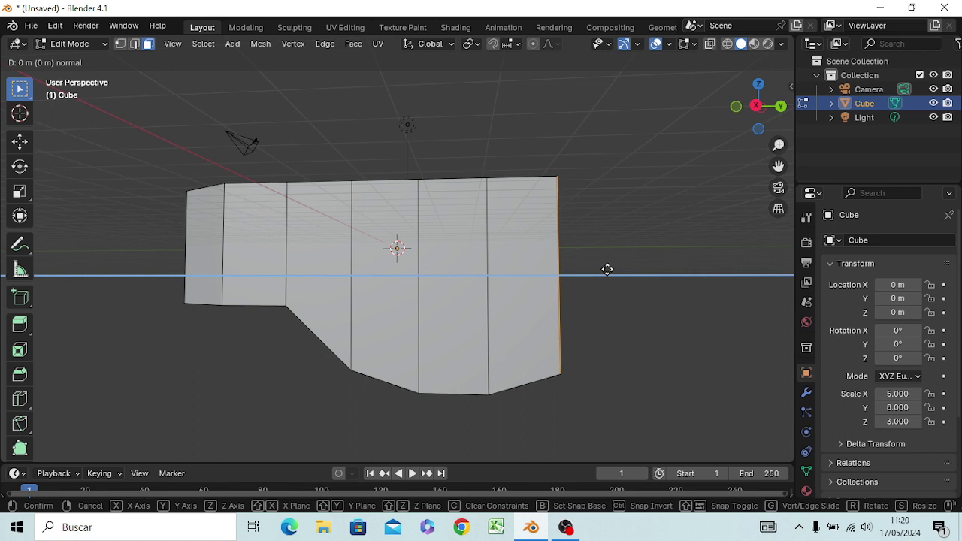
pyautogui.write('y')
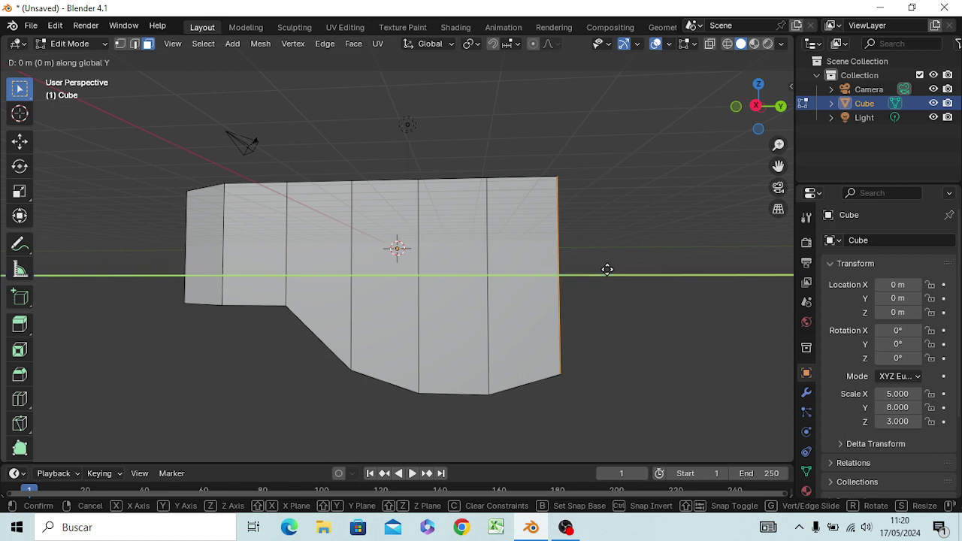
pyautogui.write('1')
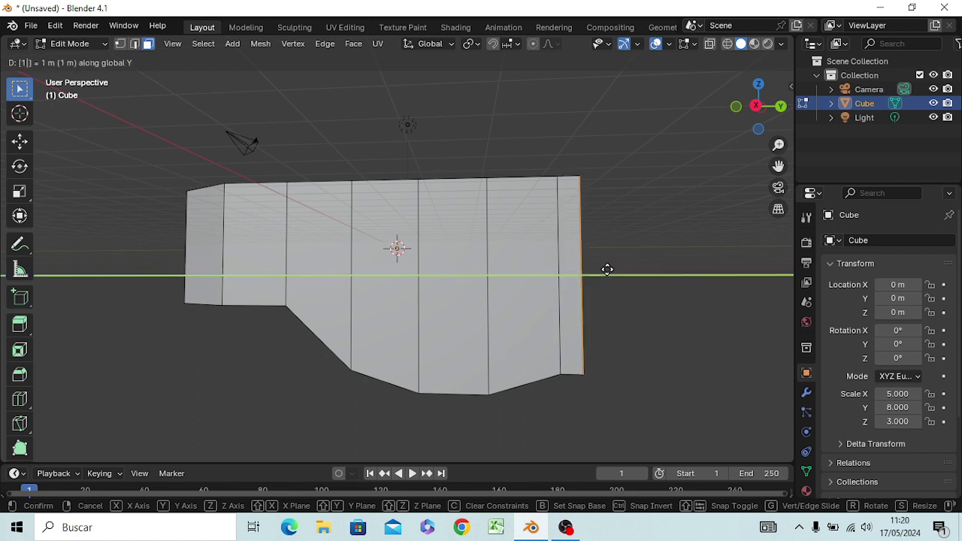
pyautogui.press('Return')
pyautogui.moveTo(606, 268)
pyautogui.mouseDown(button='middle')
pyautogui.moveTo(604, 296)
pyautogui.moveTo(481, 318)
pyautogui.mouseUp(button='middle')
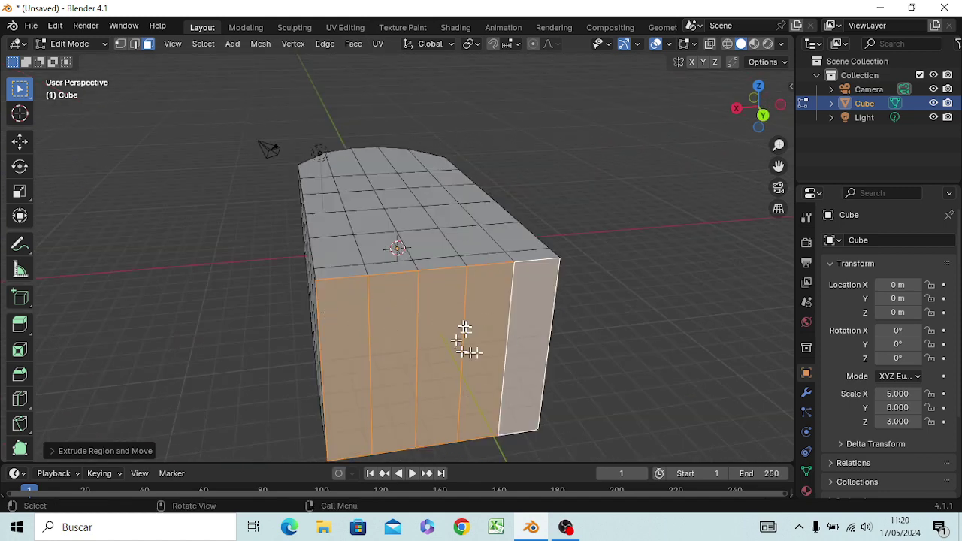
# Clear the selection and select the three middle faces on the extended end
pyautogui.click(610, 334)
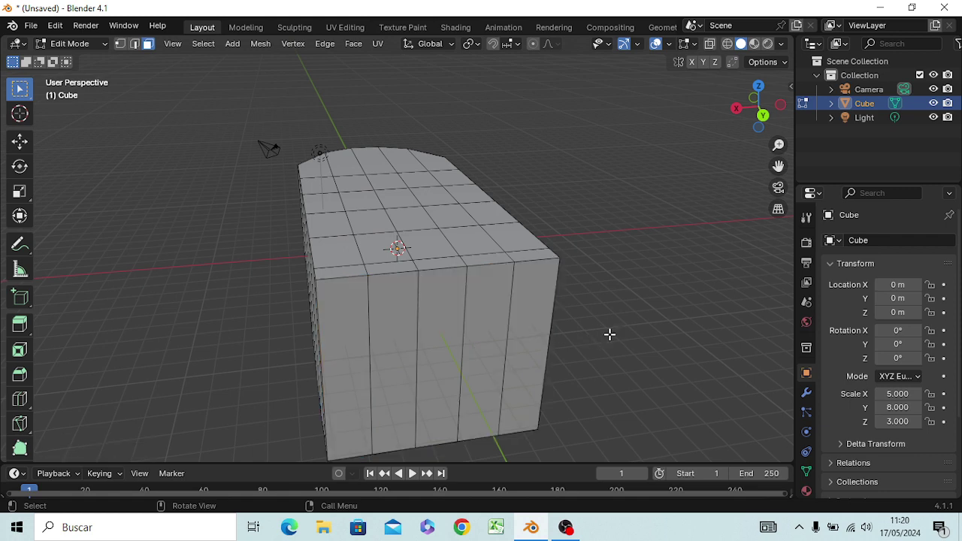
pyautogui.click(395, 333)
pyautogui.keyDown('shift'); pyautogui.click(443, 335); pyautogui.keyUp('shift')
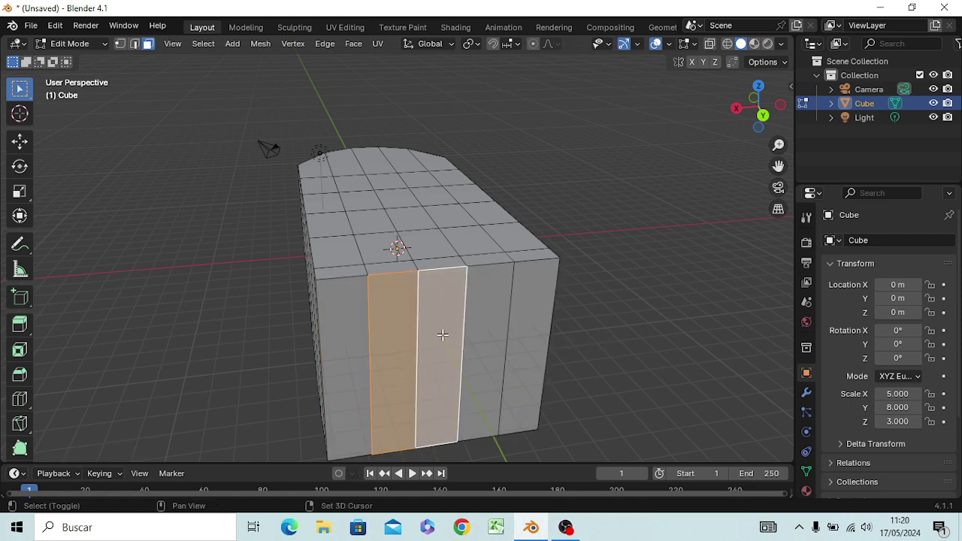
pyautogui.keyDown('shift'); pyautogui.click(486, 333); pyautogui.keyUp('shift')
pyautogui.moveTo(664, 376)
pyautogui.mouseDown(button='middle')
pyautogui.moveTo(687, 346)
pyautogui.moveTo(614, 342)
pyautogui.moveTo(649, 326)
pyautogui.mouseUp(button='middle')
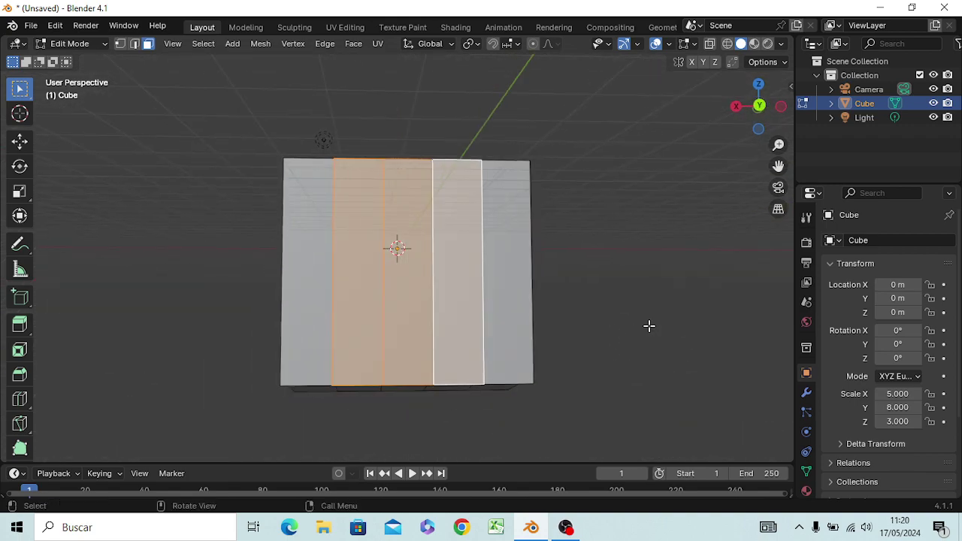
# In Right Orthographic view, move those faces 2 m along Y
pyautogui.press('KP_3')
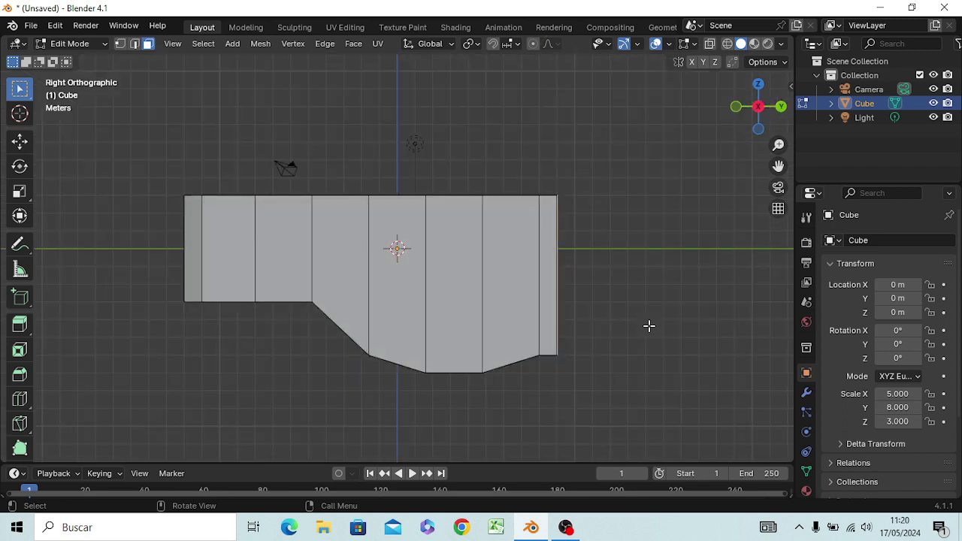
pyautogui.press('g')
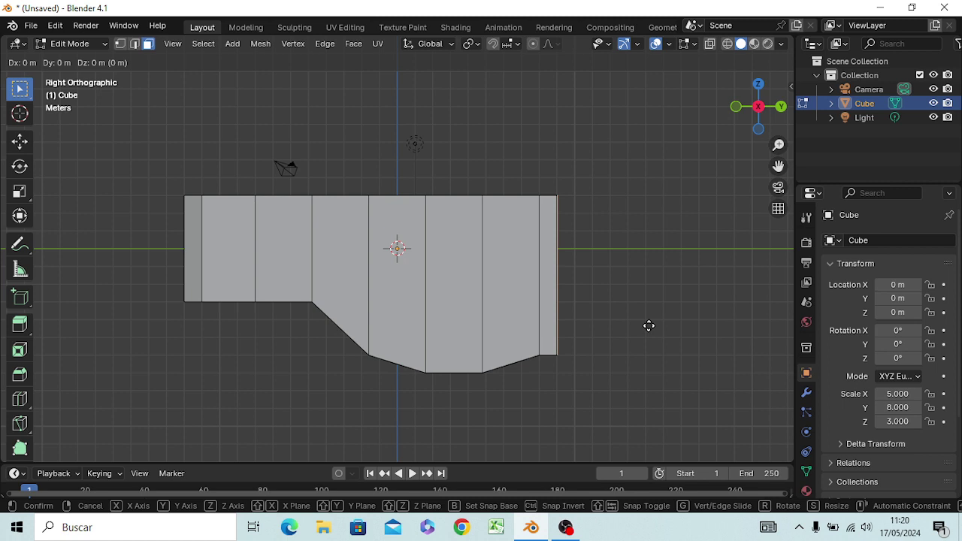
pyautogui.press('y')
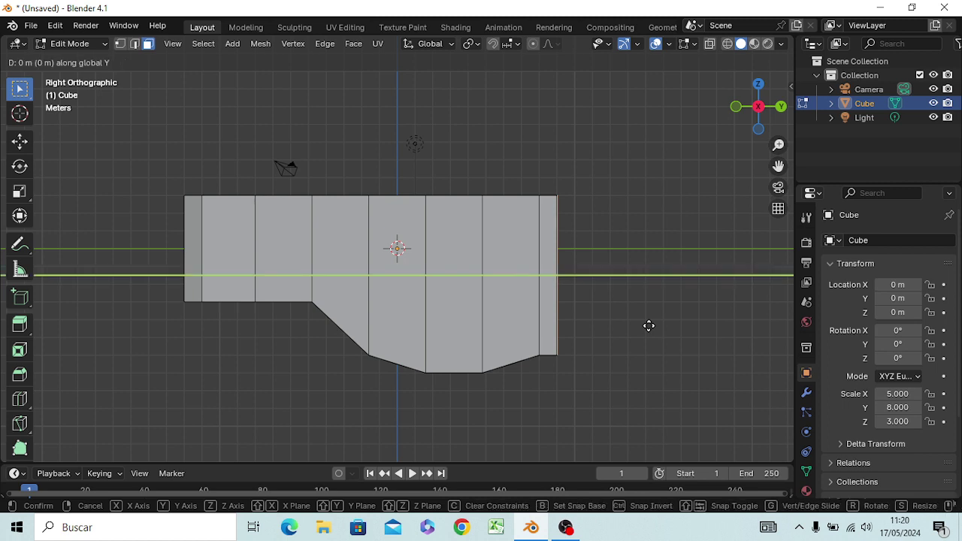
pyautogui.write('2')
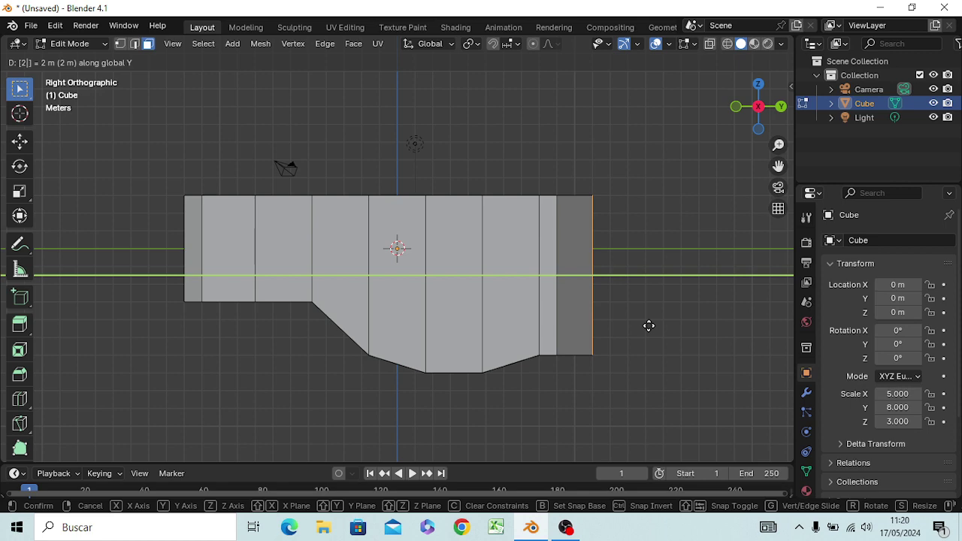
pyautogui.press('Return')
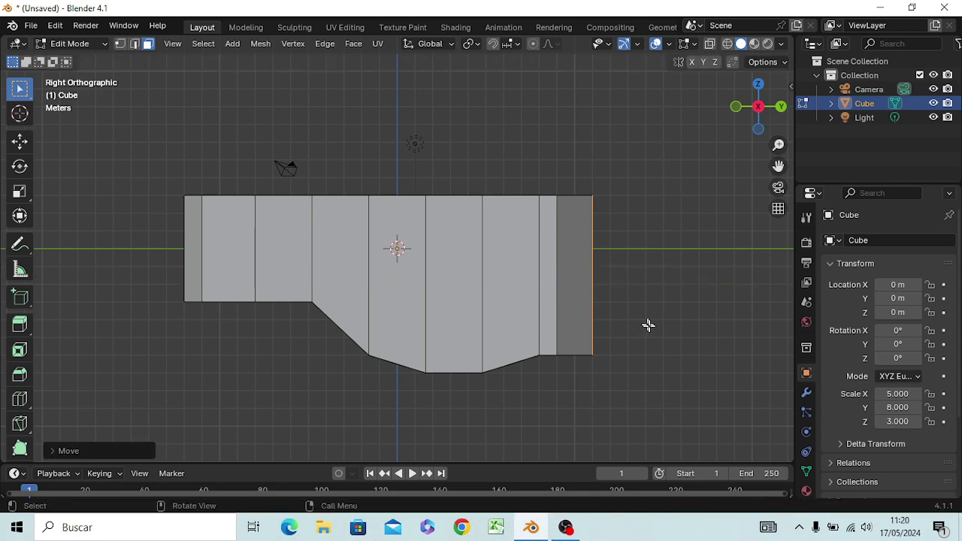
pyautogui.moveTo(648, 324)
pyautogui.mouseDown(button='middle')
pyautogui.moveTo(593, 354)
pyautogui.moveTo(501, 363)
pyautogui.moveTo(452, 329)
pyautogui.mouseUp(button='middle')
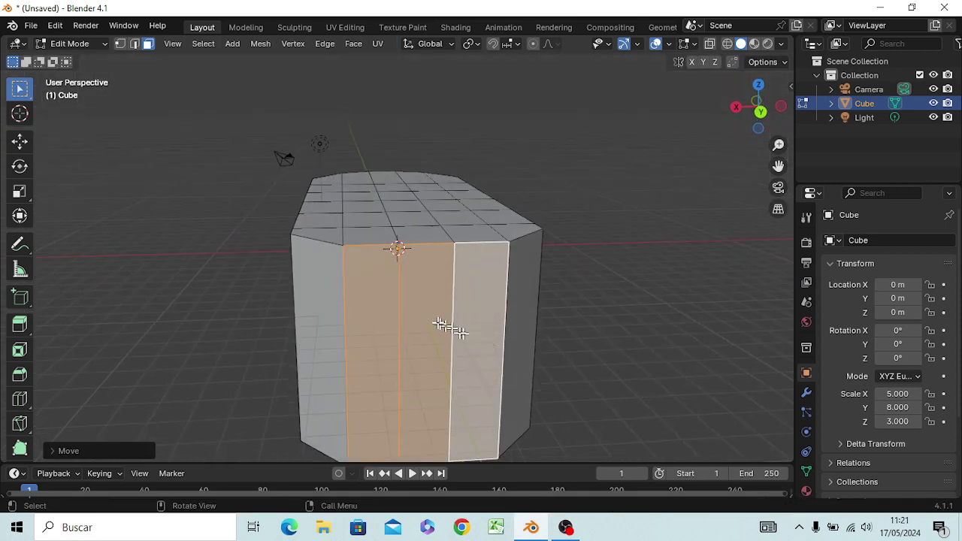
# Move a single end face 1 m further out along Y
pyautogui.click(424, 318)
pyautogui.moveTo(623, 344)
pyautogui.mouseDown(button='middle')
pyautogui.moveTo(655, 362)
pyautogui.moveTo(734, 348)
pyautogui.mouseUp(button='middle')
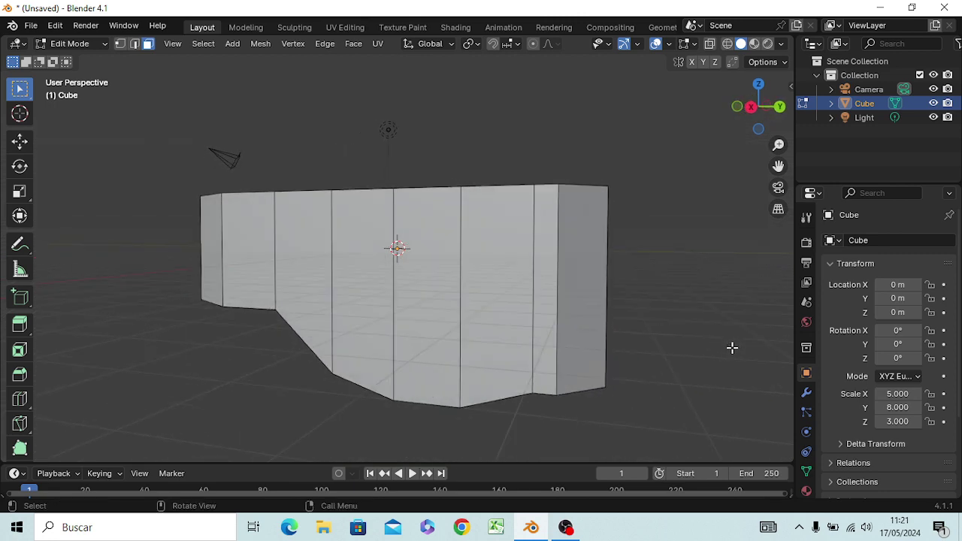
pyautogui.press('g')
pyautogui.press('y')
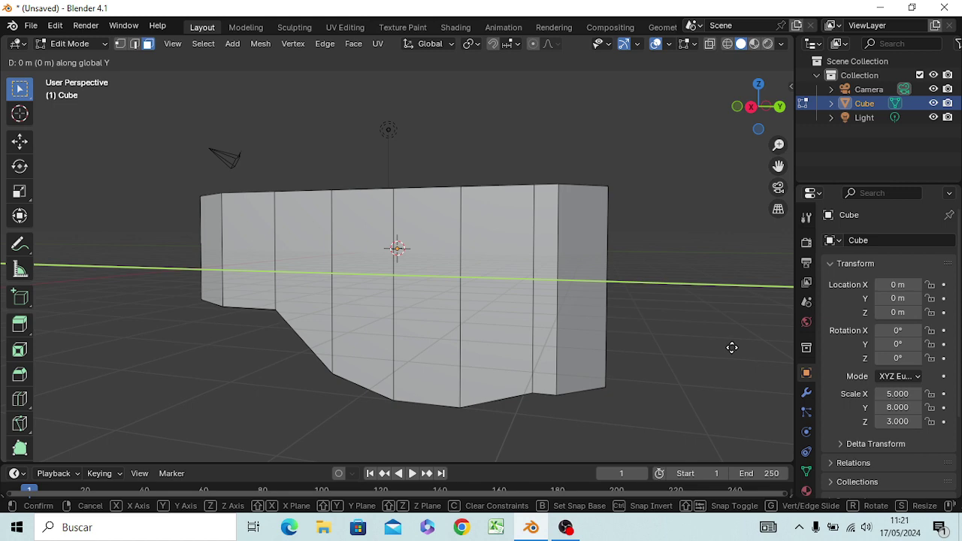
pyautogui.write('1')
pyautogui.press('Return')
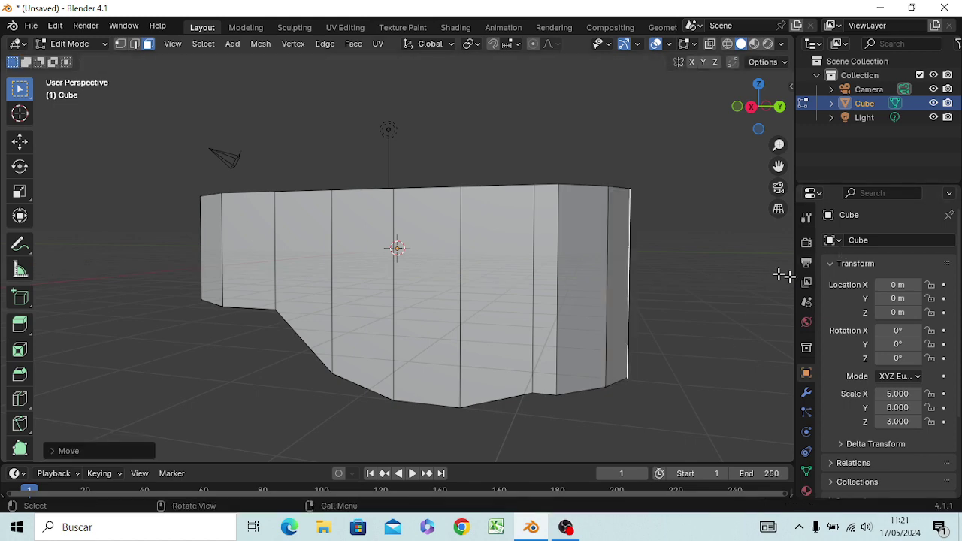
pyautogui.moveTo(720, 296)
pyautogui.mouseDown(button='middle')
pyautogui.moveTo(605, 372)
pyautogui.moveTo(715, 359)
pyautogui.moveTo(722, 395)
pyautogui.mouseUp(button='middle')
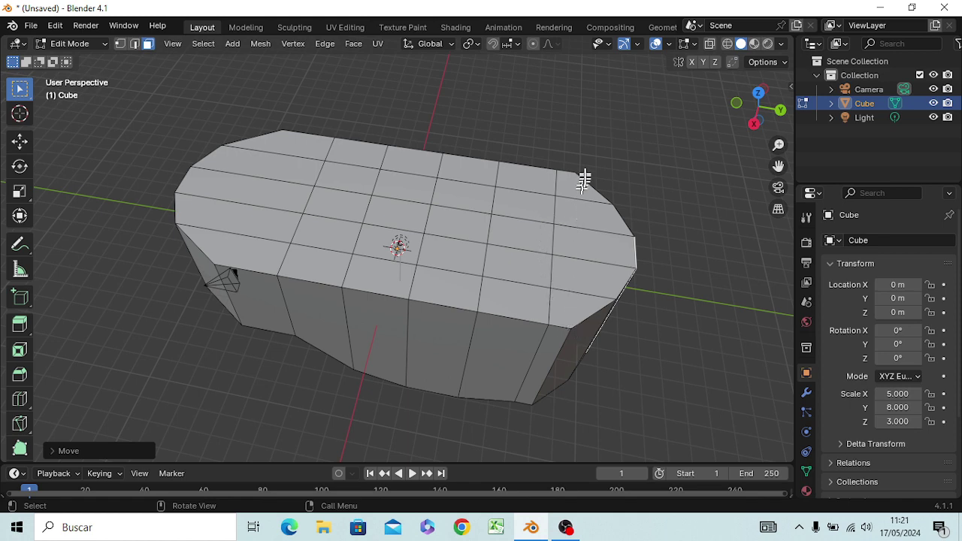
# Select six adjoining faces on the hull's top surface
pyautogui.moveTo(619, 251); pyautogui.dragTo(577, 282, button='middle')
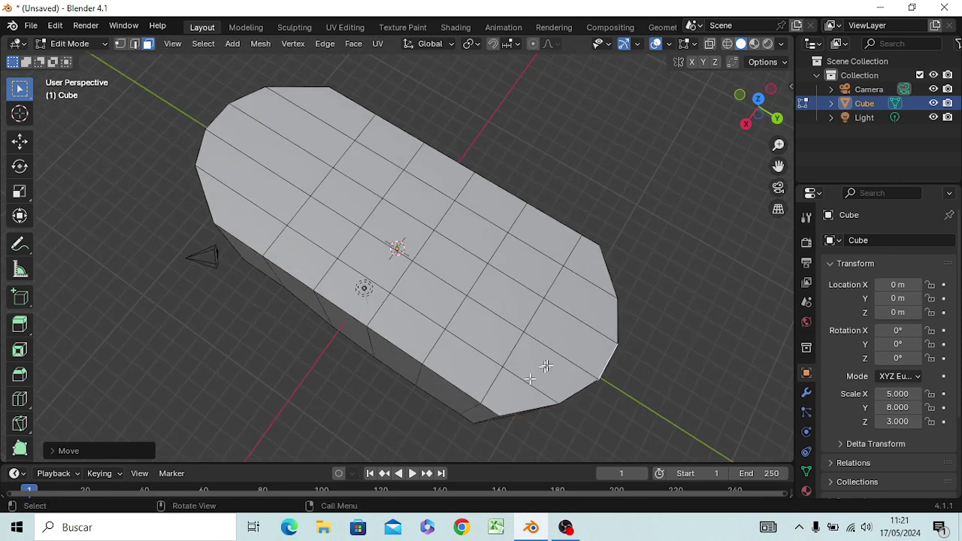
pyautogui.click(490, 337)
pyautogui.keyDown('shift'); pyautogui.click(514, 293); pyautogui.keyUp('shift')
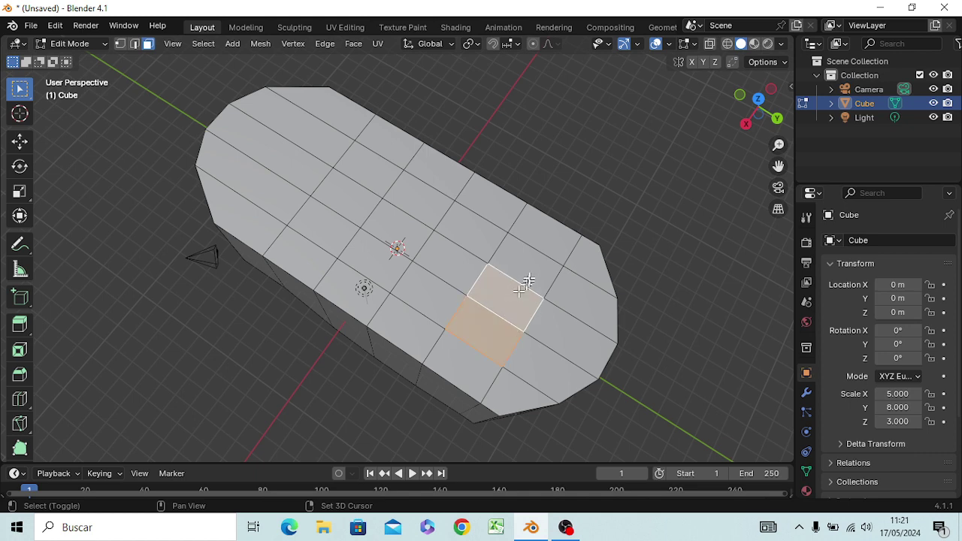
pyautogui.keyDown('shift'); pyautogui.click(526, 268); pyautogui.keyUp('shift')
pyautogui.keyDown('shift'); pyautogui.click(471, 239); pyautogui.keyUp('shift')
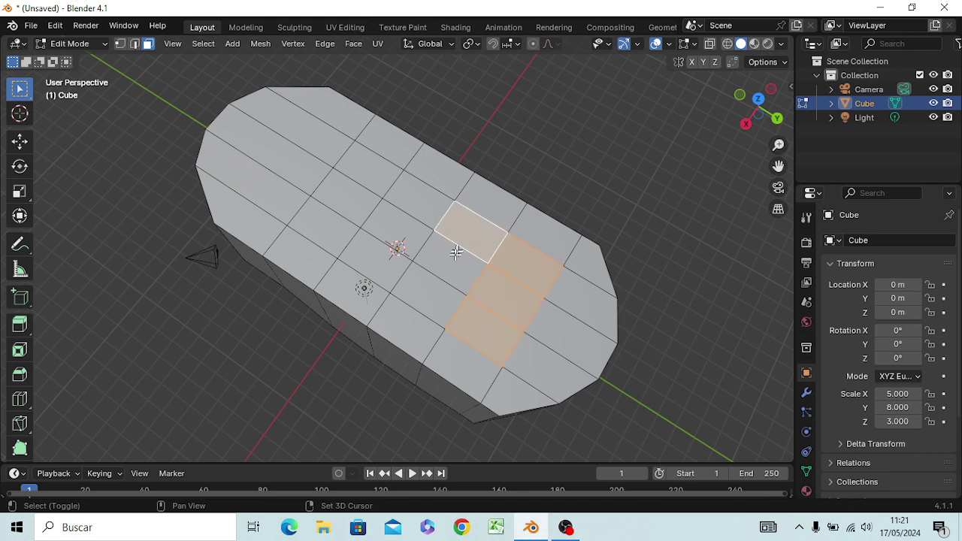
pyautogui.keyDown('shift'); pyautogui.click(450, 263); pyautogui.keyUp('shift')
pyautogui.keyDown('shift'); pyautogui.click(429, 298); pyautogui.keyUp('shift')
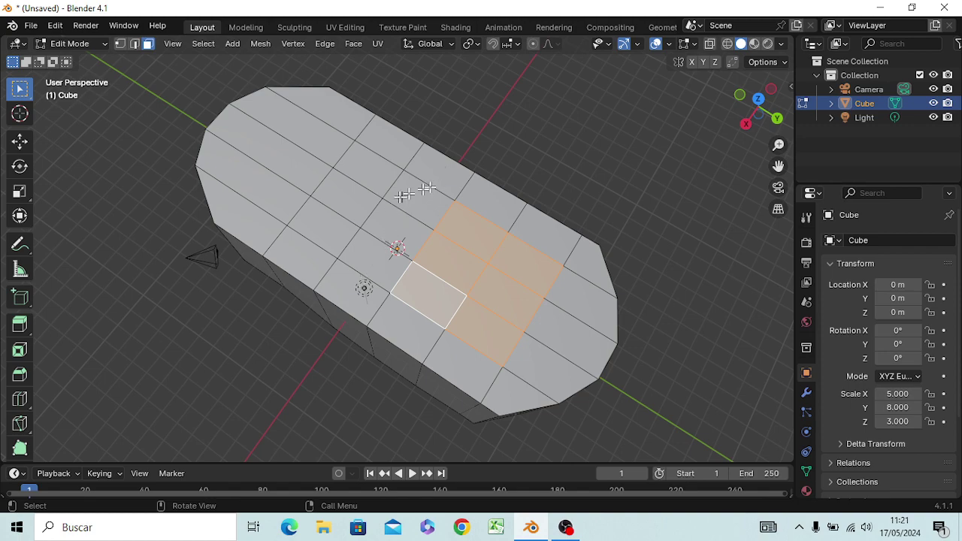
# Add three more top faces to complete the rectangular cabin block
pyautogui.moveTo(398, 229); pyautogui.dragTo(479, 293, button='middle')
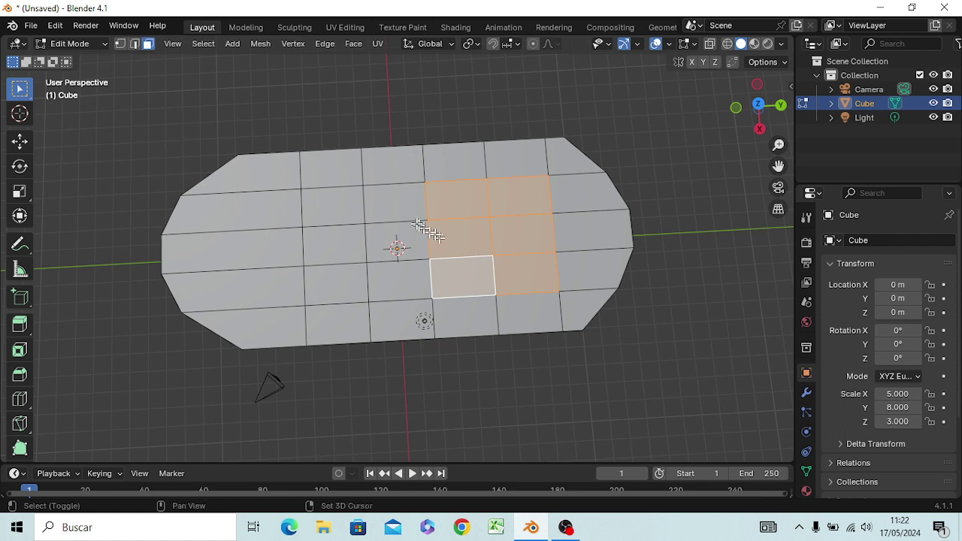
pyautogui.keyDown('shift'); pyautogui.click(399, 205); pyautogui.keyUp('shift')
pyautogui.keyDown('shift'); pyautogui.click(411, 251); pyautogui.keyUp('shift')
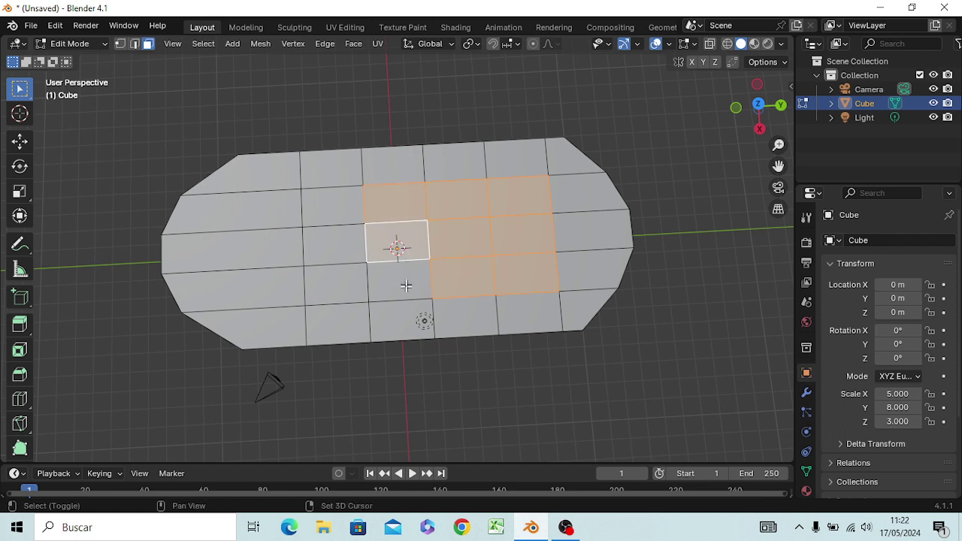
pyautogui.keyDown('shift'); pyautogui.click(406, 286); pyautogui.keyUp('shift')
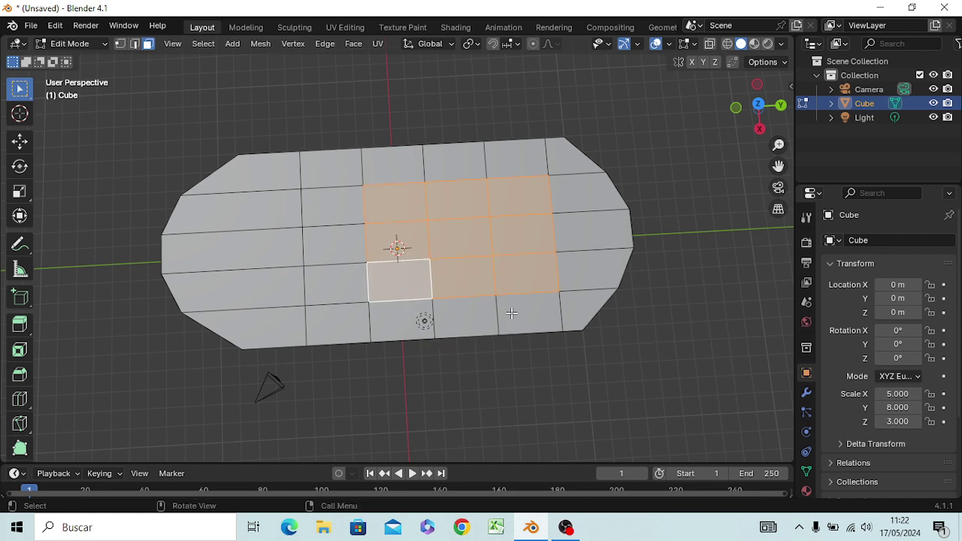
pyautogui.moveTo(511, 313)
pyautogui.mouseDown(button='middle')
pyautogui.moveTo(513, 194)
pyautogui.moveTo(532, 228)
pyautogui.moveTo(445, 223)
pyautogui.mouseUp(button='middle')
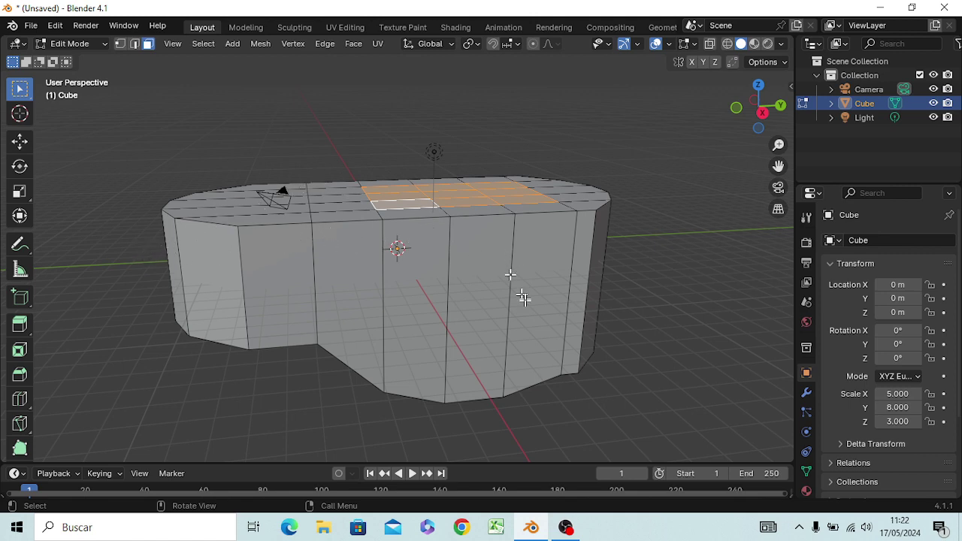
# Begin lifting the top faces 3 m along Z, then cancel it and zoom out
pyautogui.press('KP_5')
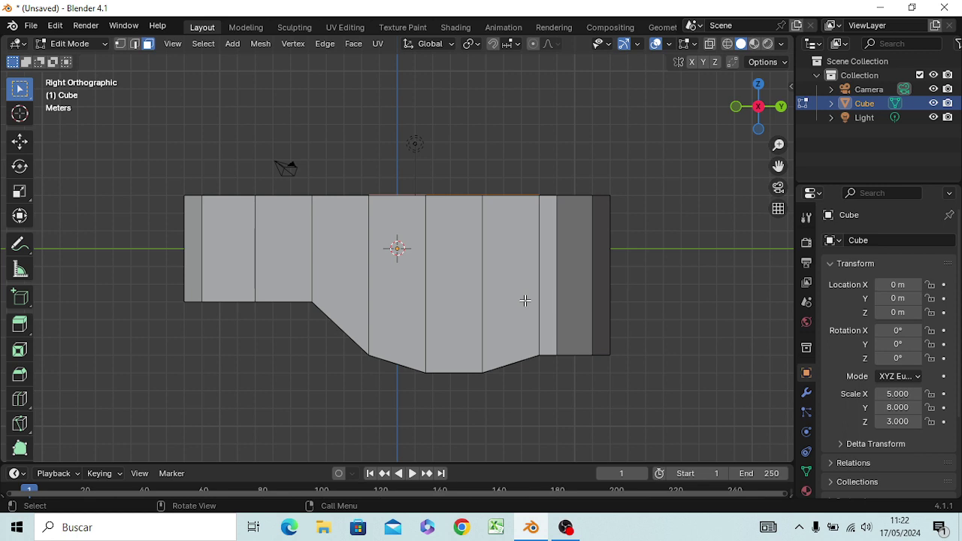
pyautogui.press('g')
pyautogui.press('z')
pyautogui.press('z')
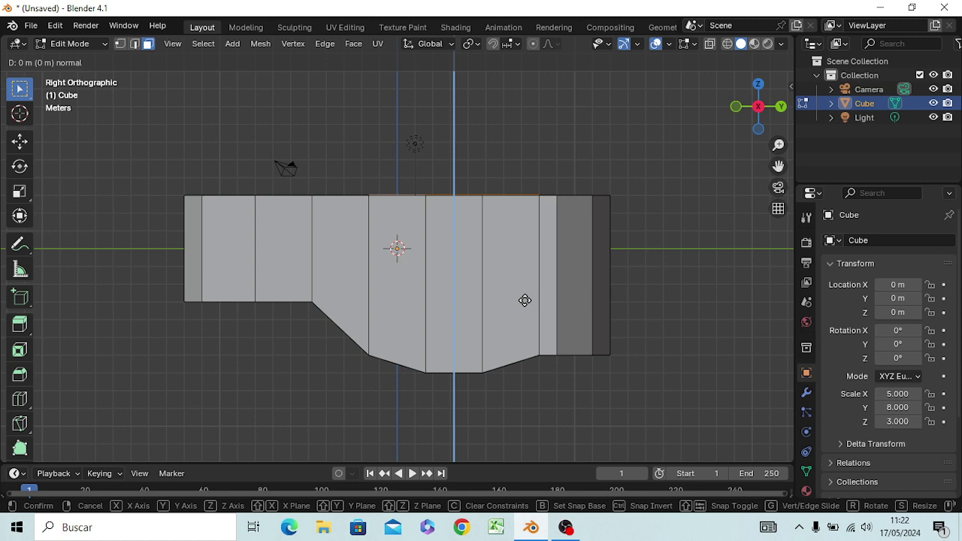
pyautogui.press('z')
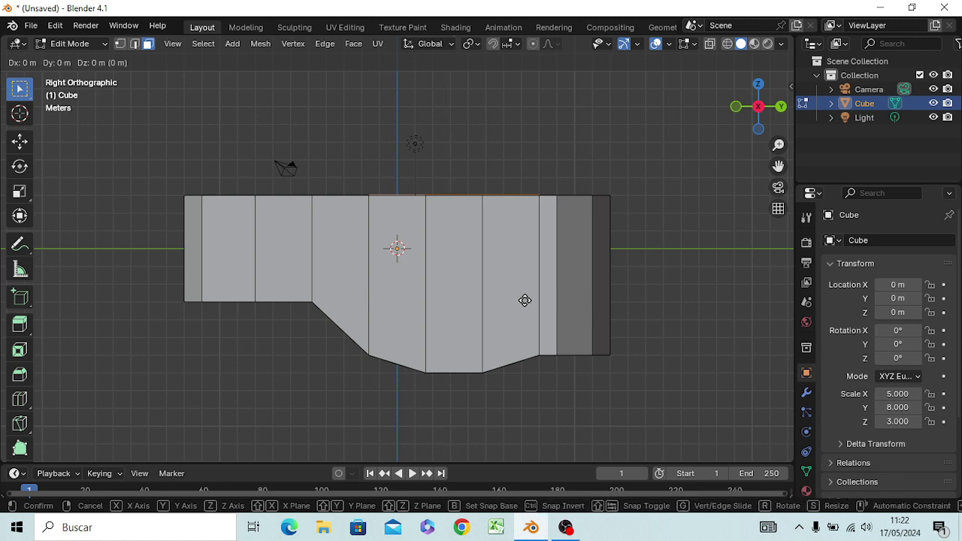
pyautogui.press('z')
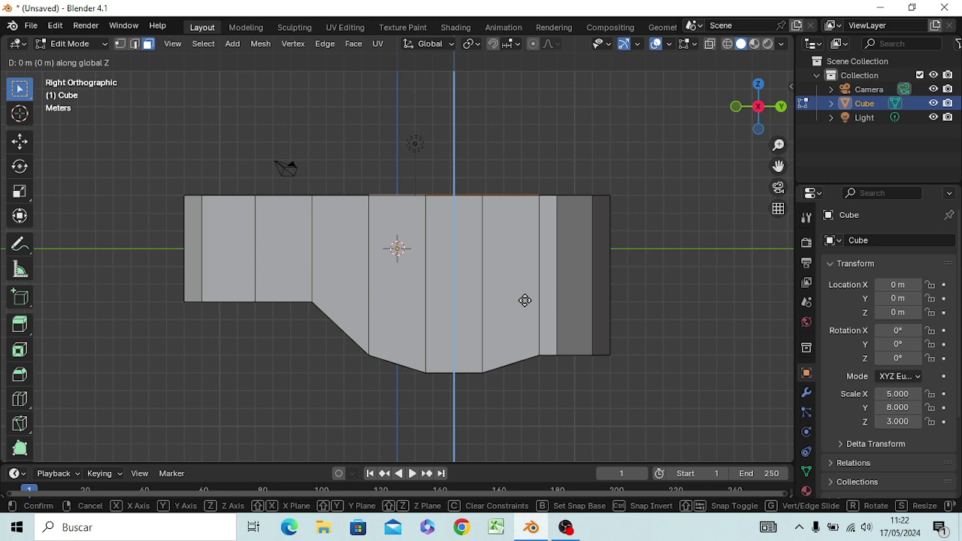
pyautogui.write('3')
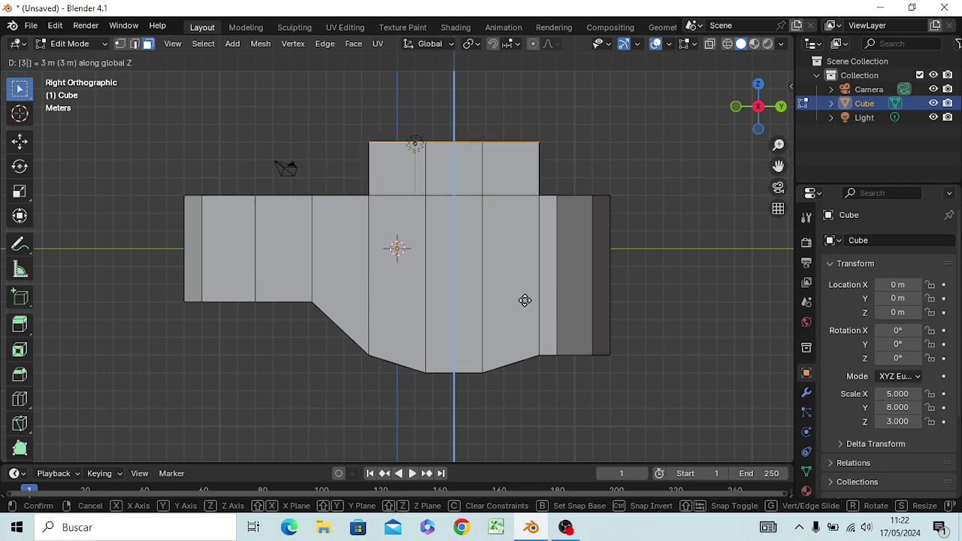
pyautogui.press('Escape')
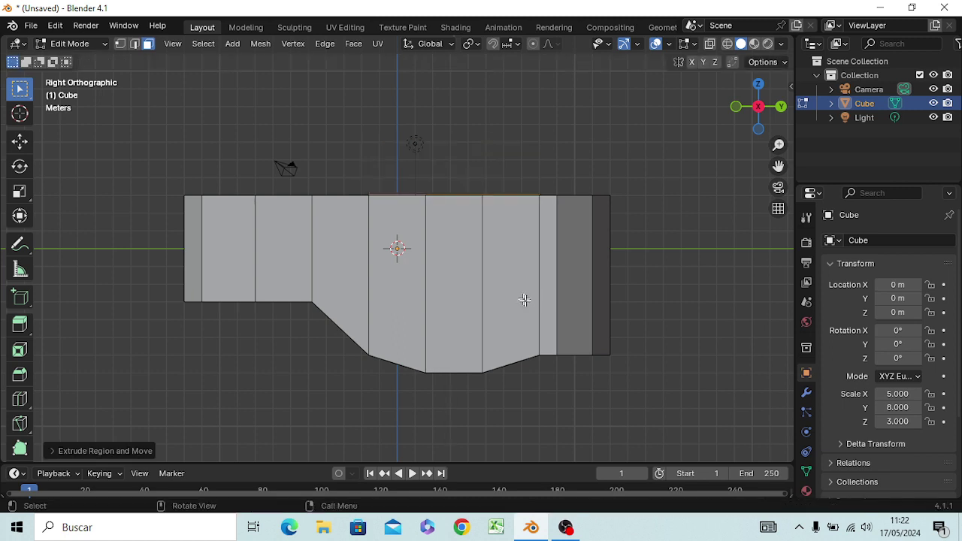
pyautogui.scroll(-1, 524, 300)
pyautogui.scroll(-3, 524, 300)
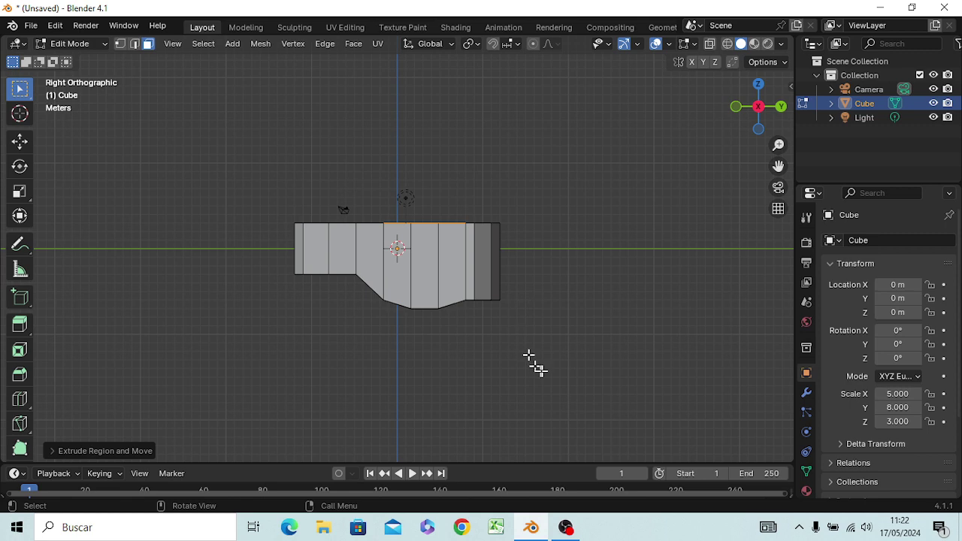
pyautogui.moveTo(530, 365); pyautogui.dragTo(581, 456, button='middle')
pyautogui.moveTo(573, 39); pyautogui.dragTo(525, 29, button='middle')
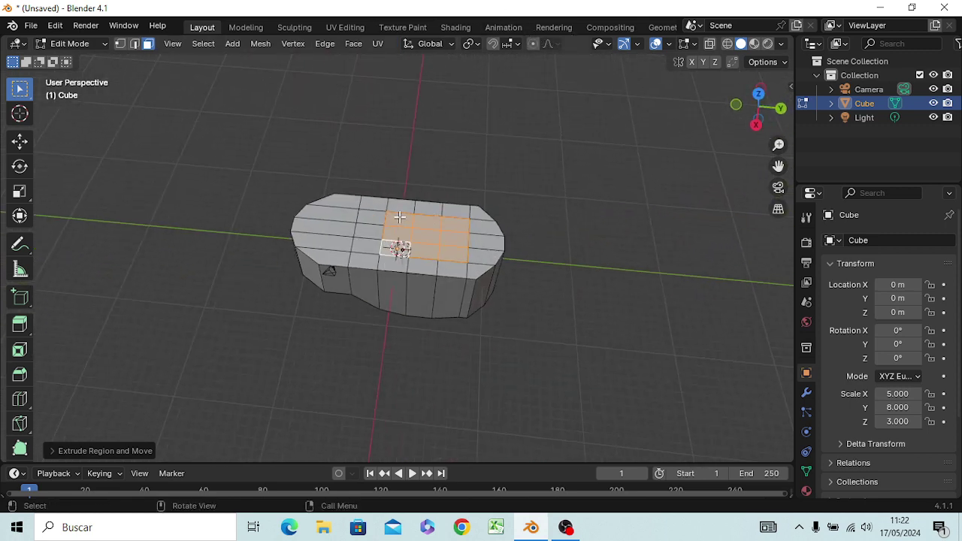
# Undo the leftover extrusion and begin reselecting the central top faces
pyautogui.hotkey('ctrl', 'z')
pyautogui.hotkey('ctrl', 'z')
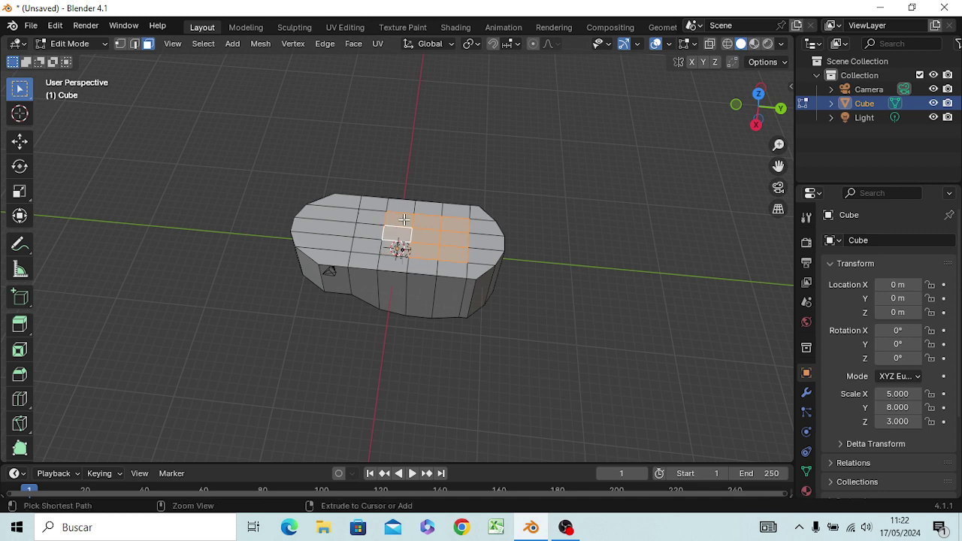
pyautogui.click(417, 220)
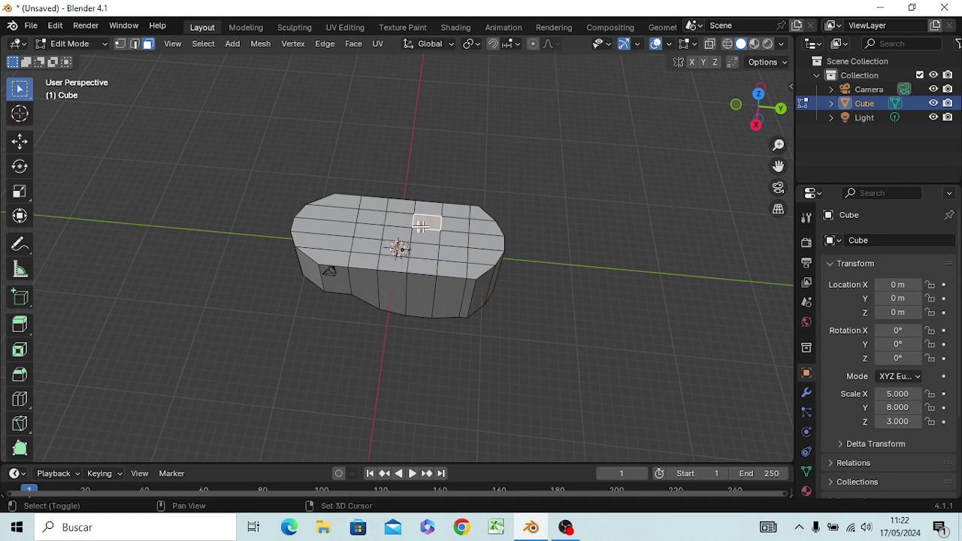
pyautogui.keyDown('shift'); pyautogui.click(399, 221); pyautogui.keyUp('shift')
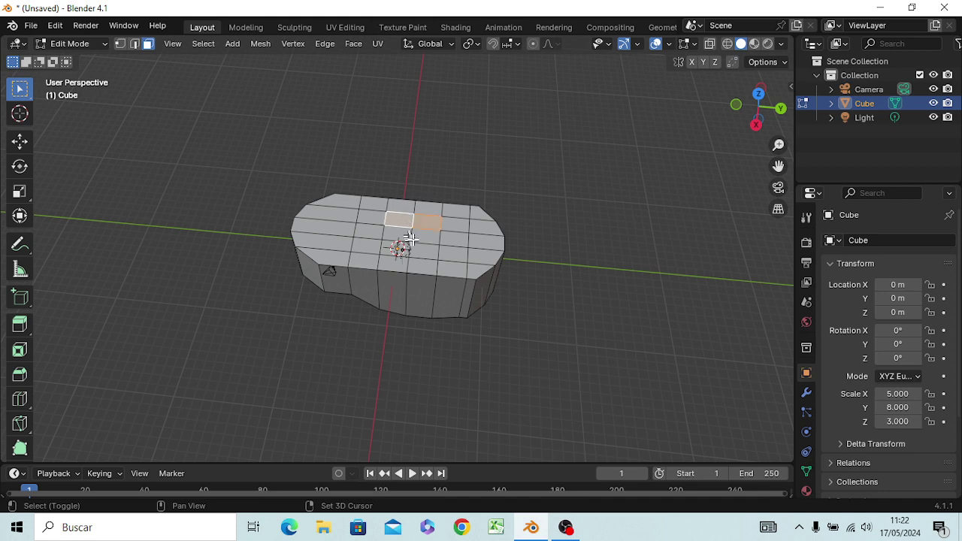
pyautogui.click(452, 227)
pyautogui.keyDown('shift'); pyautogui.click(451, 239); pyautogui.keyUp('shift')
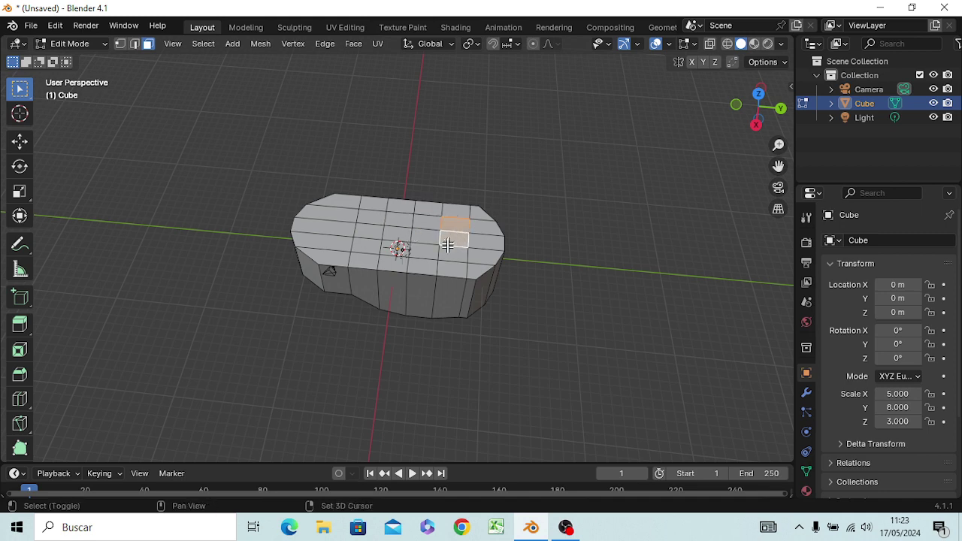
pyautogui.keyDown('shift'); pyautogui.click(453, 256); pyautogui.keyUp('shift')
pyautogui.keyDown('shift'); pyautogui.click(424, 247); pyautogui.keyUp('shift')
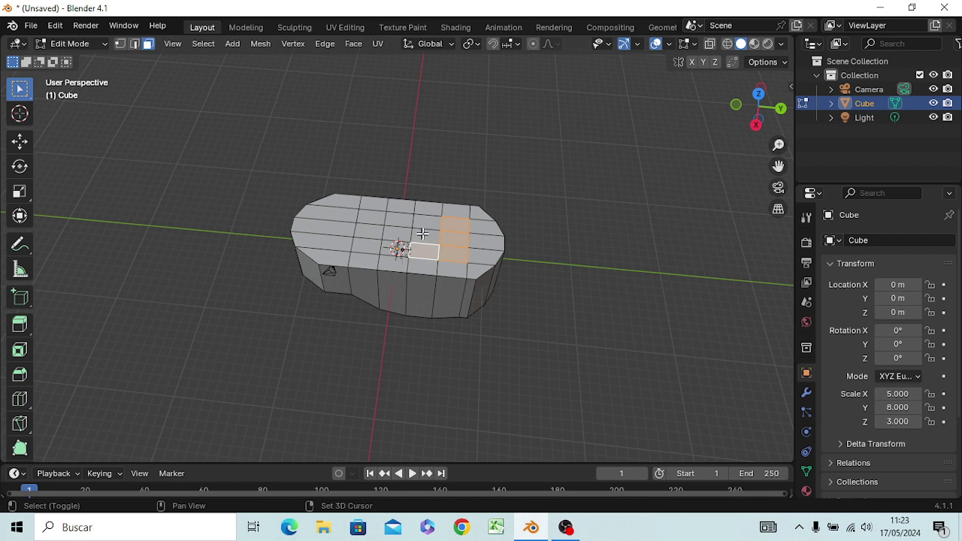
# Add the remaining upper and left faces to complete the central block
pyautogui.keyDown('shift'); pyautogui.click(424, 237); pyautogui.keyUp('shift')
pyautogui.keyDown('shift'); pyautogui.click(426, 221); pyautogui.keyUp('shift')
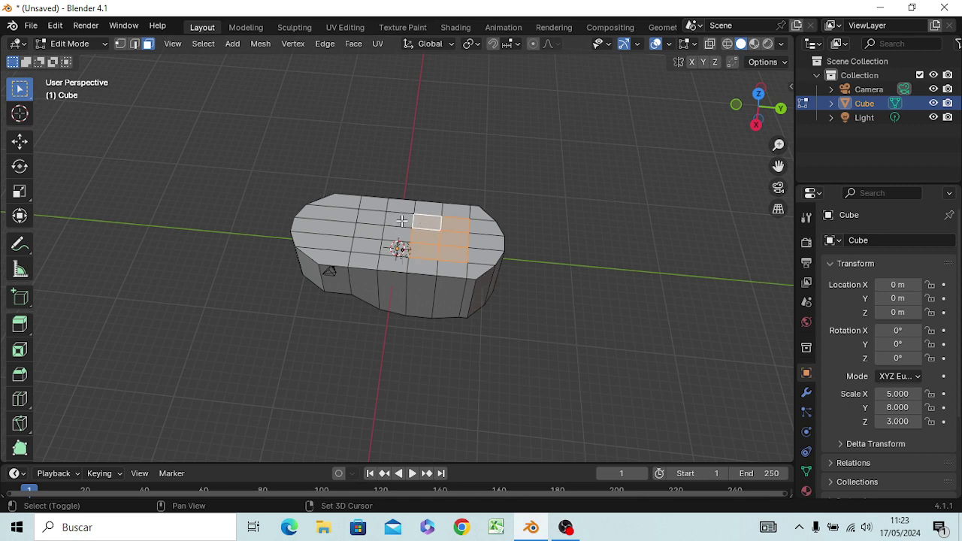
pyautogui.keyDown('shift'); pyautogui.click(400, 220); pyautogui.keyUp('shift')
pyautogui.keyDown('shift'); pyautogui.click(398, 238); pyautogui.keyUp('shift')
pyautogui.keyDown('shift'); pyautogui.click(399, 248); pyautogui.keyUp('shift')
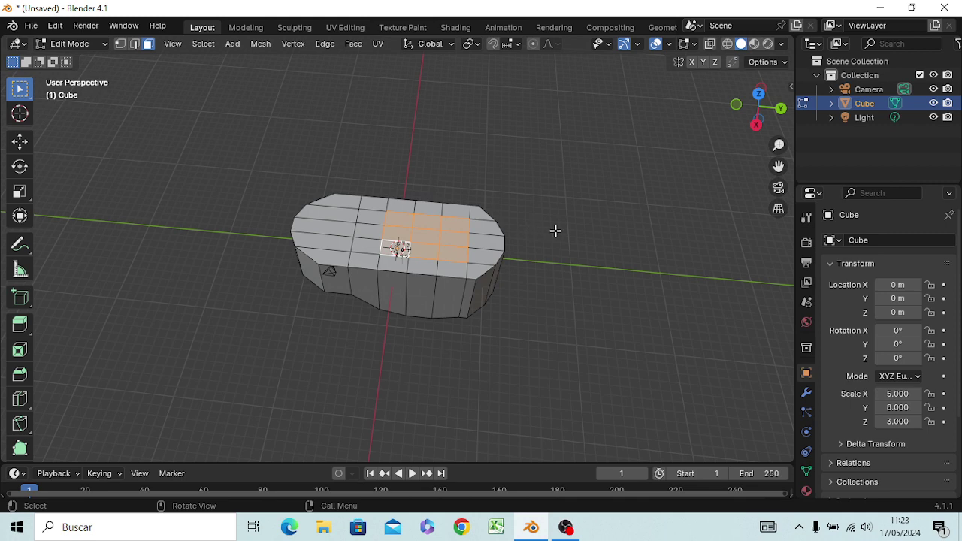
pyautogui.press('KP_3')
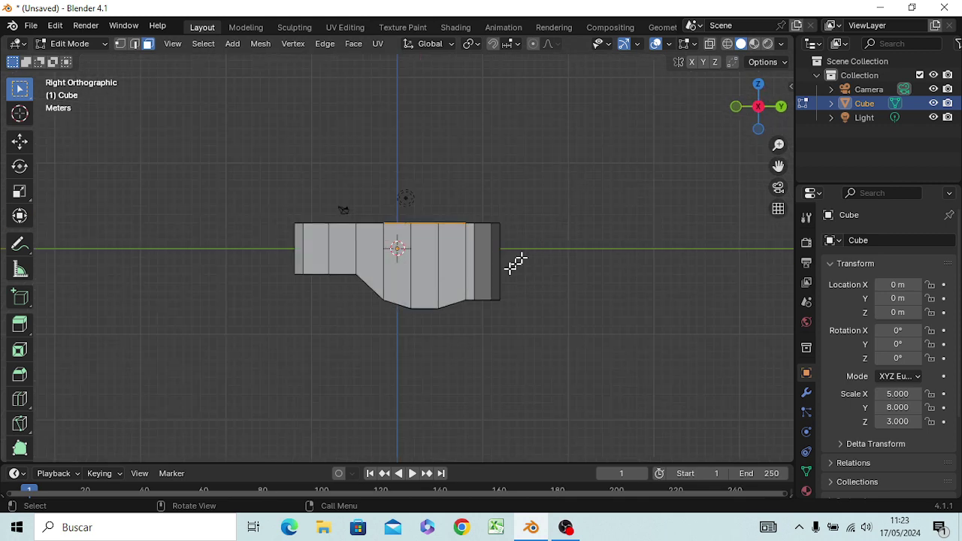
# Extrude the central block of top faces 8 m upward along Z
pyautogui.scroll(3, 501, 261)
pyautogui.scroll(2, 503, 264)
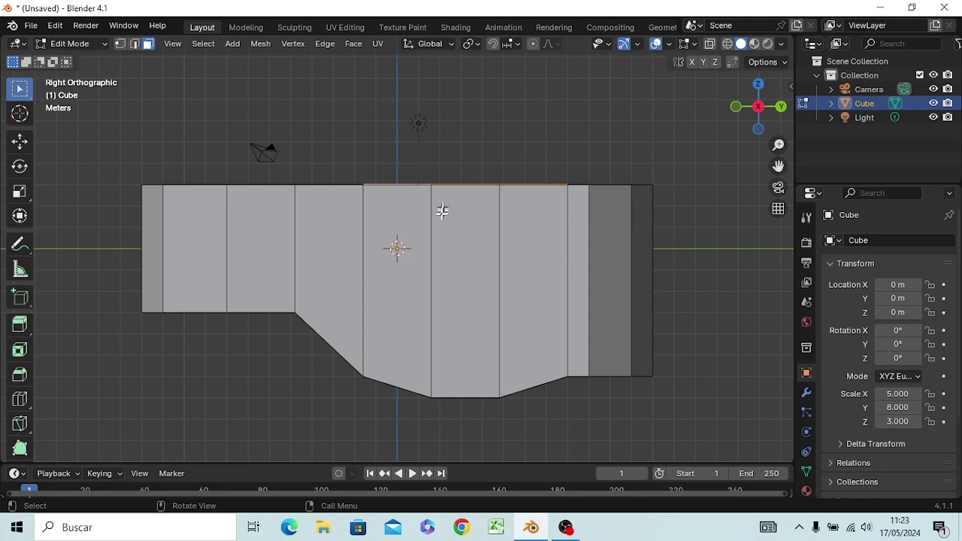
pyautogui.scroll(-4, 440, 211)
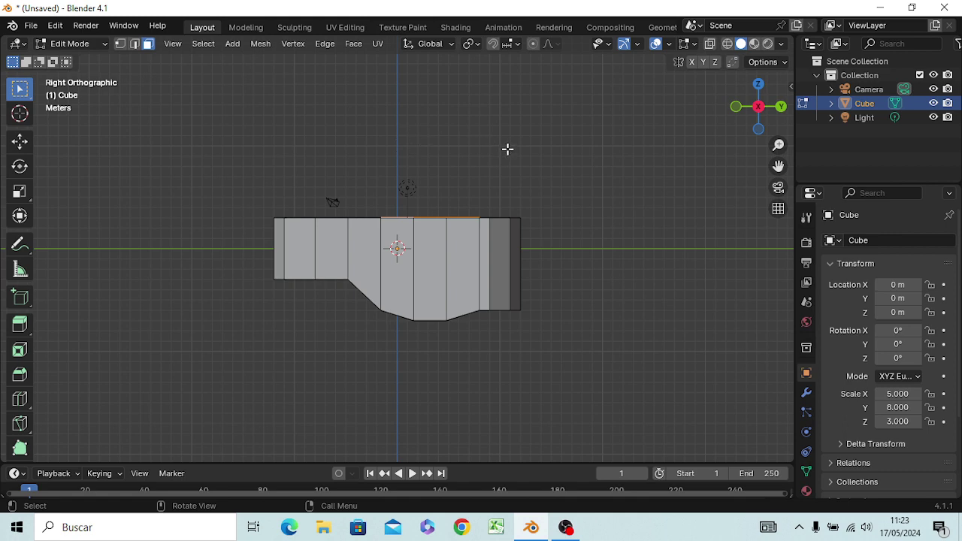
pyautogui.press('z')
pyautogui.click(508, 153)
pyautogui.press('e')
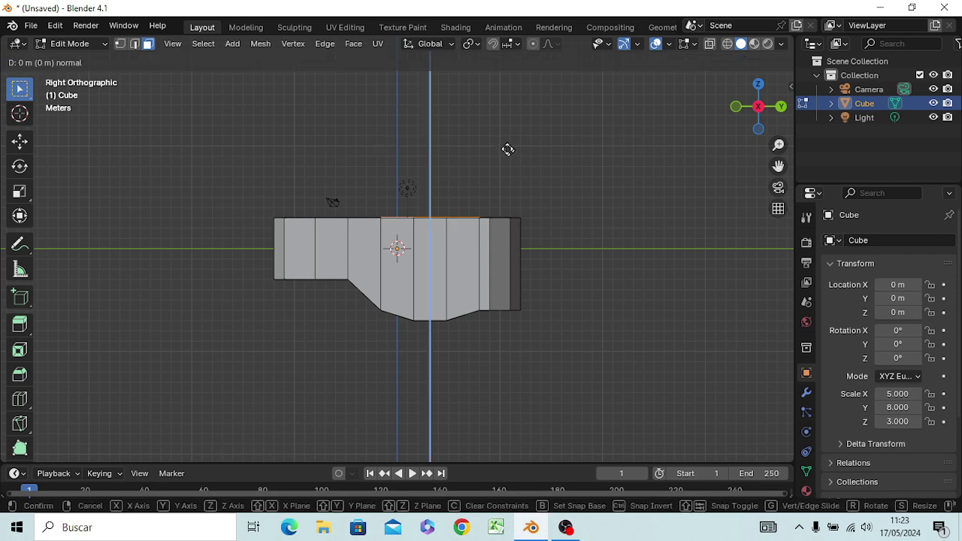
pyautogui.press('z')
pyautogui.press('z')
pyautogui.write('8')
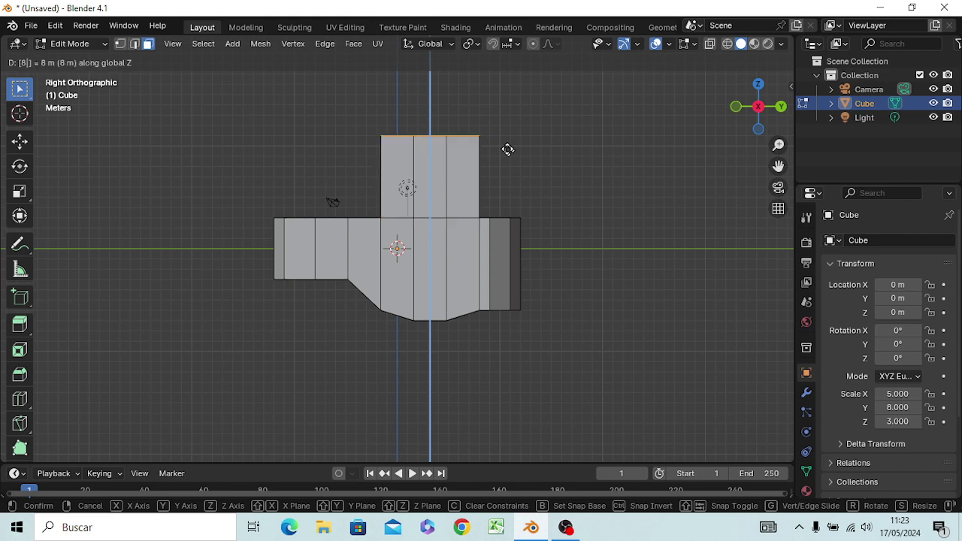
pyautogui.press('Return')
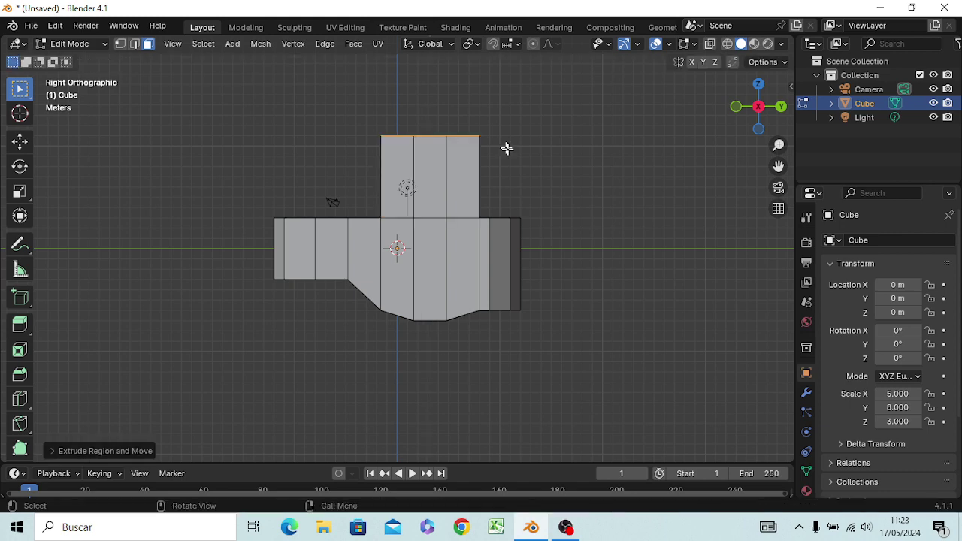
pyautogui.moveTo(519, 203)
pyautogui.mouseDown(button='middle')
pyautogui.moveTo(704, 304)
pyautogui.moveTo(588, 254)
pyautogui.moveTo(565, 233)
pyautogui.mouseUp(button='middle')
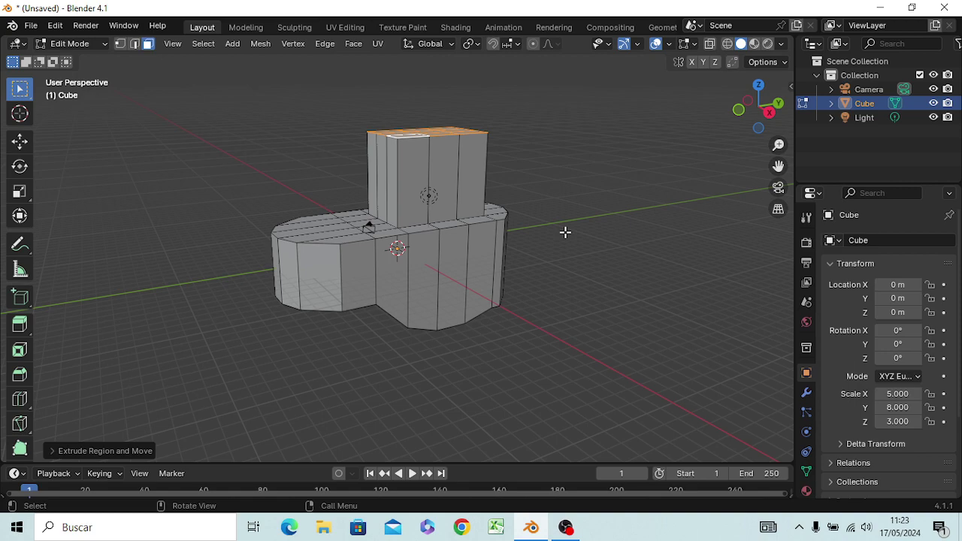
# Undo the previous tower extrusion and select four adjoining top faces of the hull
pyautogui.hotkey('ctrl', 'z')
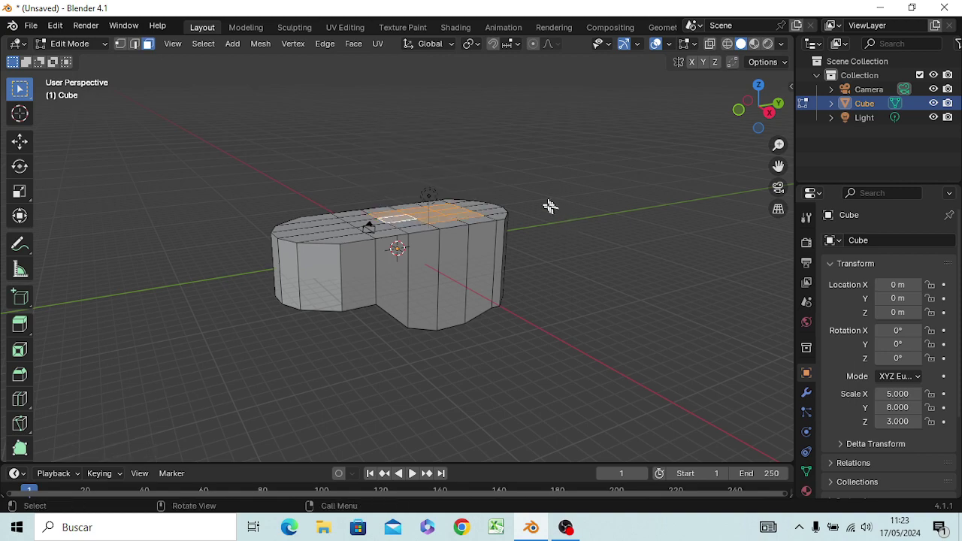
pyautogui.moveTo(551, 234)
pyautogui.mouseDown(button='middle')
pyautogui.moveTo(494, 274)
pyautogui.moveTo(516, 278)
pyautogui.mouseUp(button='middle')
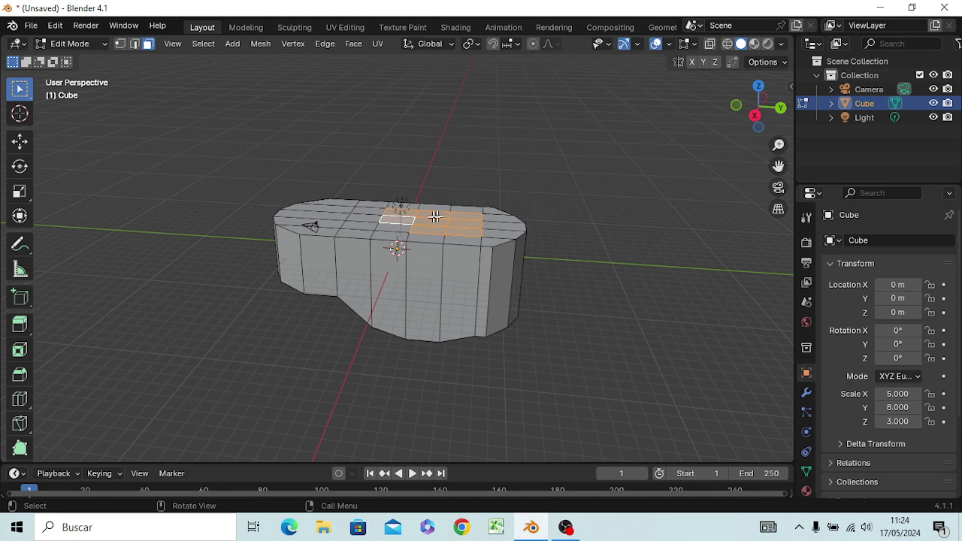
pyautogui.click(461, 231)
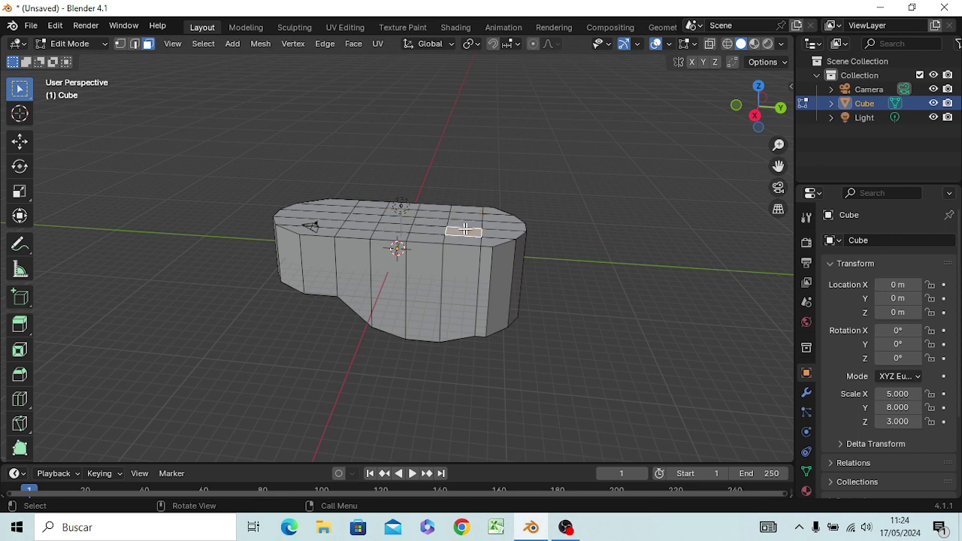
pyautogui.keyDown('shift'); pyautogui.click(425, 228); pyautogui.keyUp('shift')
pyautogui.keyDown('shift'); pyautogui.click(427, 222); pyautogui.keyUp('shift')
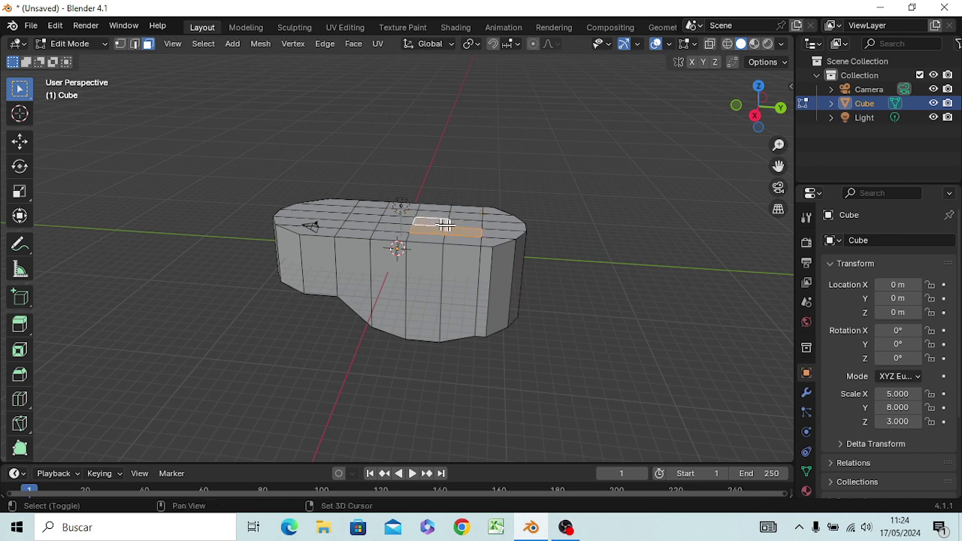
pyautogui.keyDown('shift'); pyautogui.click(460, 217); pyautogui.keyUp('shift')
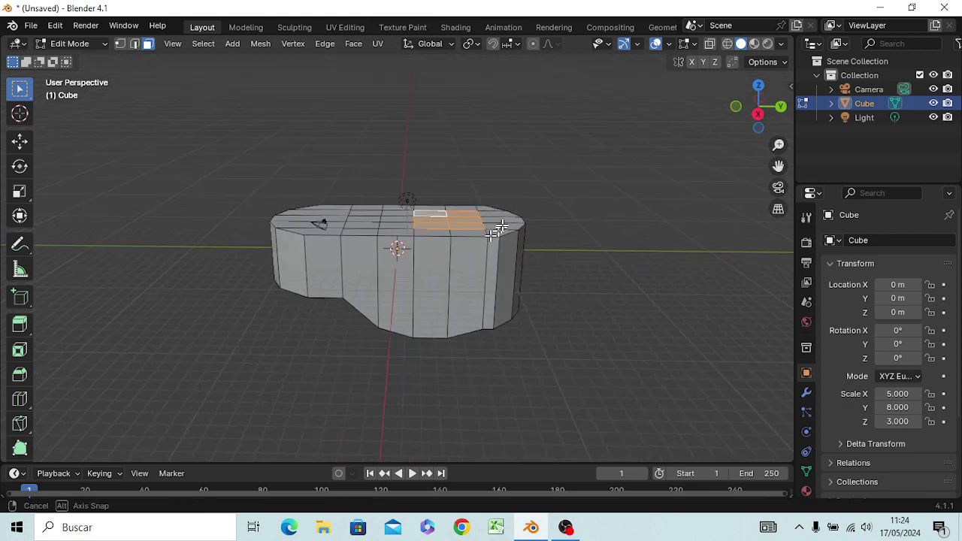
# Extrude the selected top faces 8 m straight up along Z to form the cabin tower
pyautogui.moveTo(444, 216)
pyautogui.mouseDown(button='middle')
pyautogui.moveTo(511, 216)
pyautogui.moveTo(524, 200)
pyautogui.moveTo(508, 238)
pyautogui.mouseUp(button='middle')
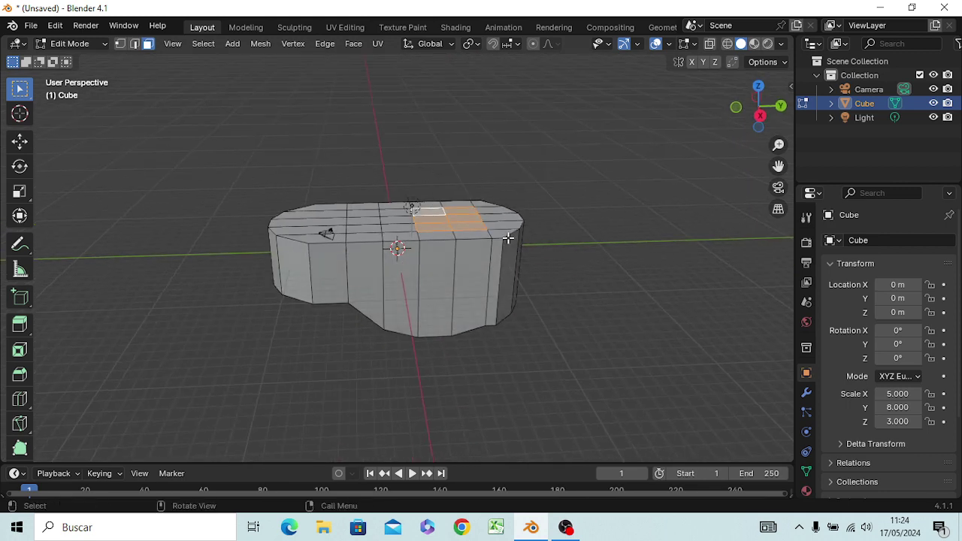
pyautogui.press('e')
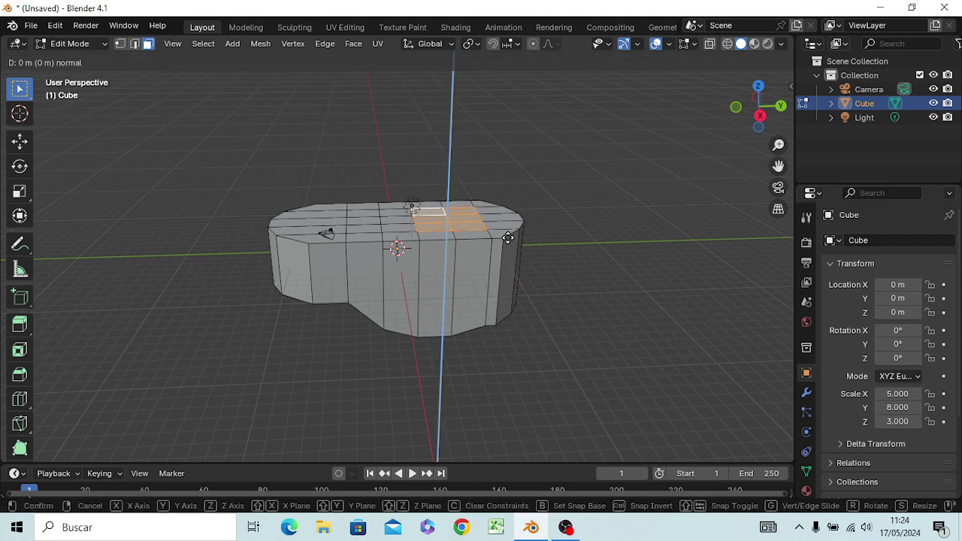
pyautogui.press('c')
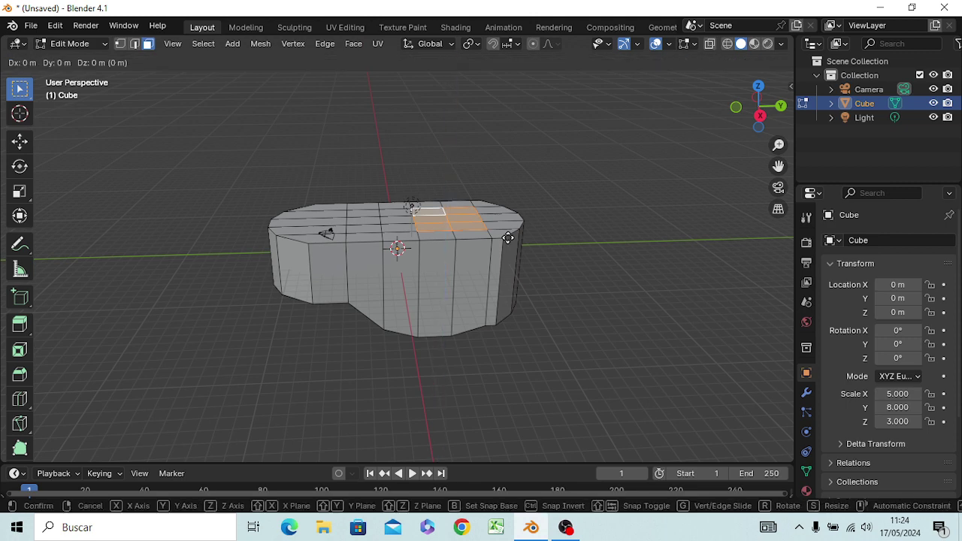
pyautogui.press('z')
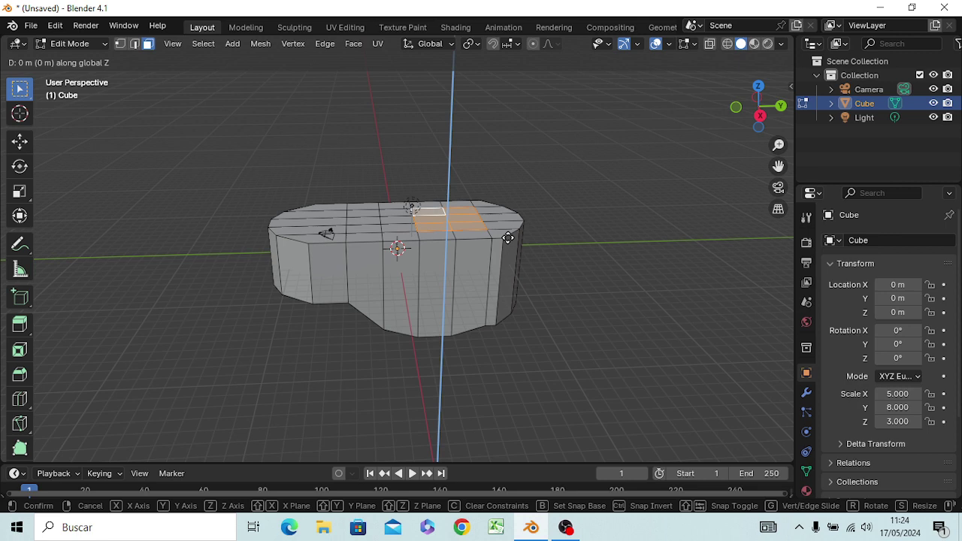
pyautogui.write('8')
pyautogui.press('Return')
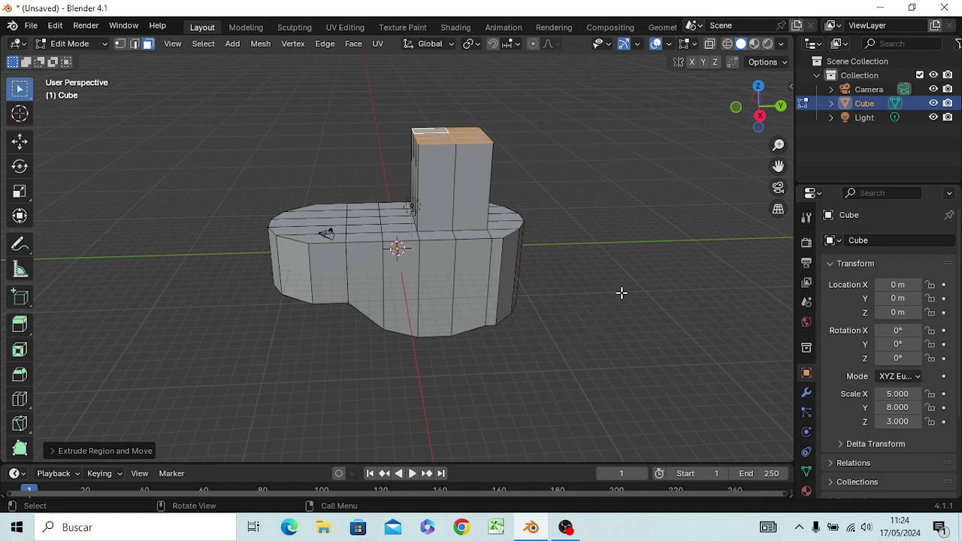
pyautogui.moveTo(621, 293)
pyautogui.mouseDown(button='middle')
pyautogui.moveTo(606, 277)
pyautogui.moveTo(494, 268)
pyautogui.moveTo(384, 288)
pyautogui.moveTo(605, 294)
pyautogui.moveTo(724, 266)
pyautogui.moveTo(48, 257)
pyautogui.moveTo(771, 252)
pyautogui.moveTo(712, 261)
pyautogui.mouseUp(button='middle')
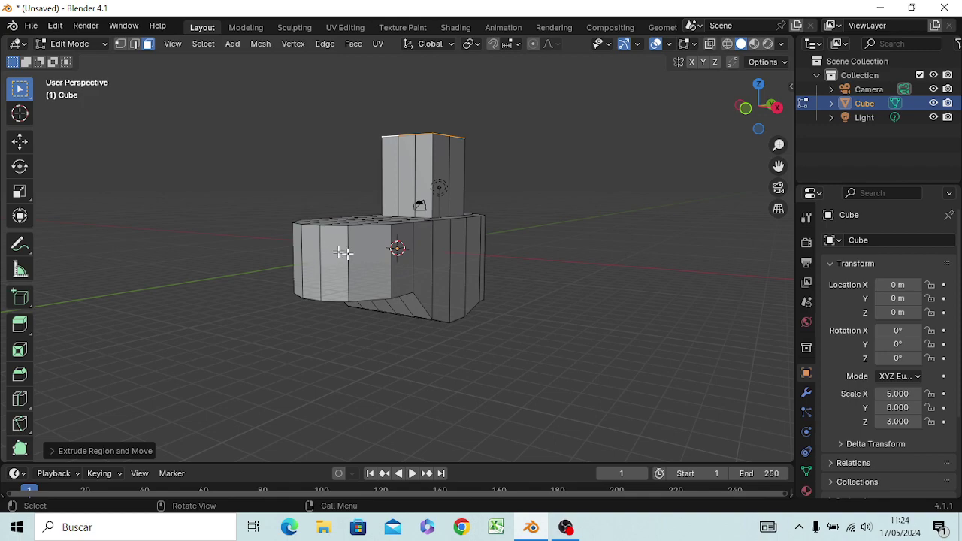
# Extrude the tower's top face another 1 m upward along the global Z axis
pyautogui.moveTo(343, 253); pyautogui.dragTo(258, 316, button='middle')
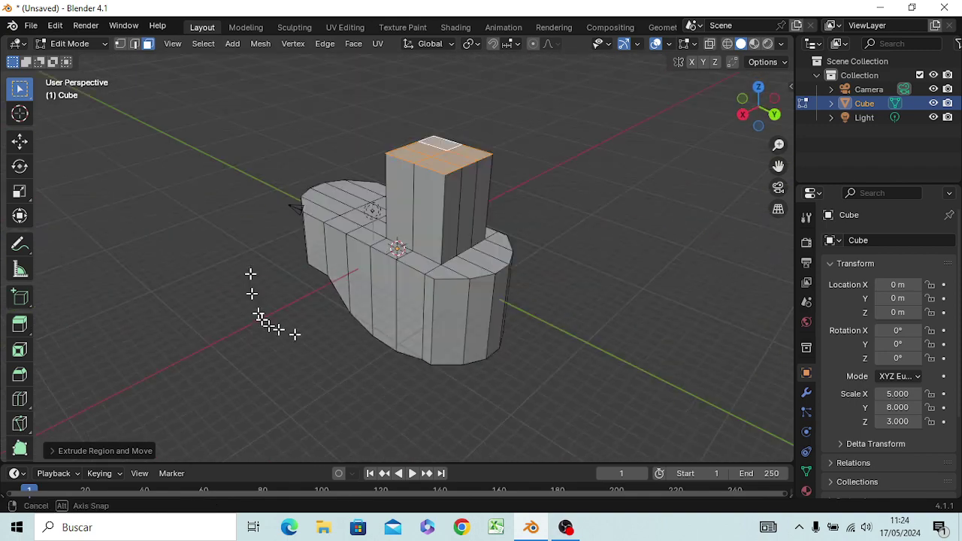
pyautogui.moveTo(259, 316); pyautogui.dragTo(371, 302, button='middle')
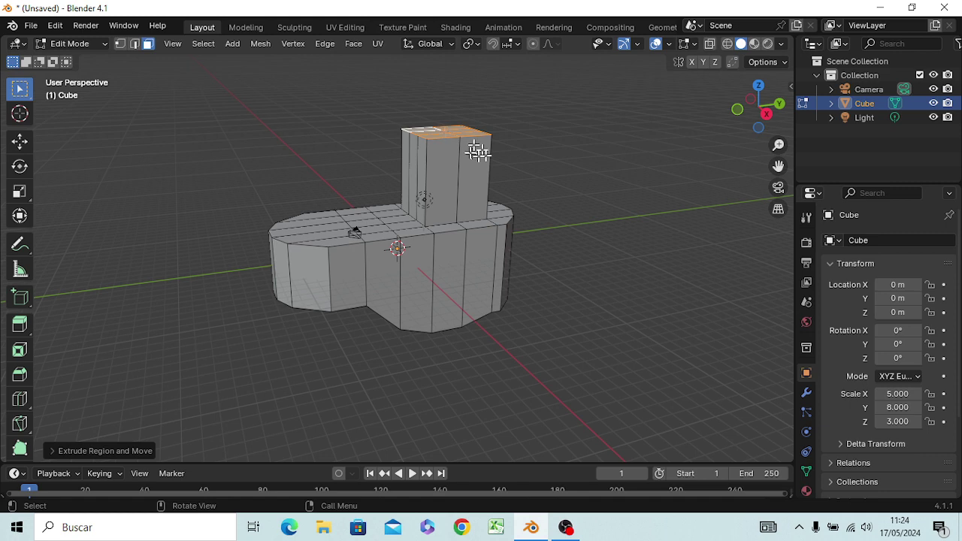
pyautogui.press('e')
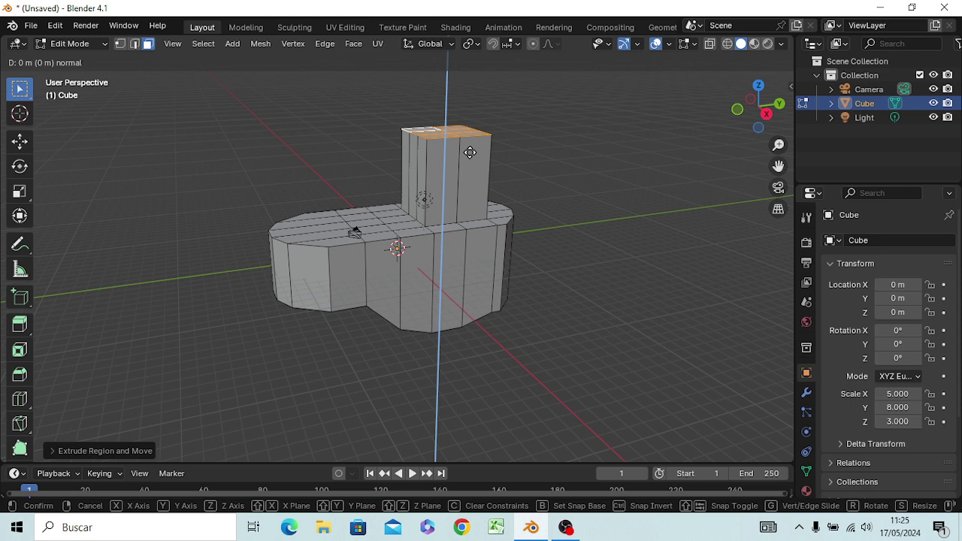
pyautogui.press('z')
pyautogui.write('1')
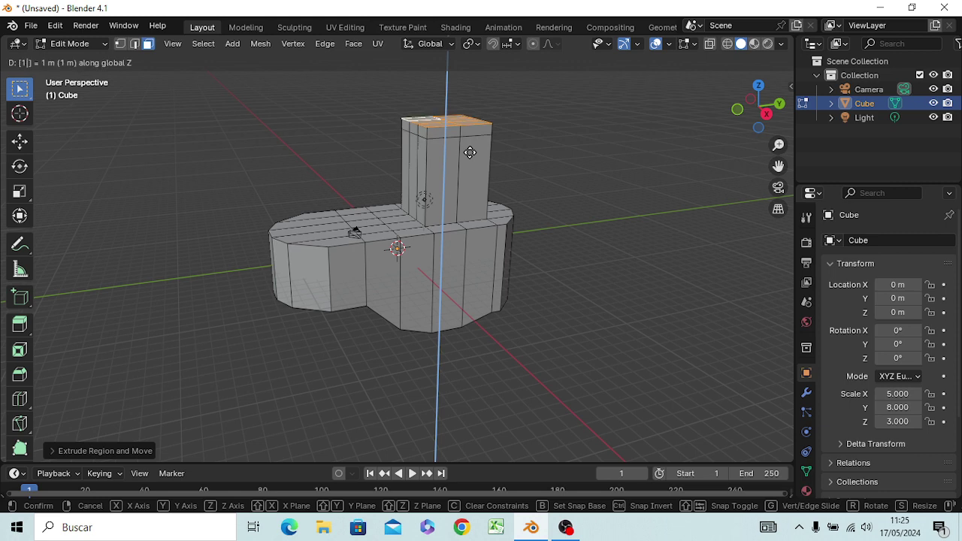
pyautogui.press('Return')
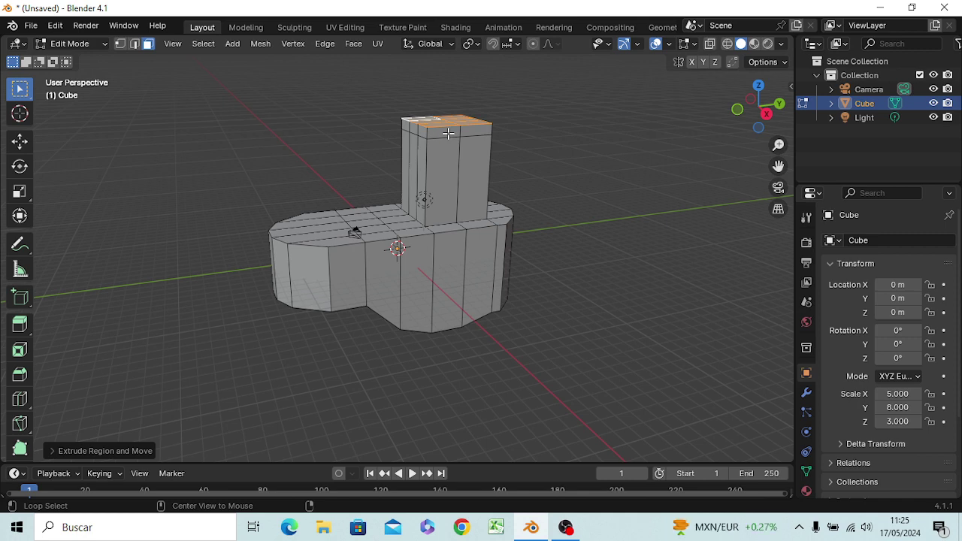
# Select the ring of tower-top faces and scale them down to 0.7708
pyautogui.keyDown('alt'); pyautogui.click(448, 133); pyautogui.keyUp('alt')
pyautogui.click(479, 130)
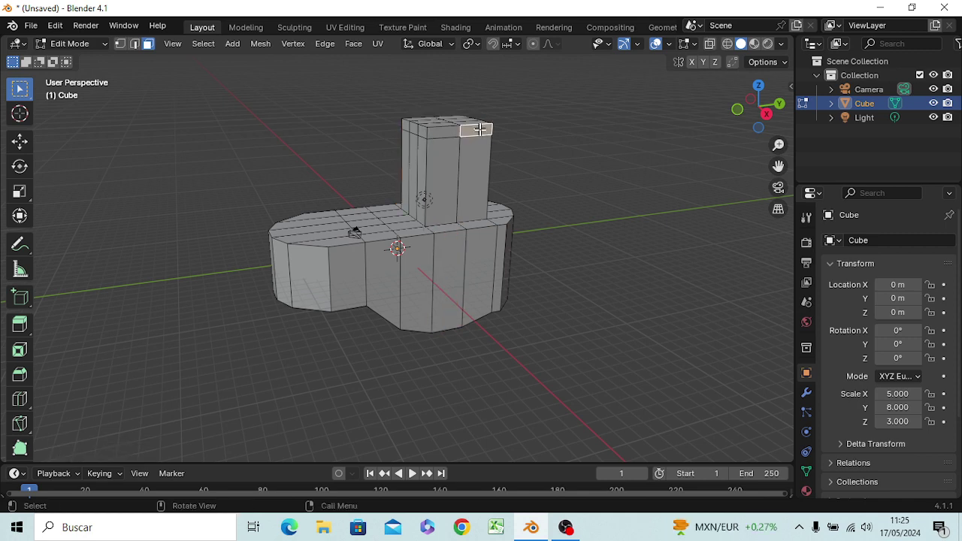
pyautogui.keyDown('alt'); pyautogui.click(464, 131); pyautogui.keyUp('alt')
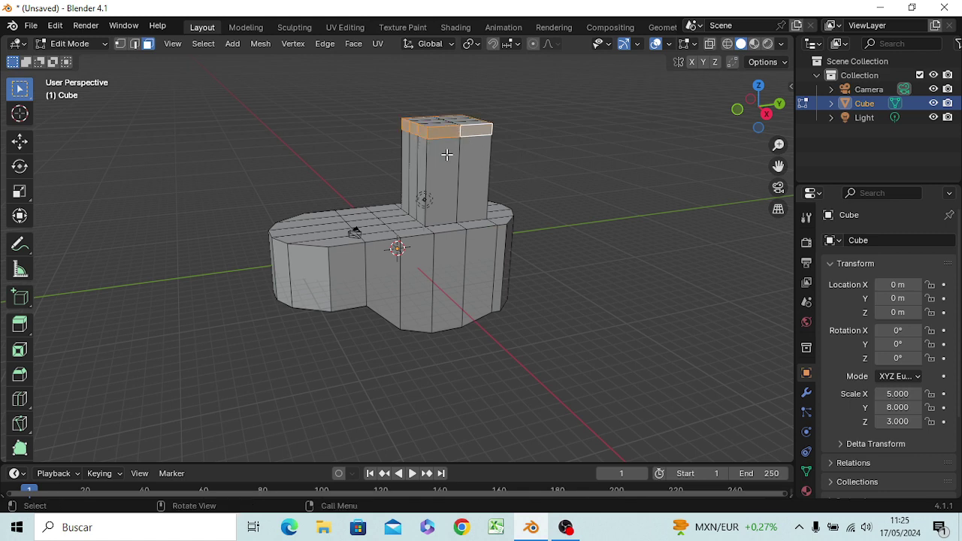
pyautogui.press('s')
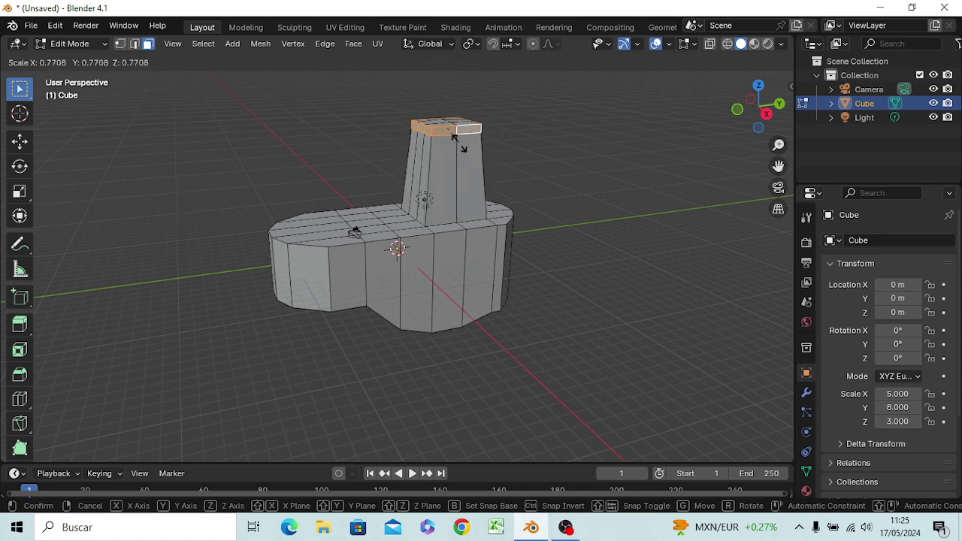
pyautogui.click(455, 139)
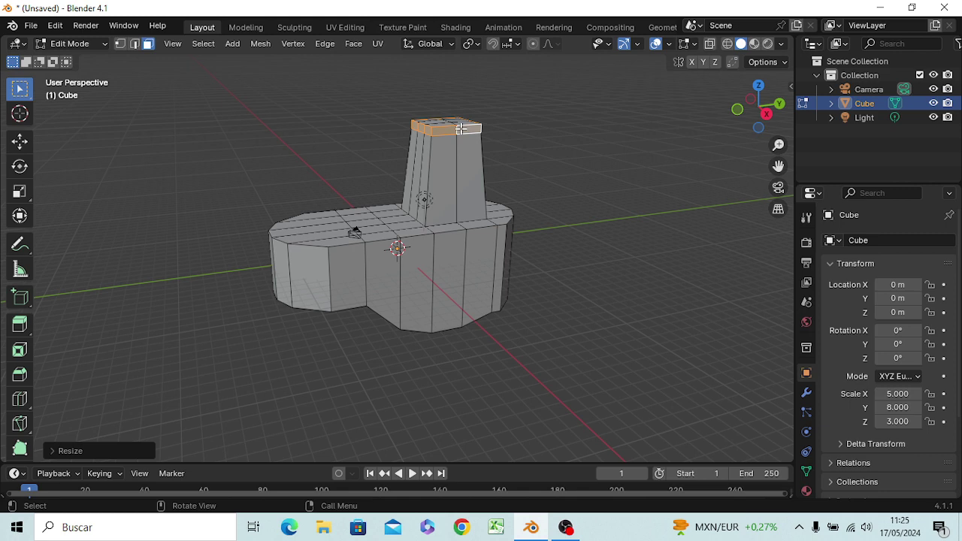
pyautogui.press('z')
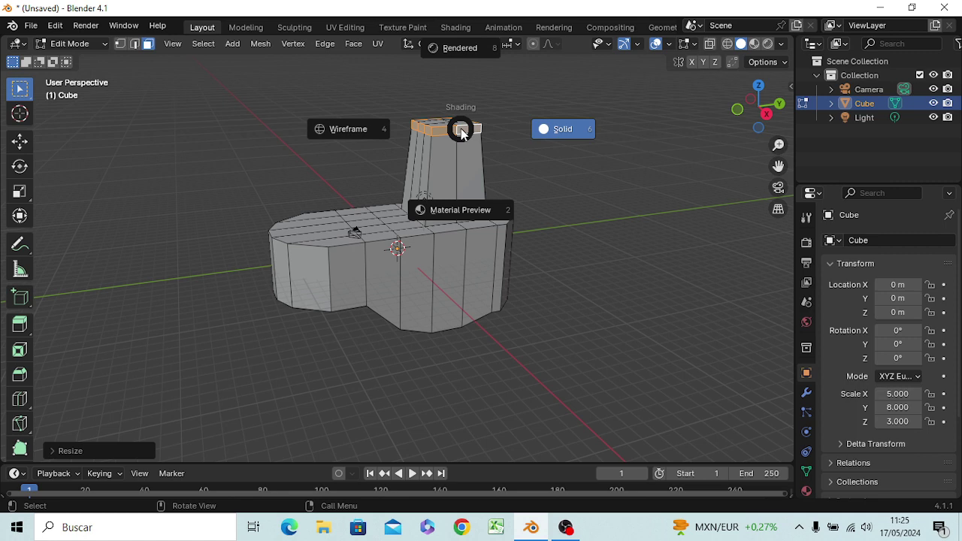
# Enlarge the tower-top faces by 1.3 and apply a further uniform rescale
pyautogui.click(610, 211)
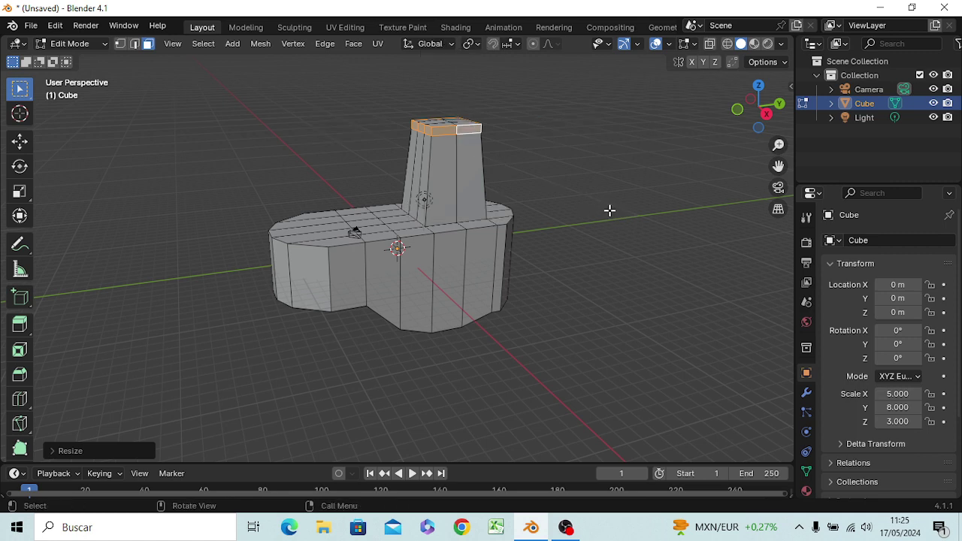
pyautogui.write('s1.3')
pyautogui.press('Return')
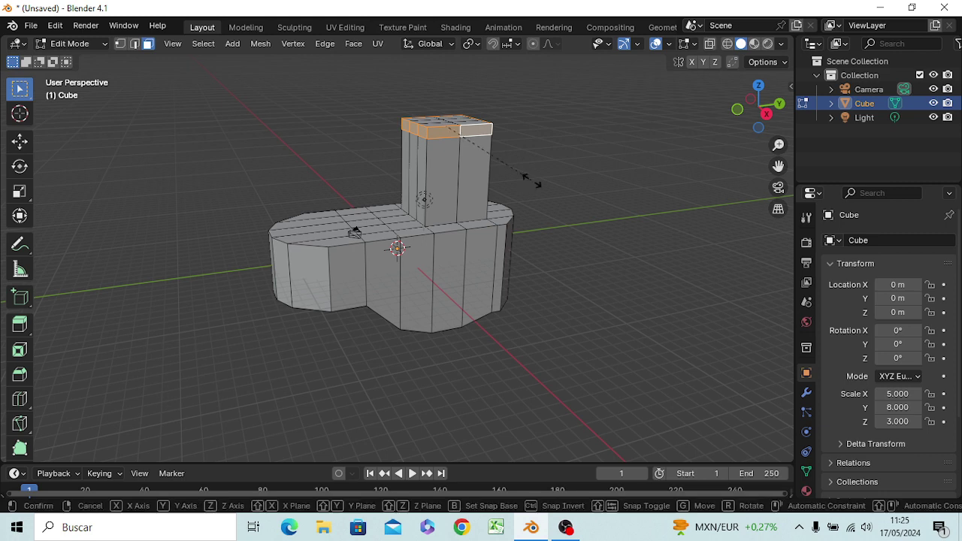
pyautogui.press('s')
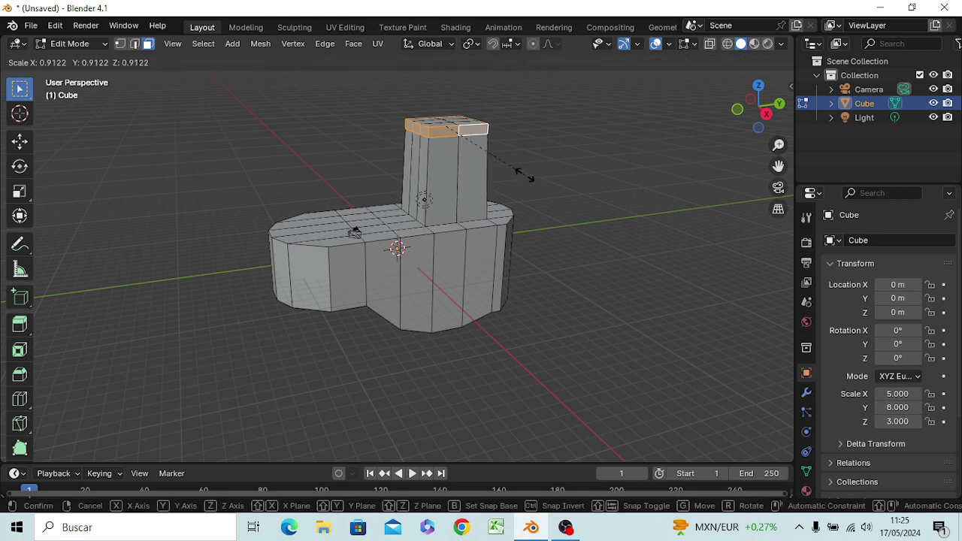
pyautogui.click(525, 175)
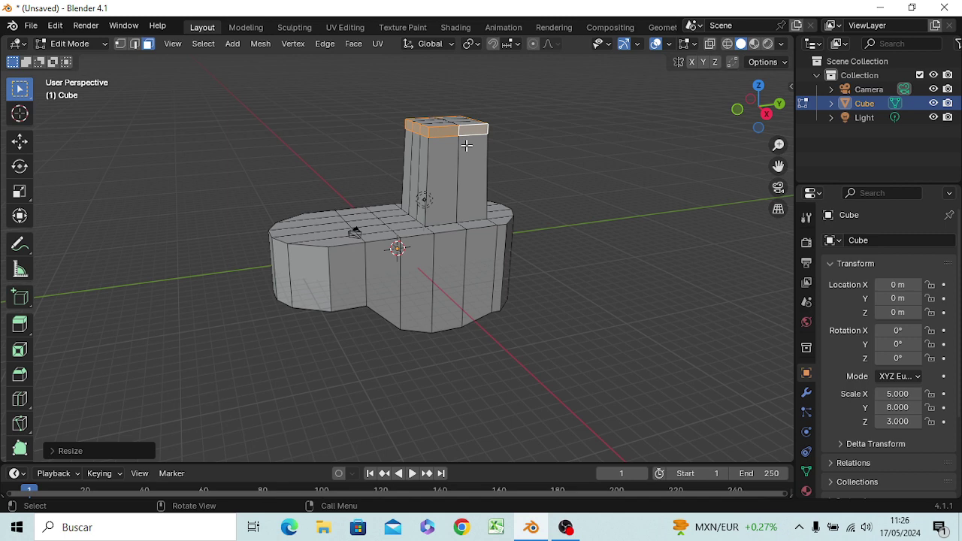
# Stretch the tower top to 1.218 along the global X axis
pyautogui.press('s')
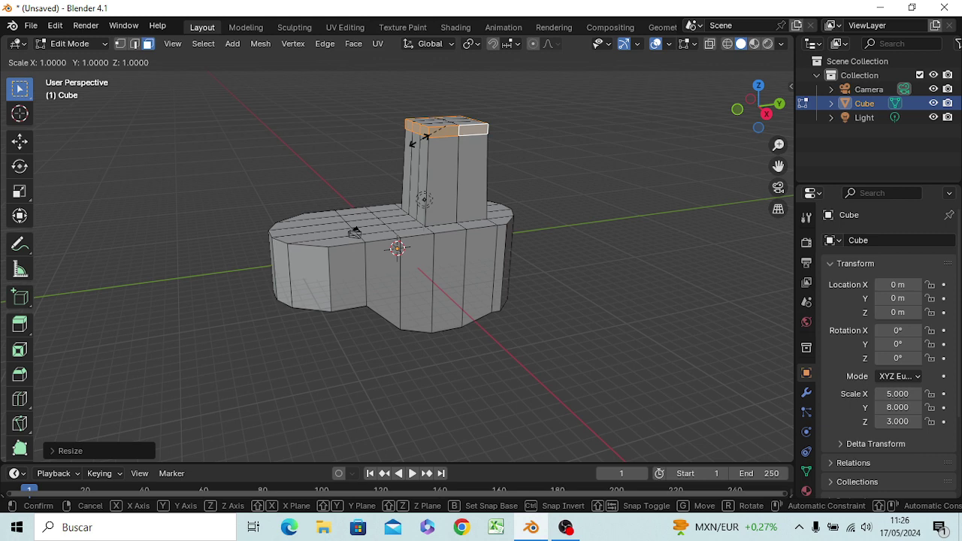
pyautogui.press('x')
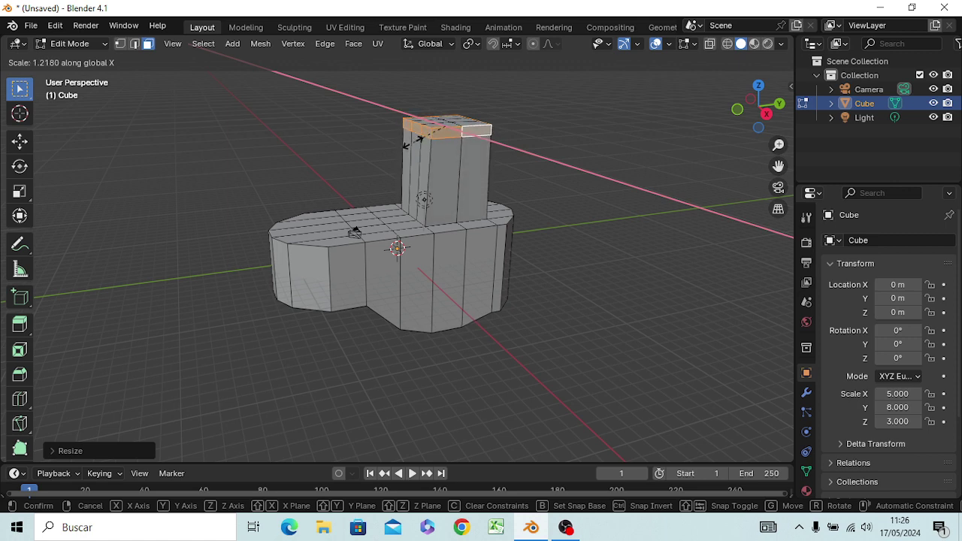
pyautogui.click(412, 142)
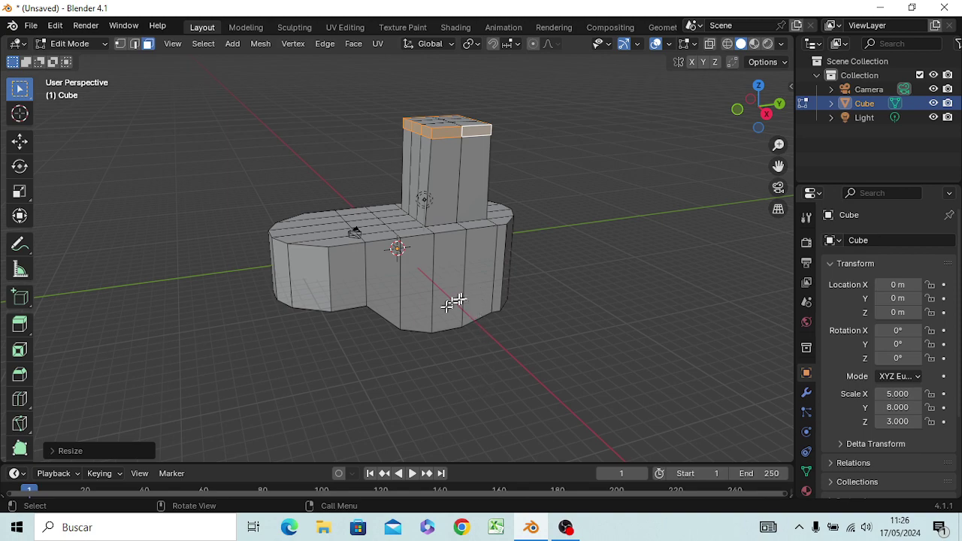
pyautogui.moveTo(458, 298)
pyautogui.mouseDown(button='middle')
pyautogui.moveTo(548, 266)
pyautogui.moveTo(557, 309)
pyautogui.moveTo(584, 286)
pyautogui.moveTo(359, 286)
pyautogui.moveTo(537, 328)
pyautogui.moveTo(507, 298)
pyautogui.moveTo(328, 305)
pyautogui.moveTo(516, 327)
pyautogui.moveTo(536, 275)
pyautogui.moveTo(413, 326)
pyautogui.moveTo(454, 311)
pyautogui.mouseUp(button='middle')
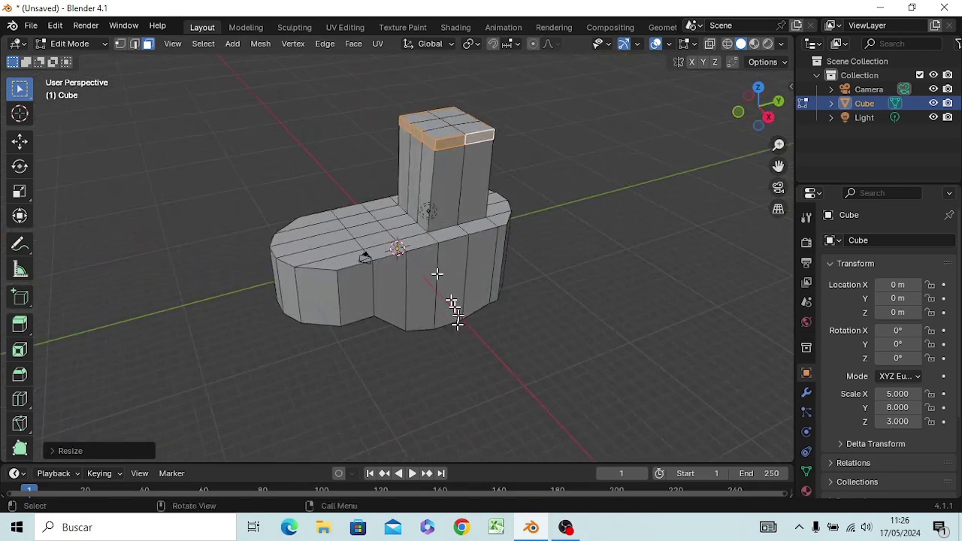
# Open the Save As dialog and select the existing file name for replacement
pyautogui.click(31, 26)
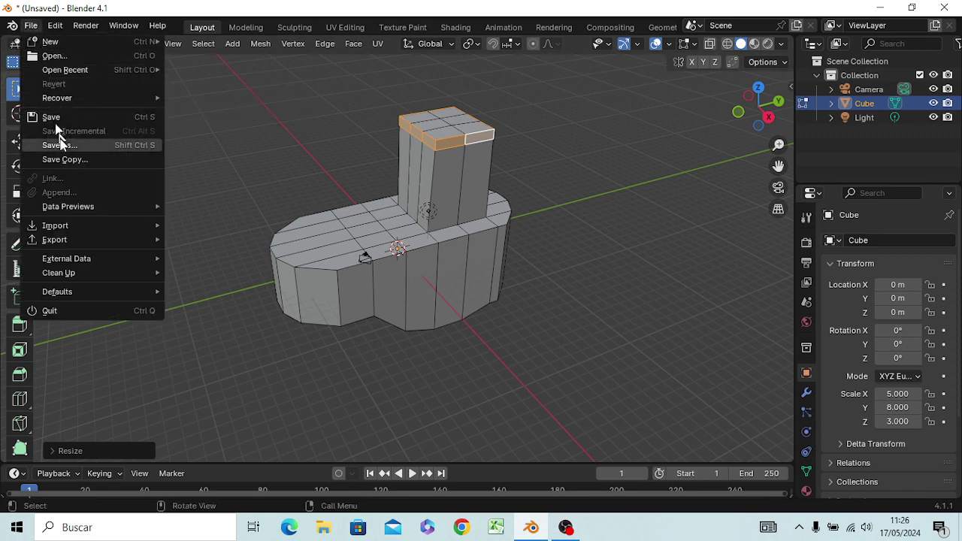
pyautogui.click(60, 146)
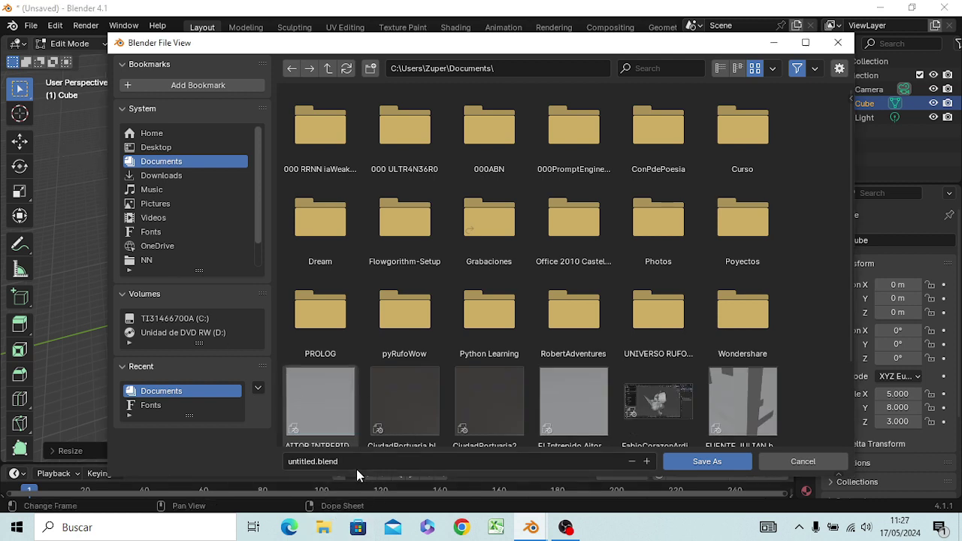
pyautogui.click(356, 466)
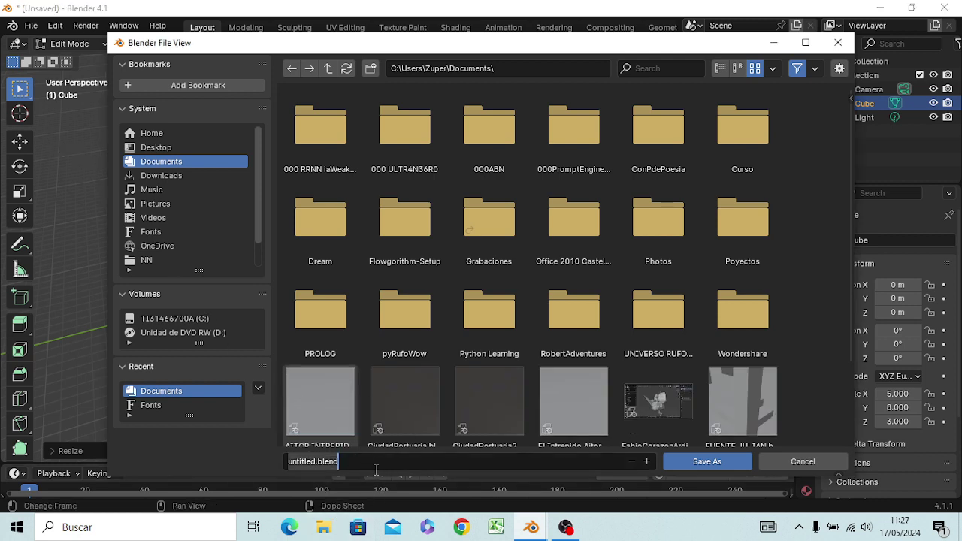
pyautogui.click(347, 478)
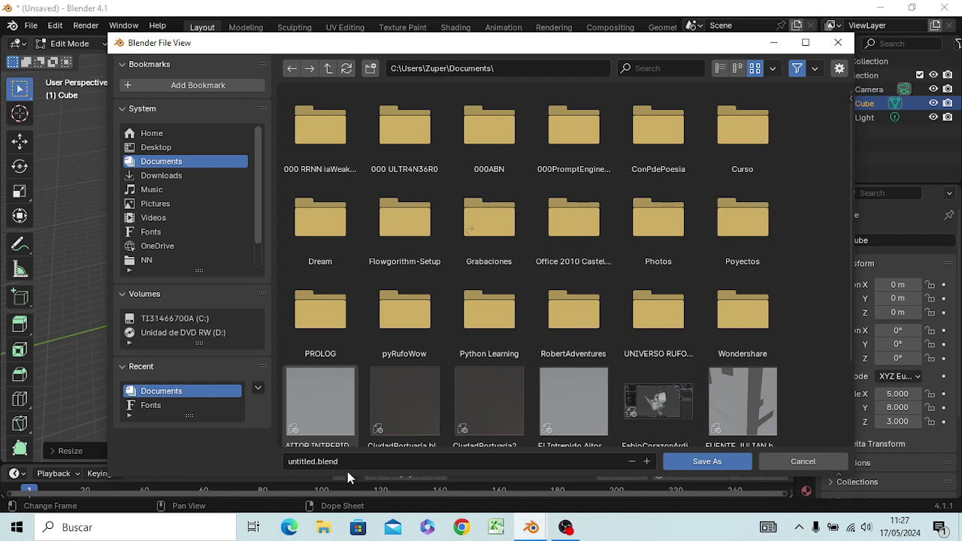
pyautogui.click(359, 460)
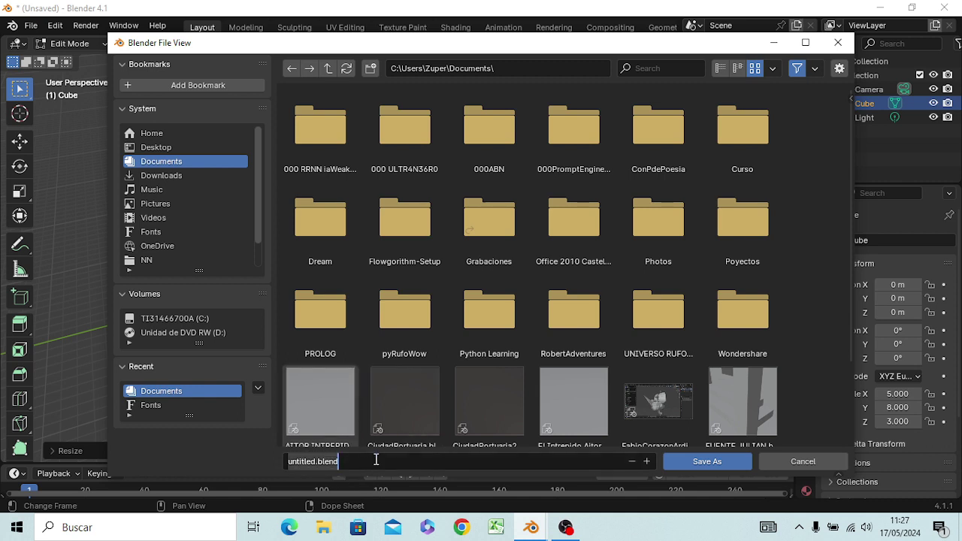
# Enter the file name HaoXiangMonovolumen and save the file
pyautogui.write('E')
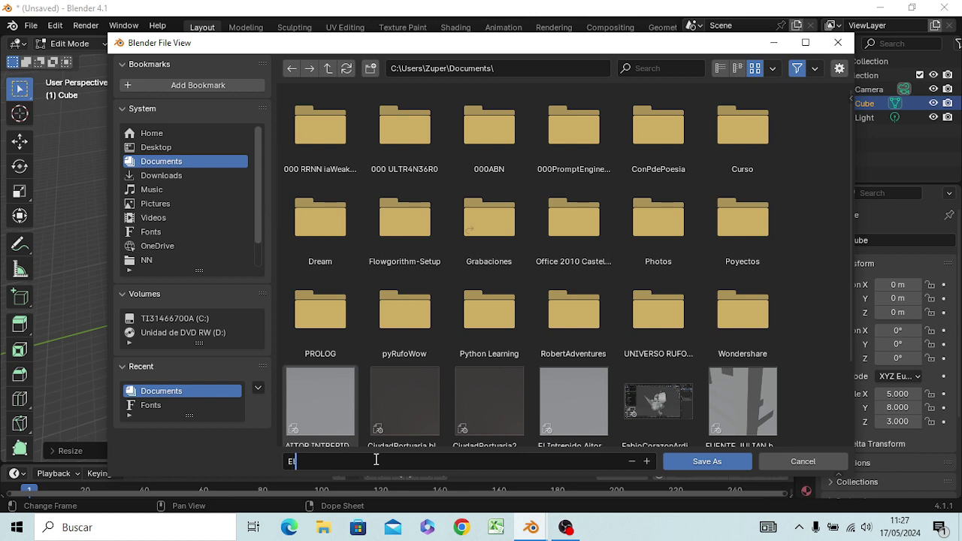
pyautogui.write('l In')
pyautogui.press('BackSpace')
pyautogui.press('BackSpace')
pyautogui.press('BackSpace')
pyautogui.press('BackSpace')
pyautogui.press('BackSpace')
pyautogui.write('H')
pyautogui.write('A')
pyautogui.press('BackSpace')
pyautogui.write('ao')
pyautogui.write('x')
pyautogui.press('BackSpace')
pyautogui.write('Xiang')
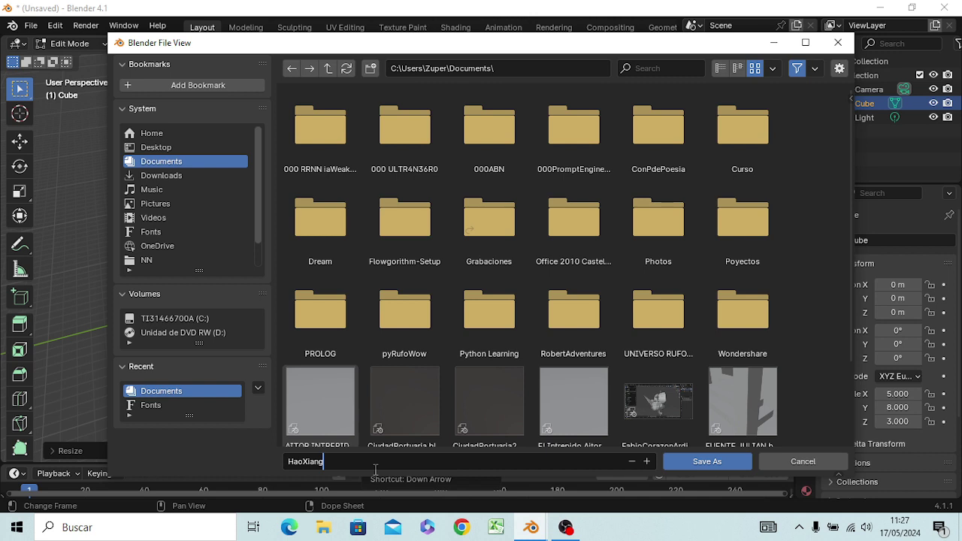
pyautogui.write('Mono')
pyautogui.write('volumen')
pyautogui.click(376, 475)
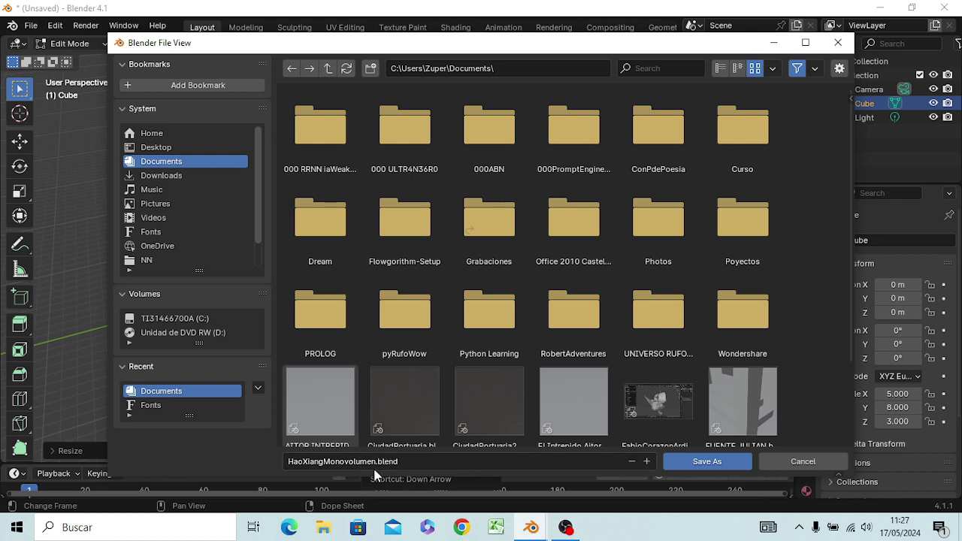
pyautogui.press('Return')
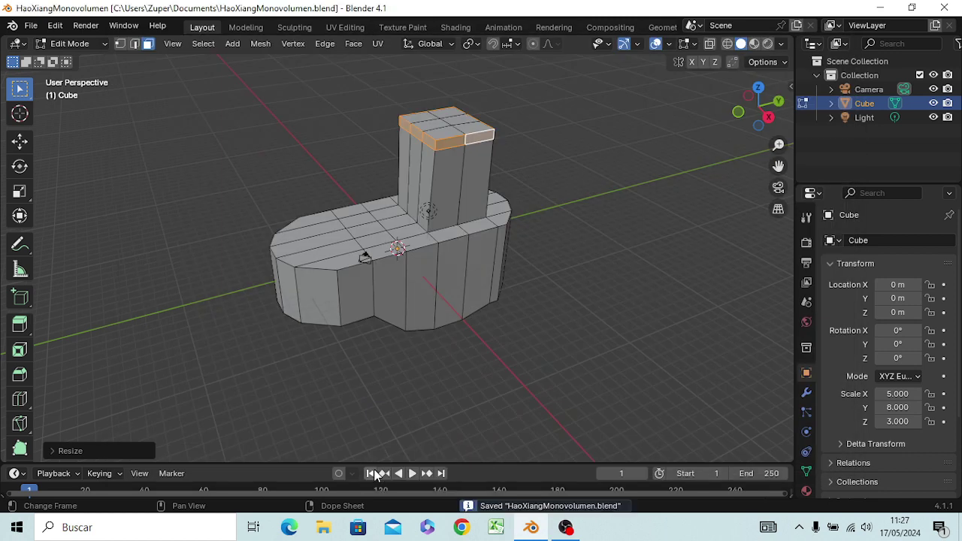
pyautogui.moveTo(429, 251)
pyautogui.mouseDown(button='middle')
pyautogui.moveTo(457, 263)
pyautogui.moveTo(440, 279)
pyautogui.mouseUp(button='middle')
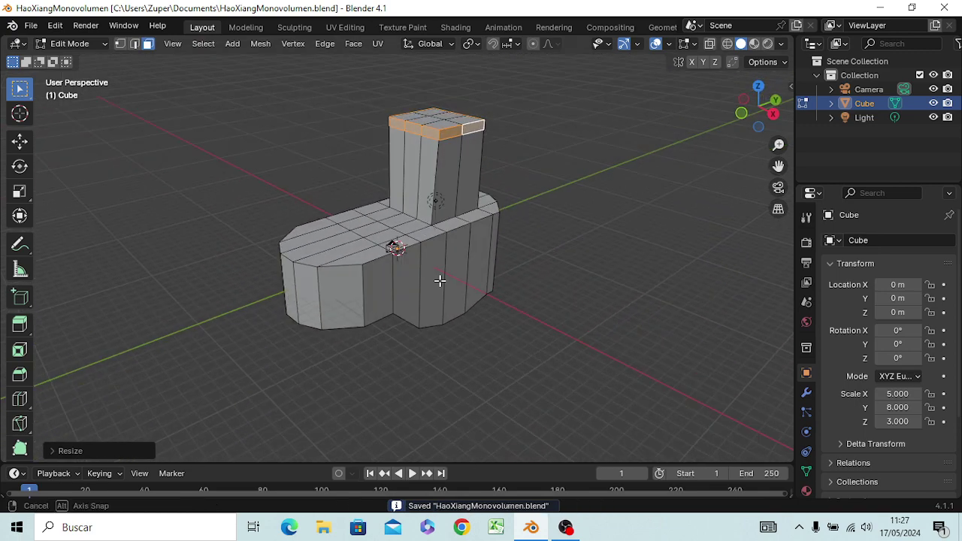